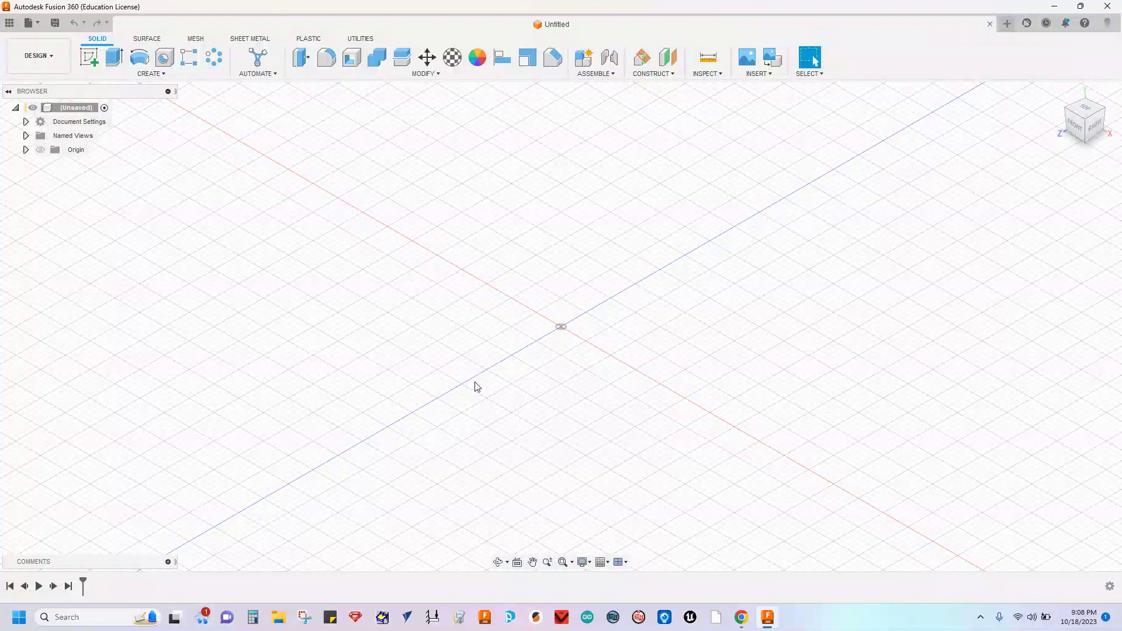
Start a new sketch from the SOLID toolbar so the origin planes show for selection.
click(94, 60)
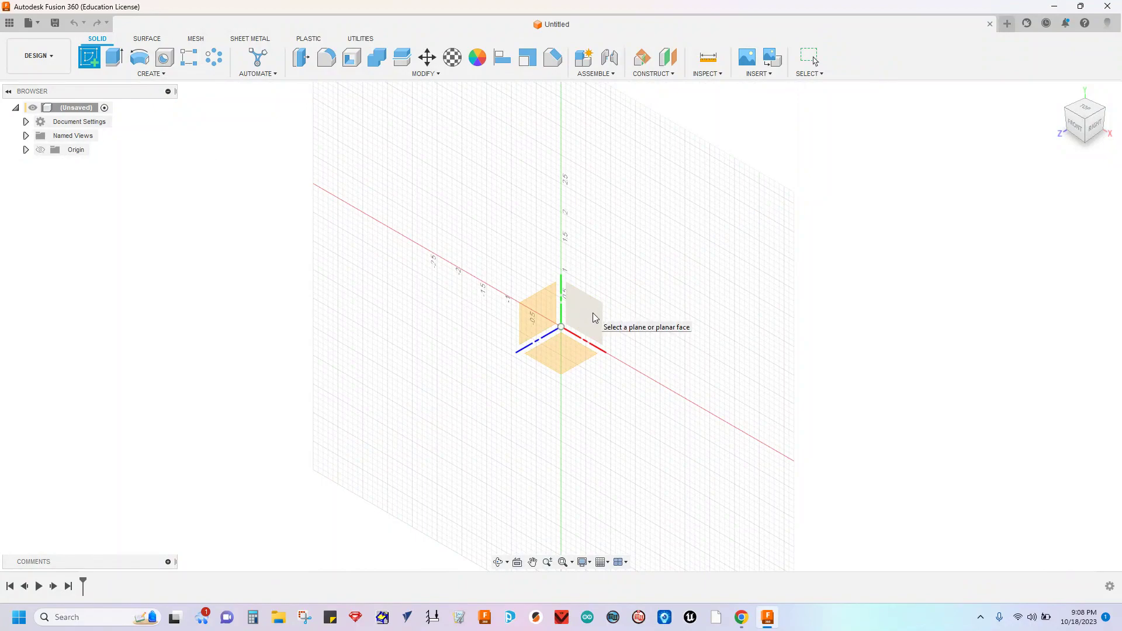
On the front plane, draw a 0.50 horizontal base line from the origin.
click(594, 319)
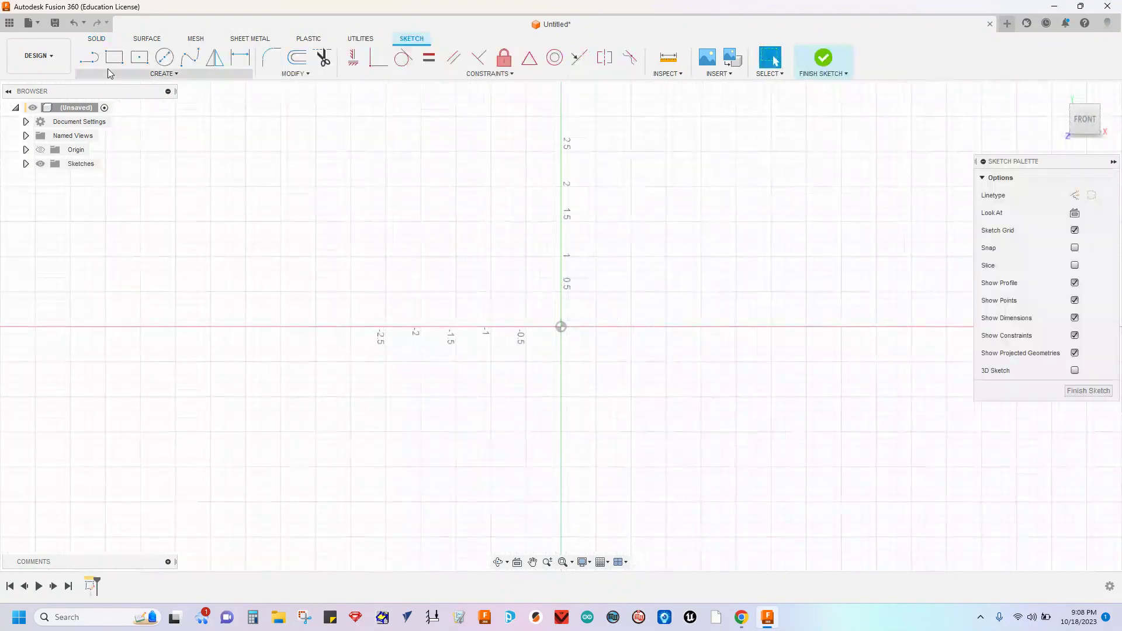
click(89, 62)
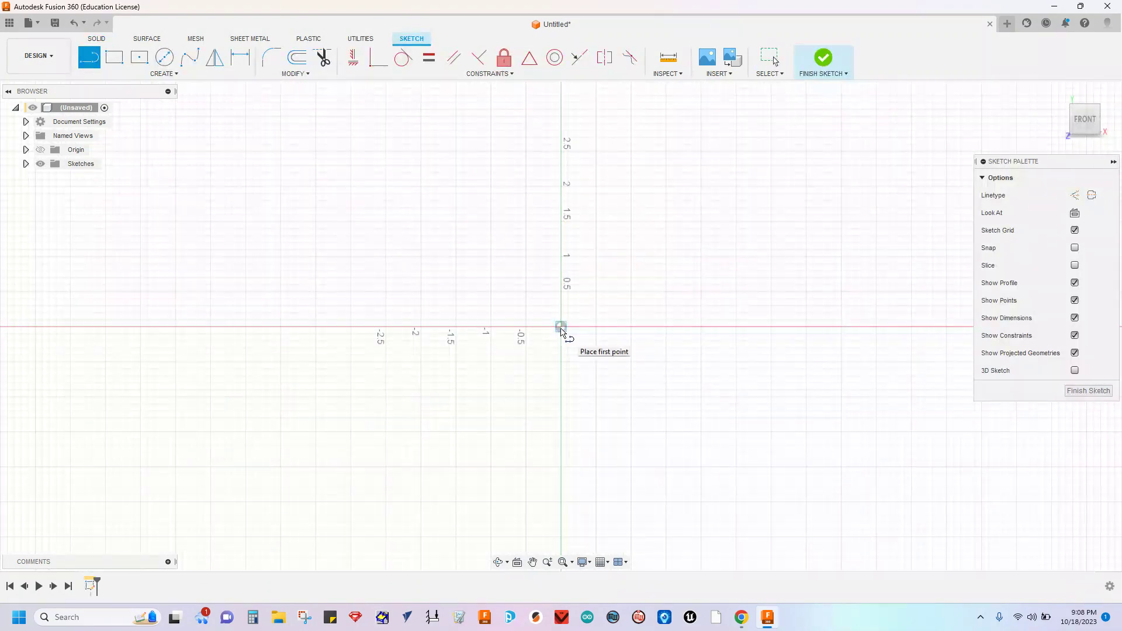
click(561, 329)
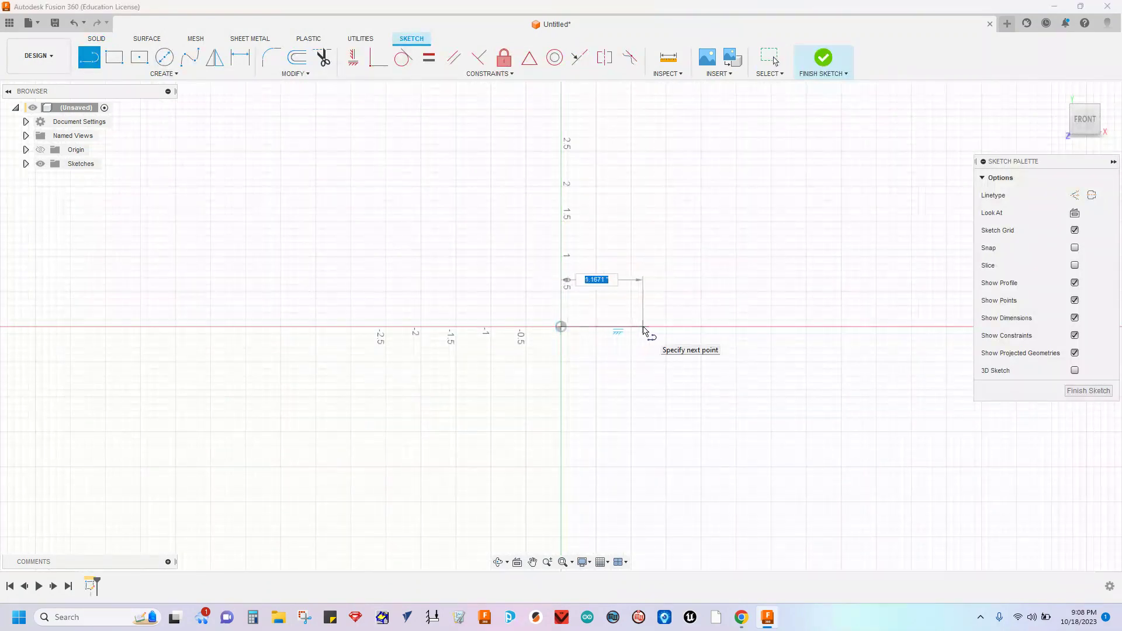
key(BackSpace)
text(.5)
key(Return)
key(Escape)
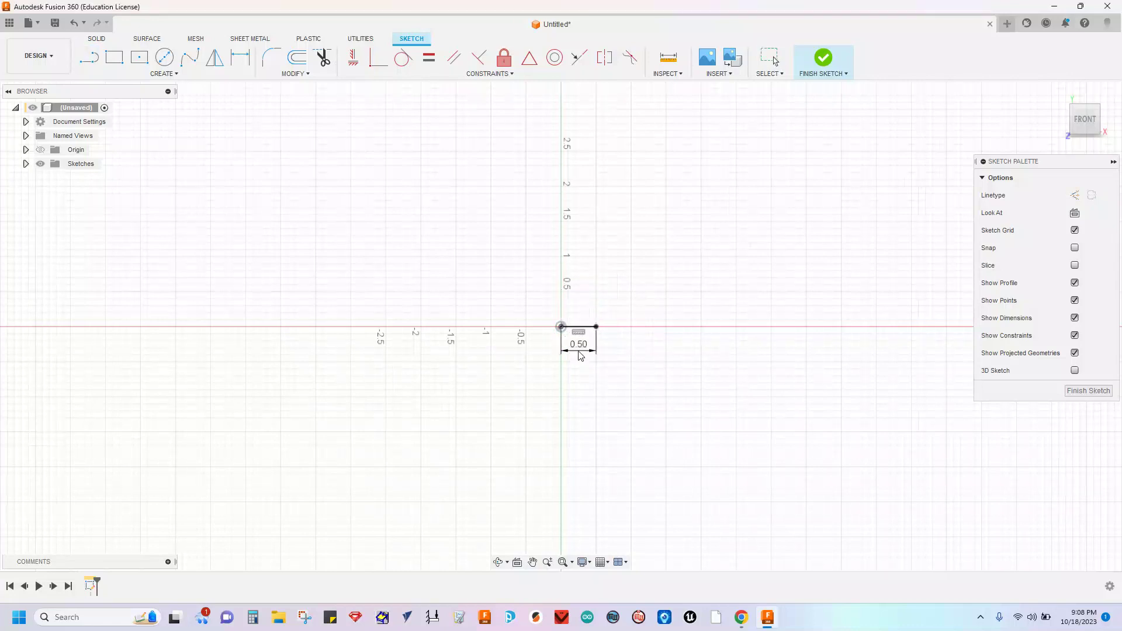
Draw a 1.25 vertical line up from the origin.
click(89, 56)
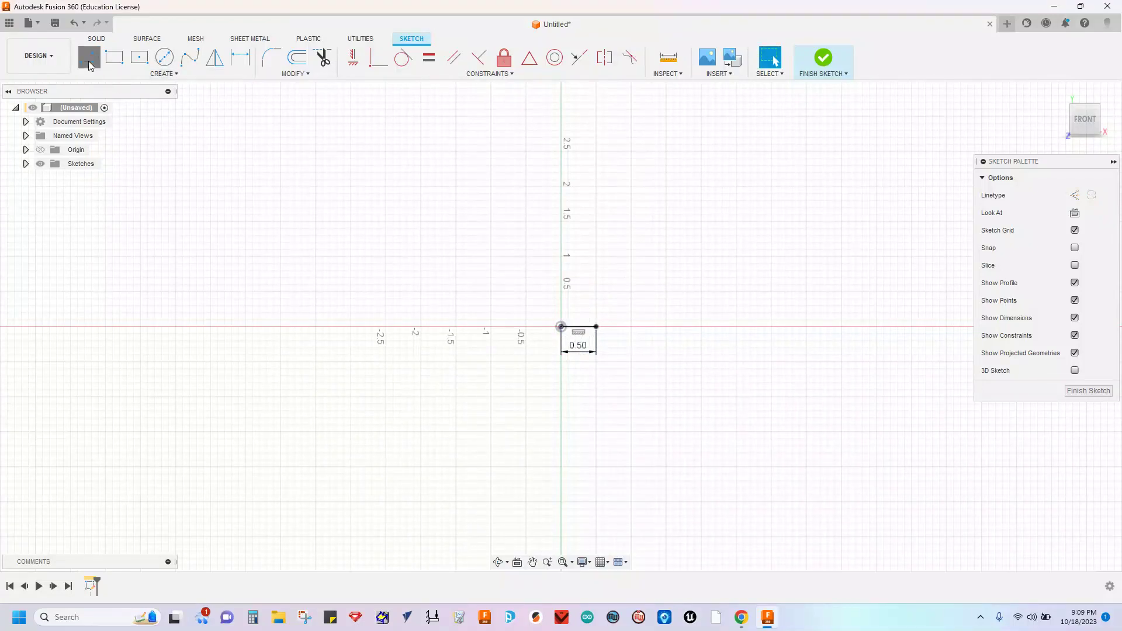
click(561, 328)
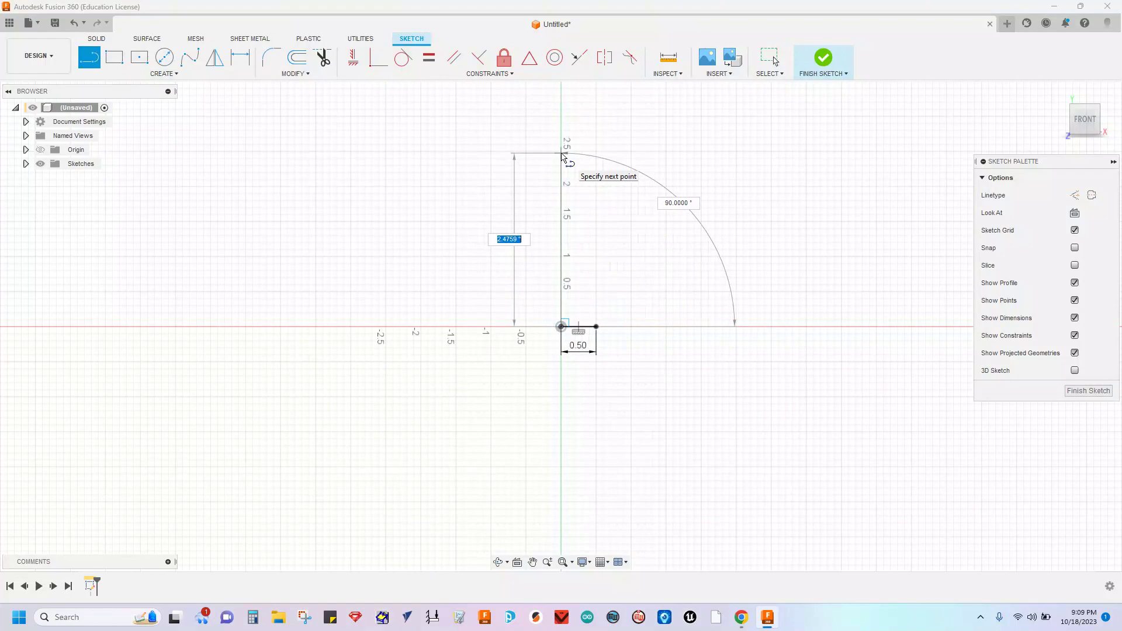
text(1.25)
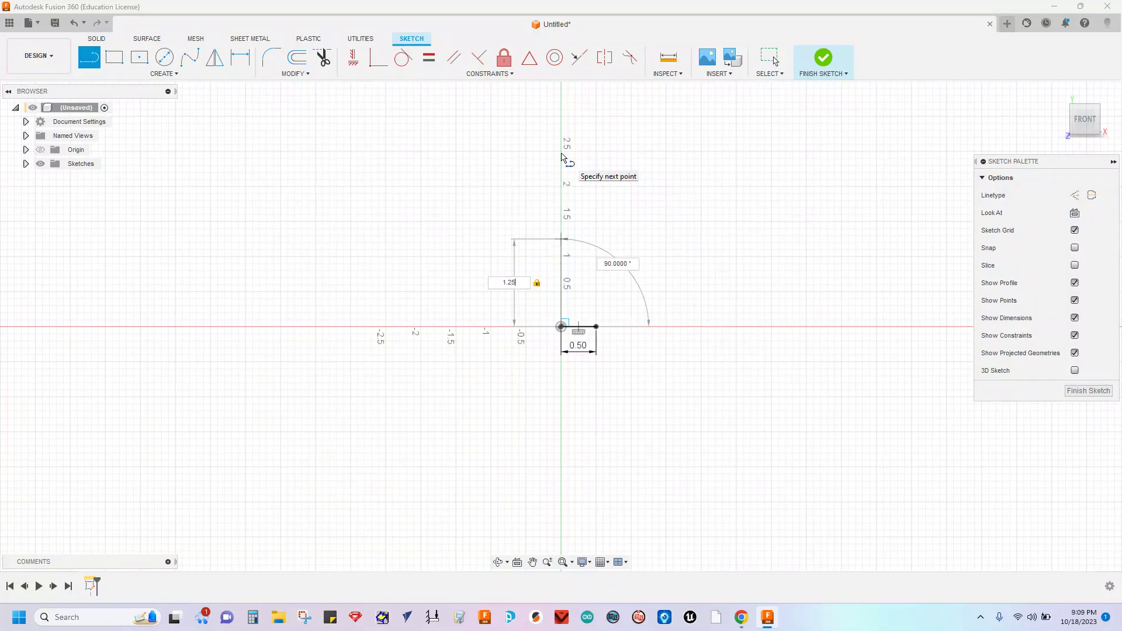
key(Return)
key(Escape)
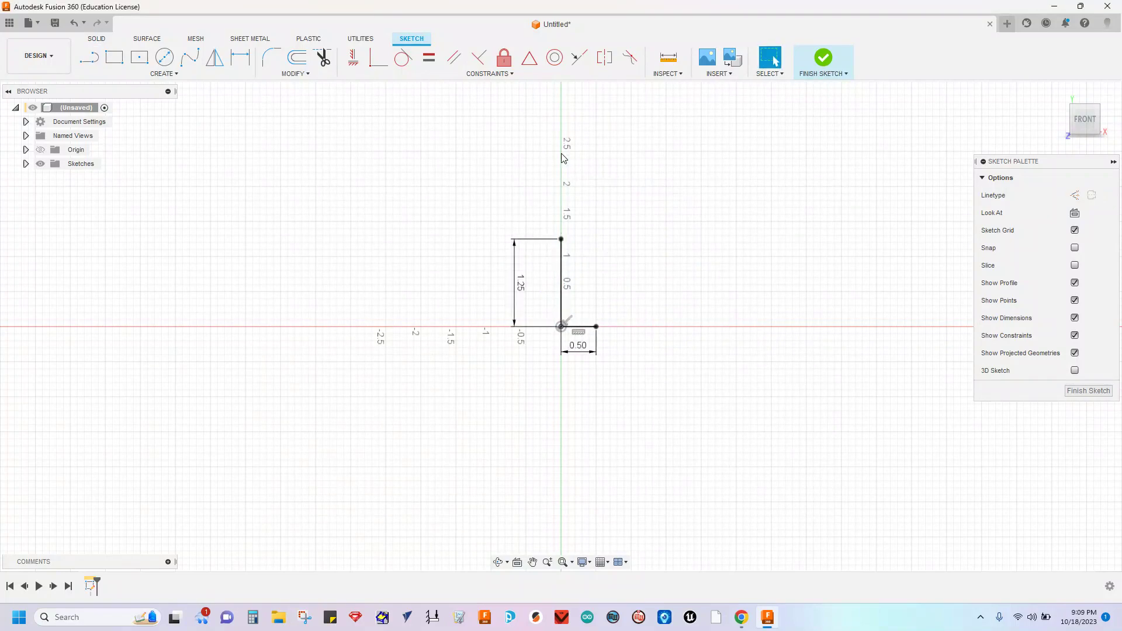
scroll(586, 268, up, 2)
scroll(586, 268, up, 2)
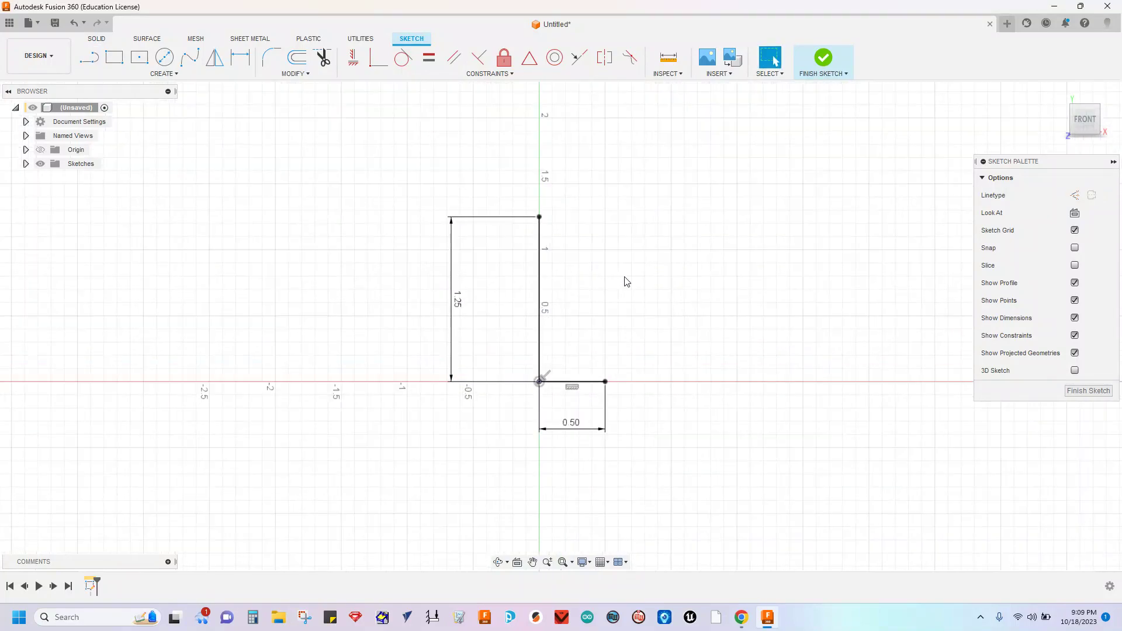
Add a short stem line rising from the vertical line's top.
click(90, 62)
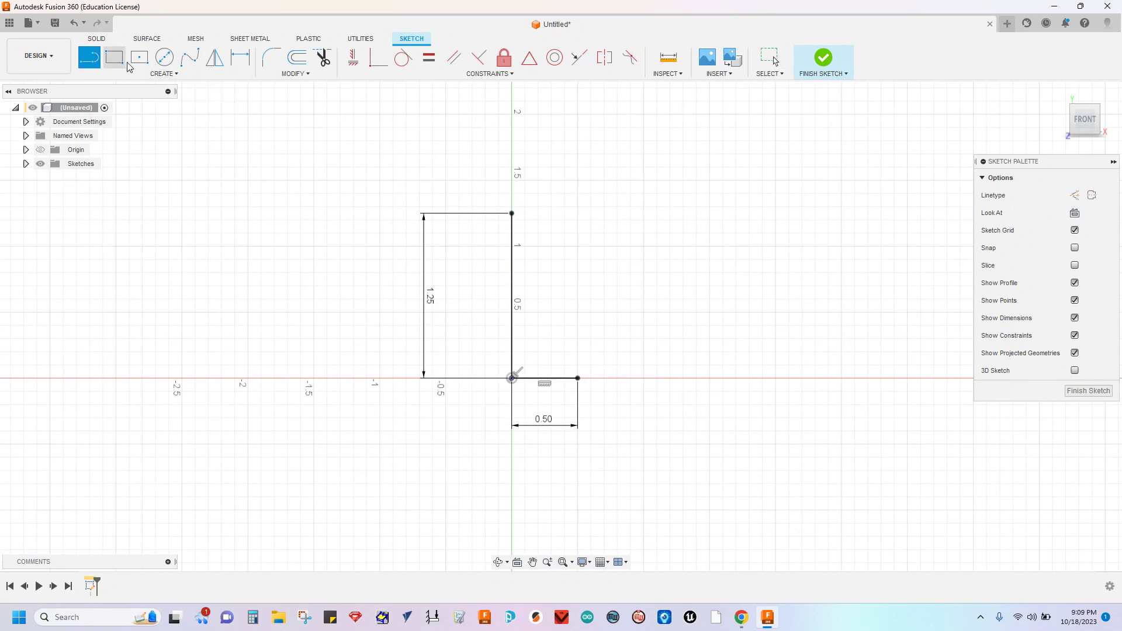
click(512, 213)
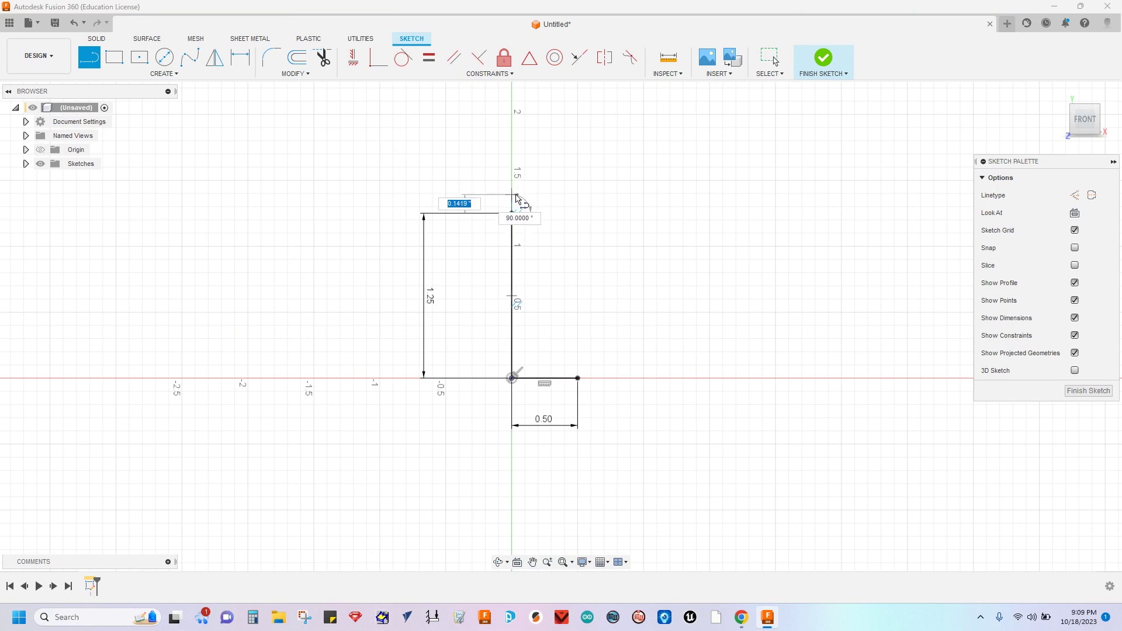
click(519, 197)
drag(513, 195, 623, 195)
key(Escape)
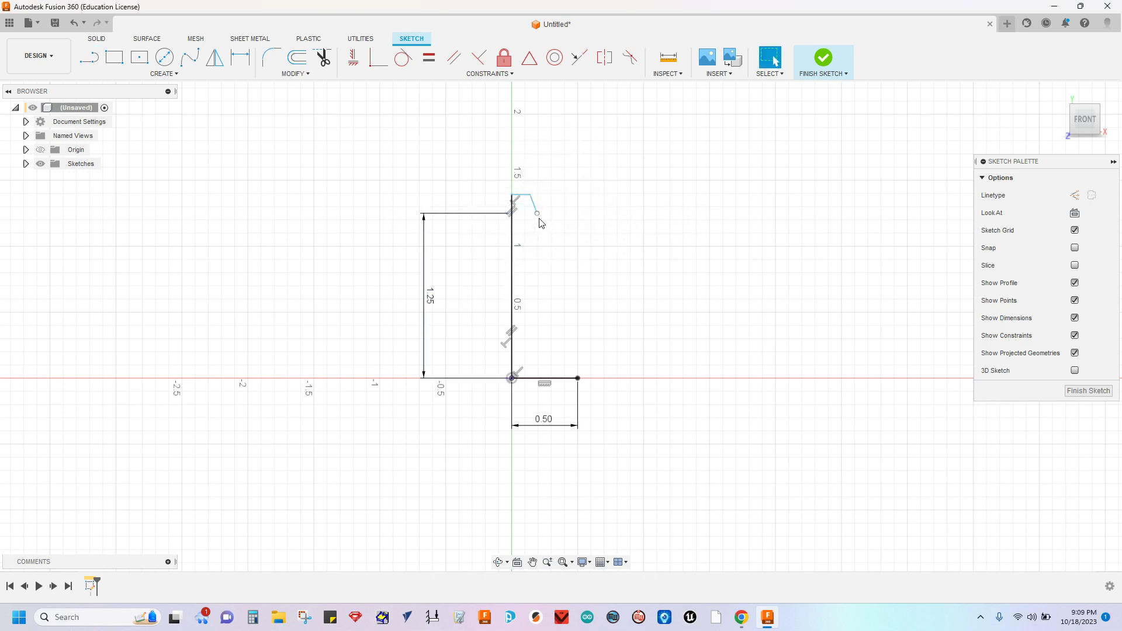
Begin a fit-point spline at the stem's end, curving across the pumpkin's top.
click(188, 64)
click(184, 75)
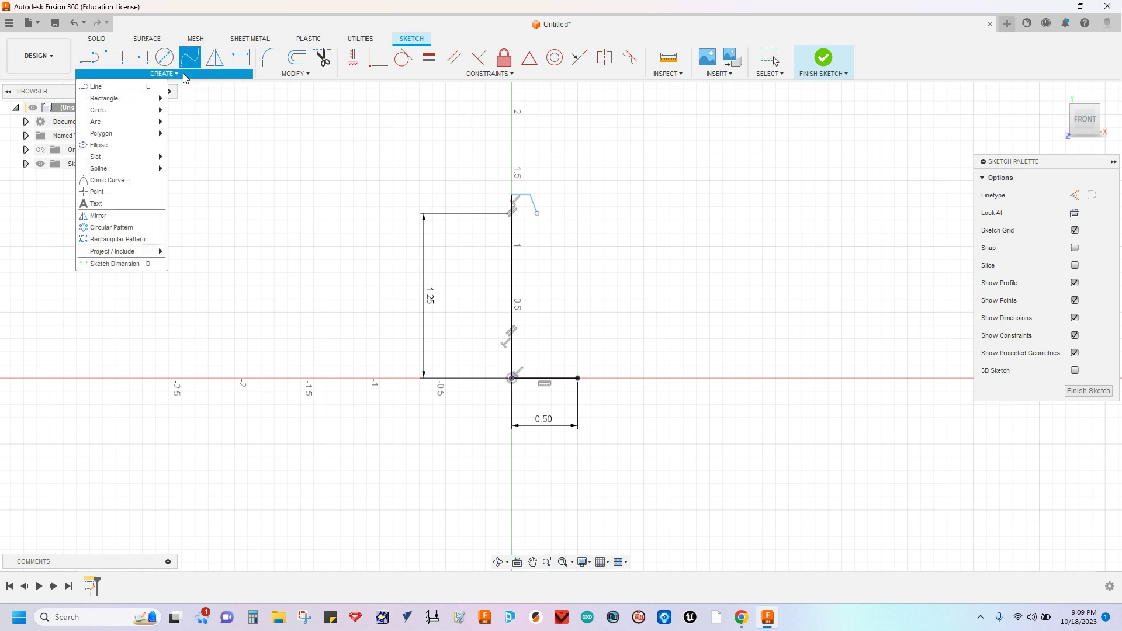
mouse_move(143, 169)
click(187, 171)
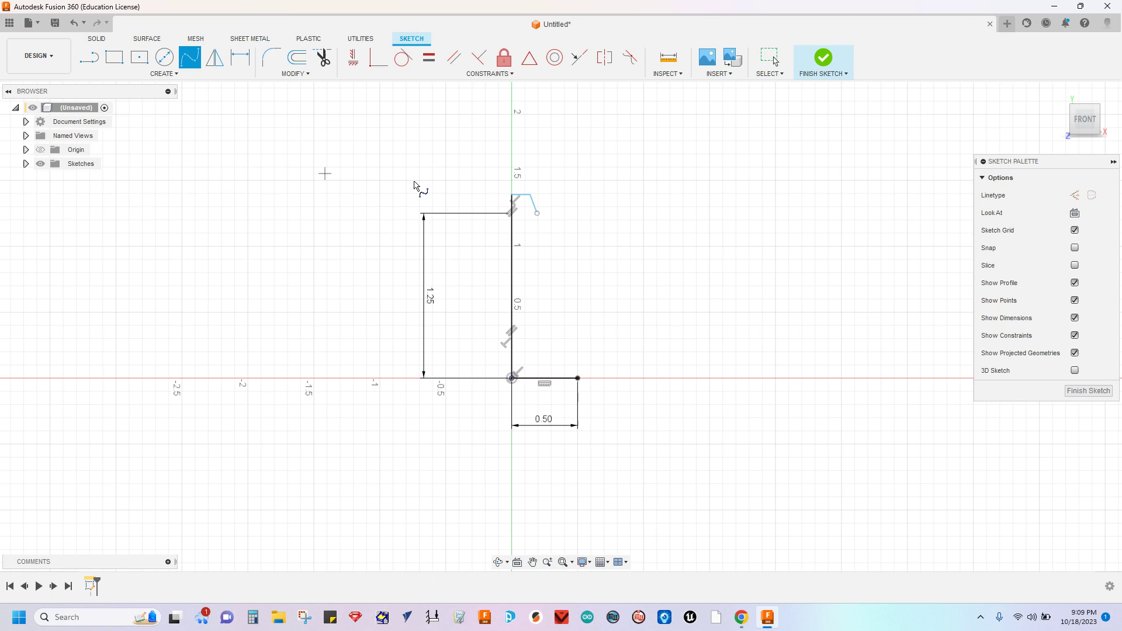
click(536, 213)
click(570, 204)
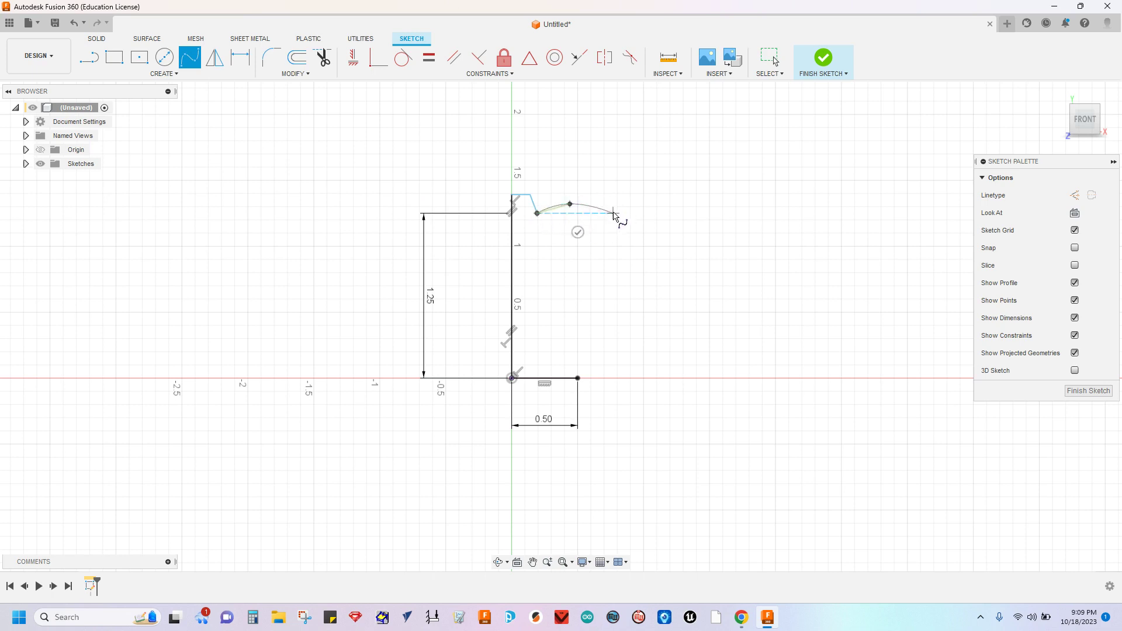
click(613, 213)
Continue the spline down the right side and close it on the 0.50 base line's end.
click(633, 248)
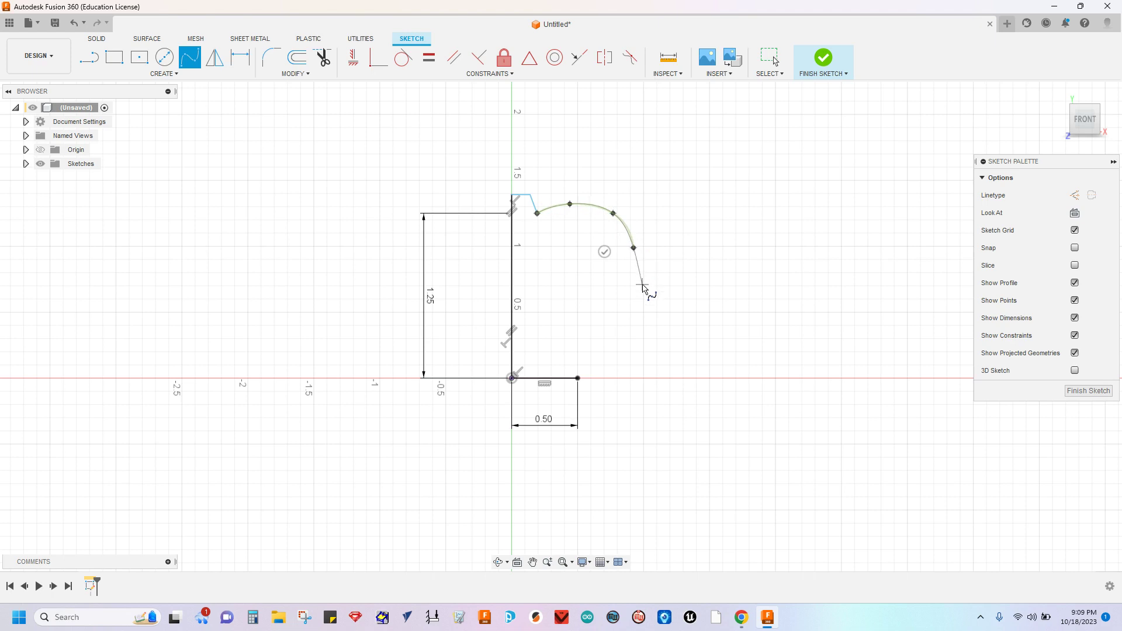
click(642, 285)
click(644, 322)
click(631, 356)
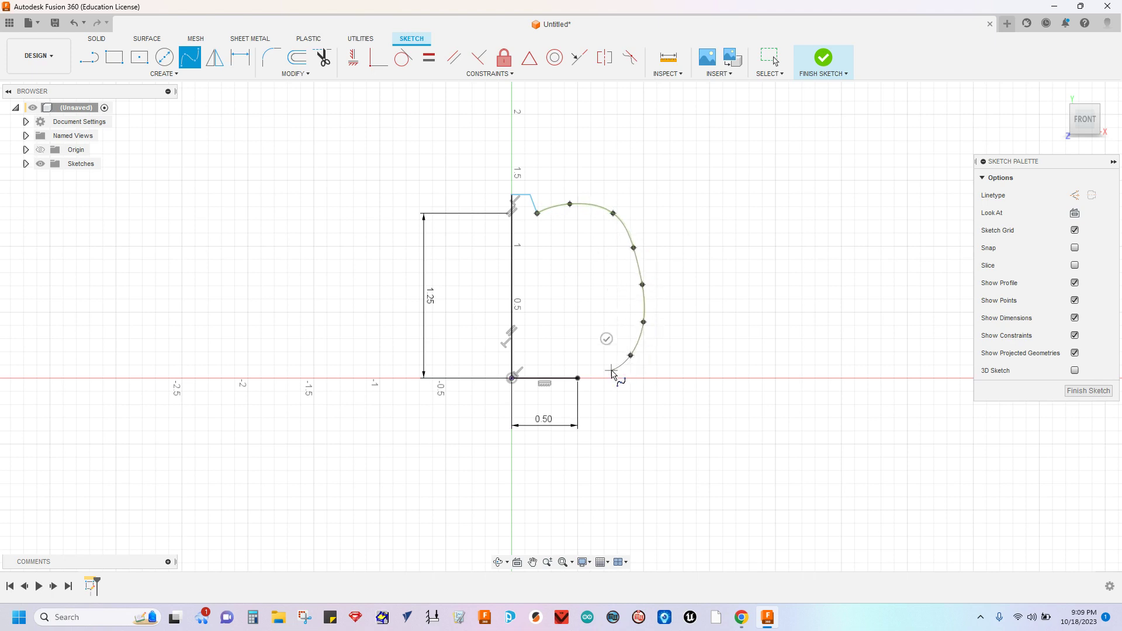
click(608, 372)
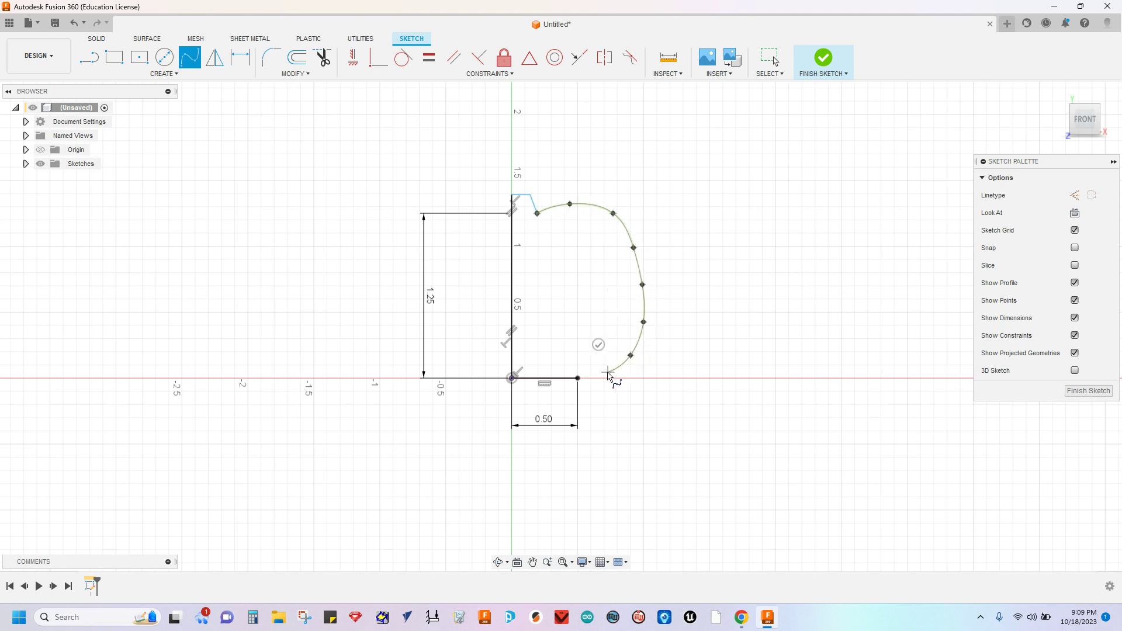
click(577, 378)
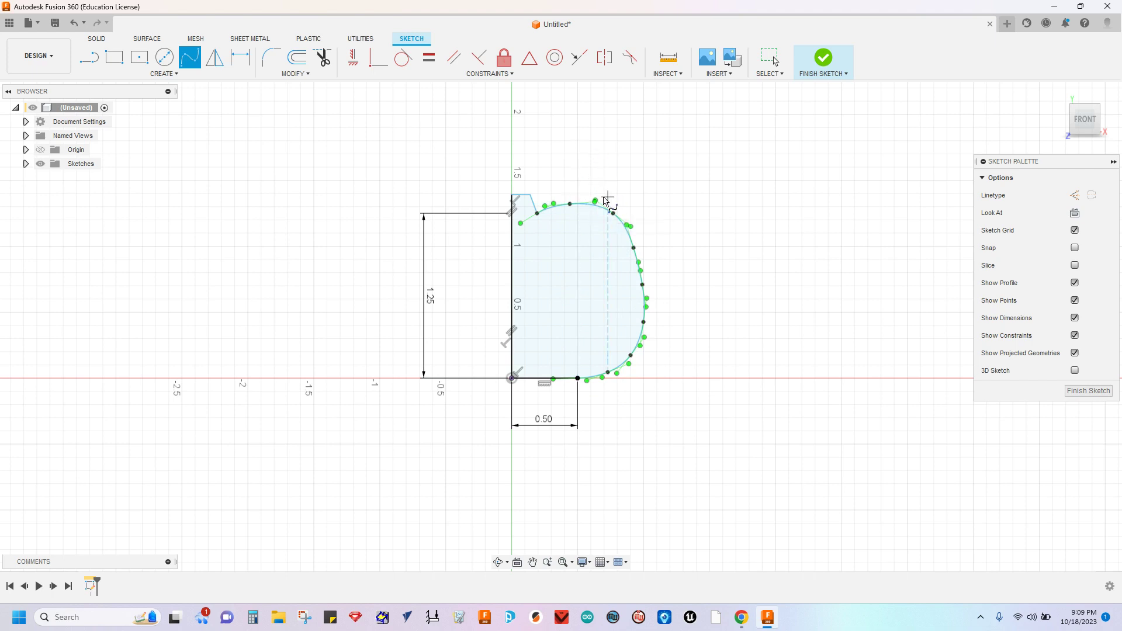
Drag the spline's top and top-right fit points to round the pumpkin's upper curve.
key(Escape)
click(571, 205)
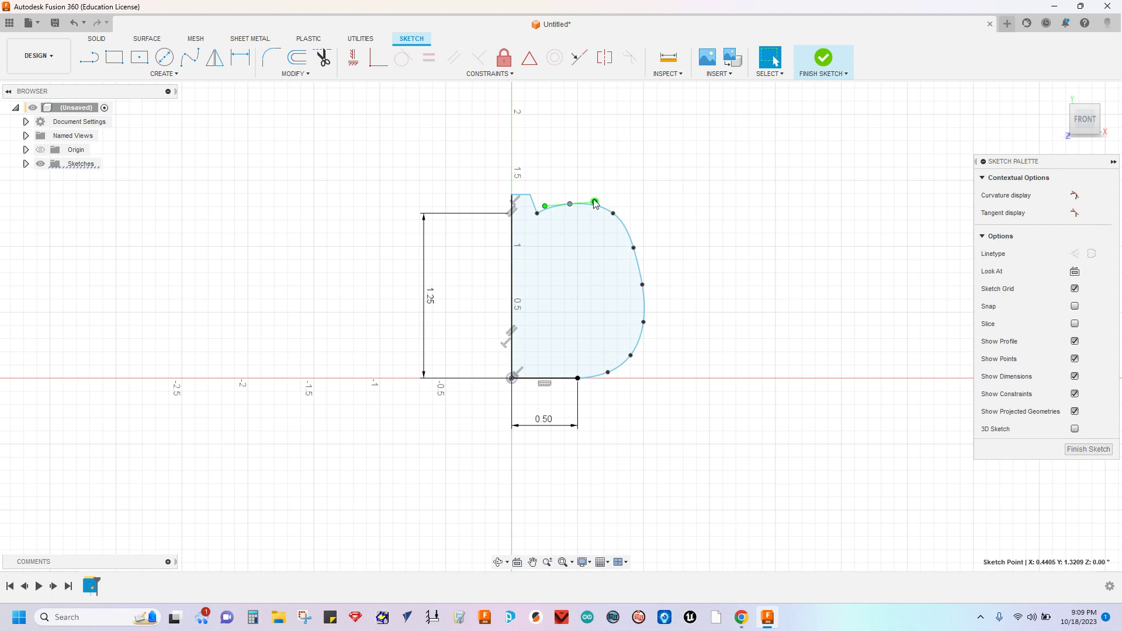
mouse_move(595, 203)
mouse_down()
mouse_move(589, 175)
mouse_move(590, 248)
mouse_move(600, 193)
mouse_move(590, 204)
mouse_up()
click(613, 216)
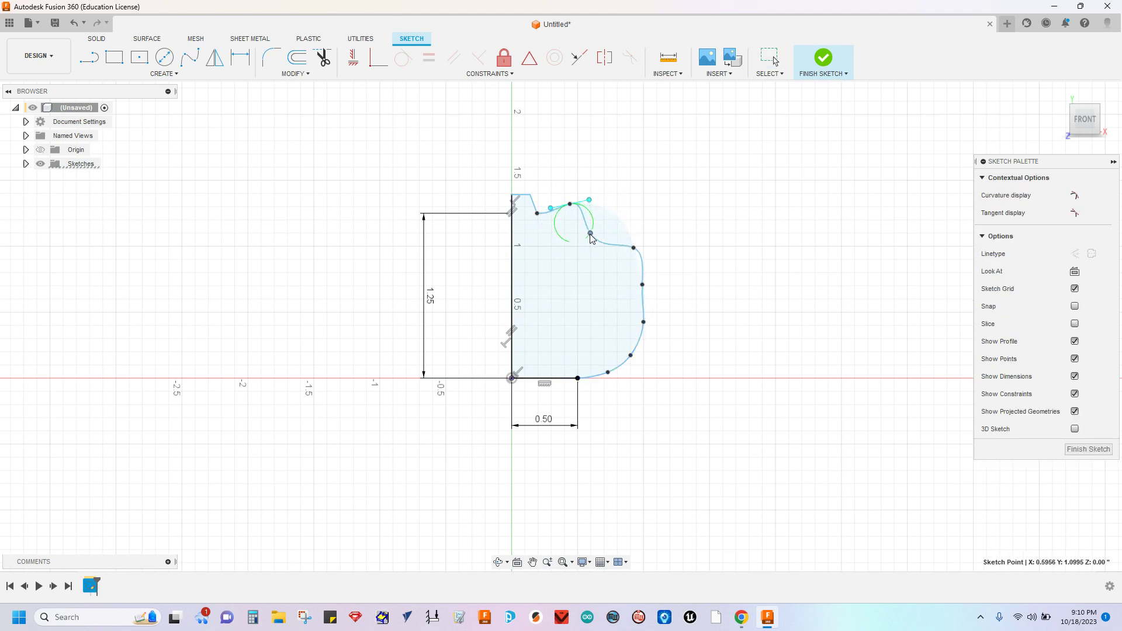
drag(612, 221, 618, 215)
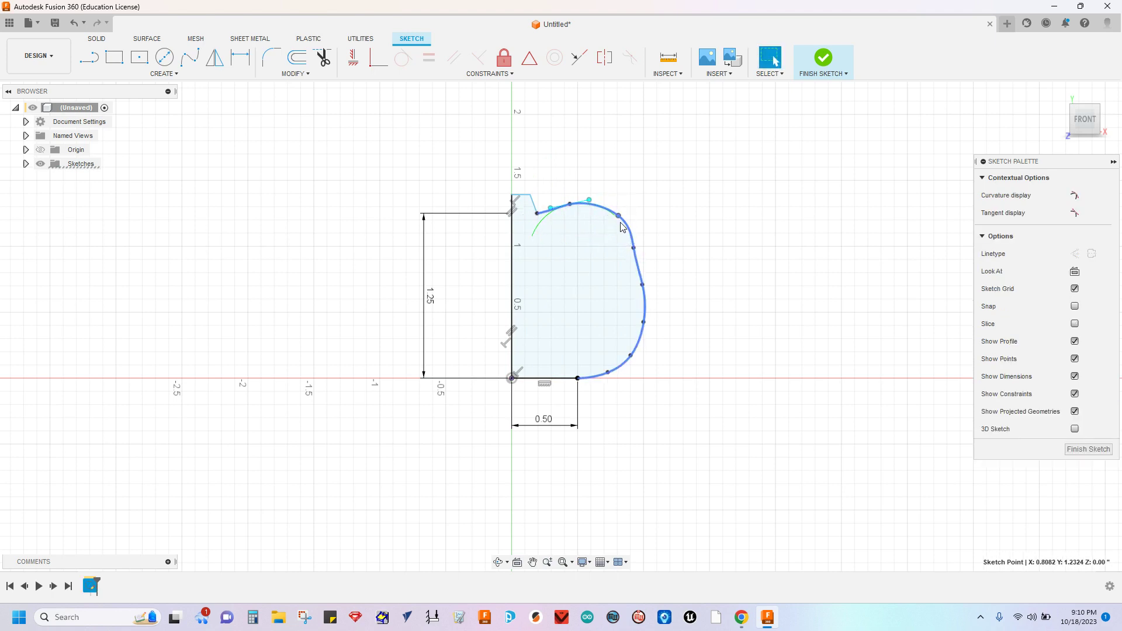
Add fit points along the right edge and nudge one to smooth the bulge.
double_click(643, 286)
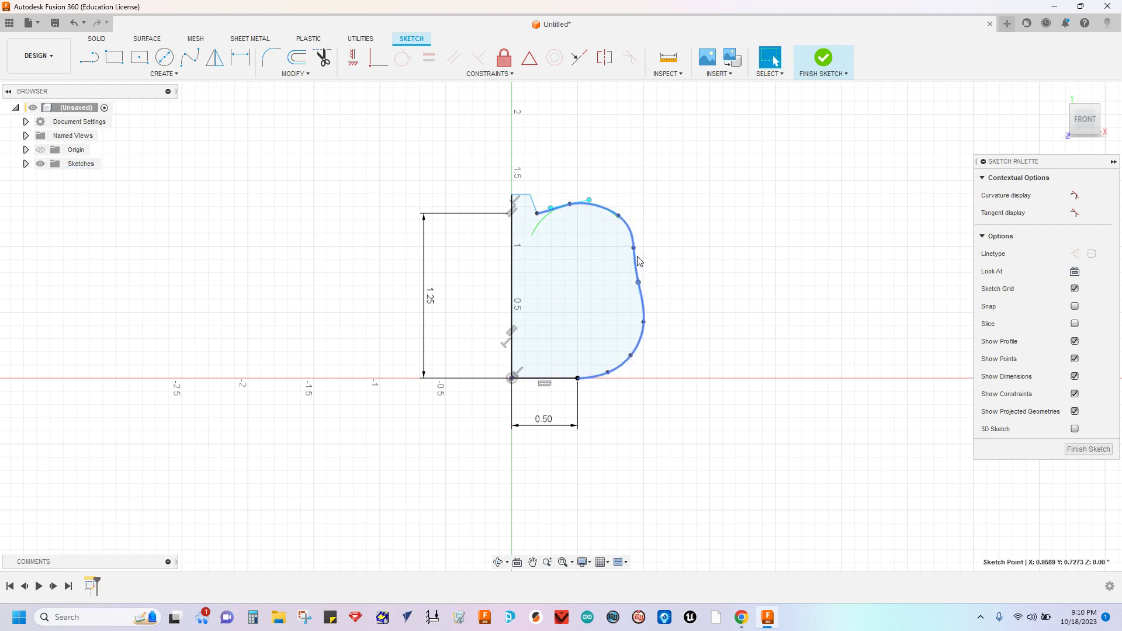
drag(636, 254, 633, 250)
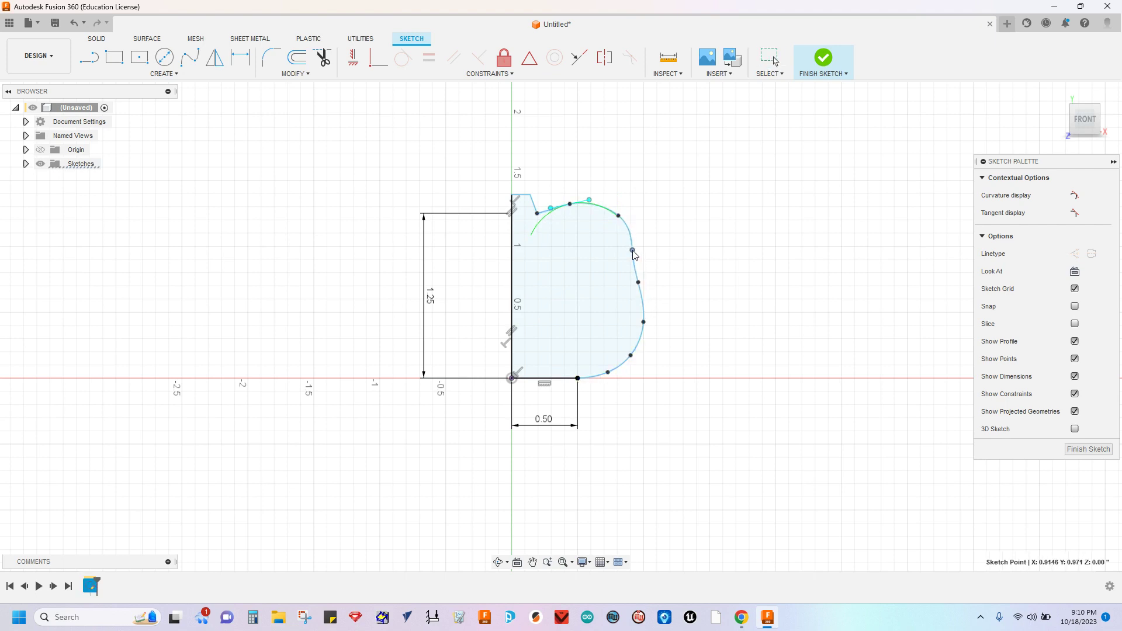
double_click(639, 281)
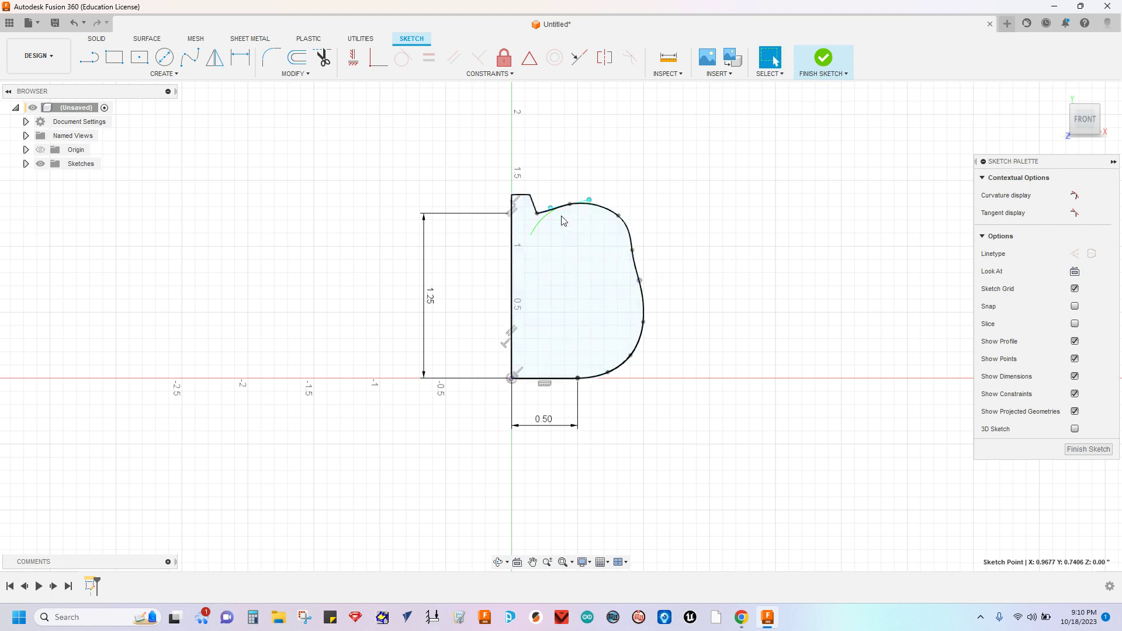
Finish the sketch and revolve the profile 360° about the vertical line into a solid body.
click(824, 59)
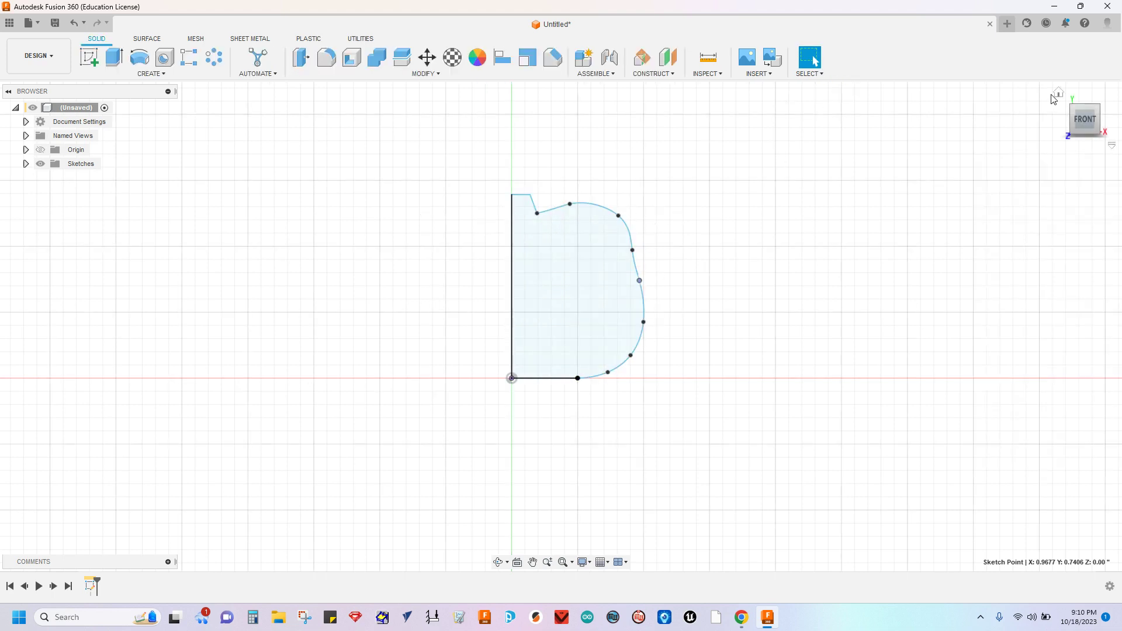
click(1054, 95)
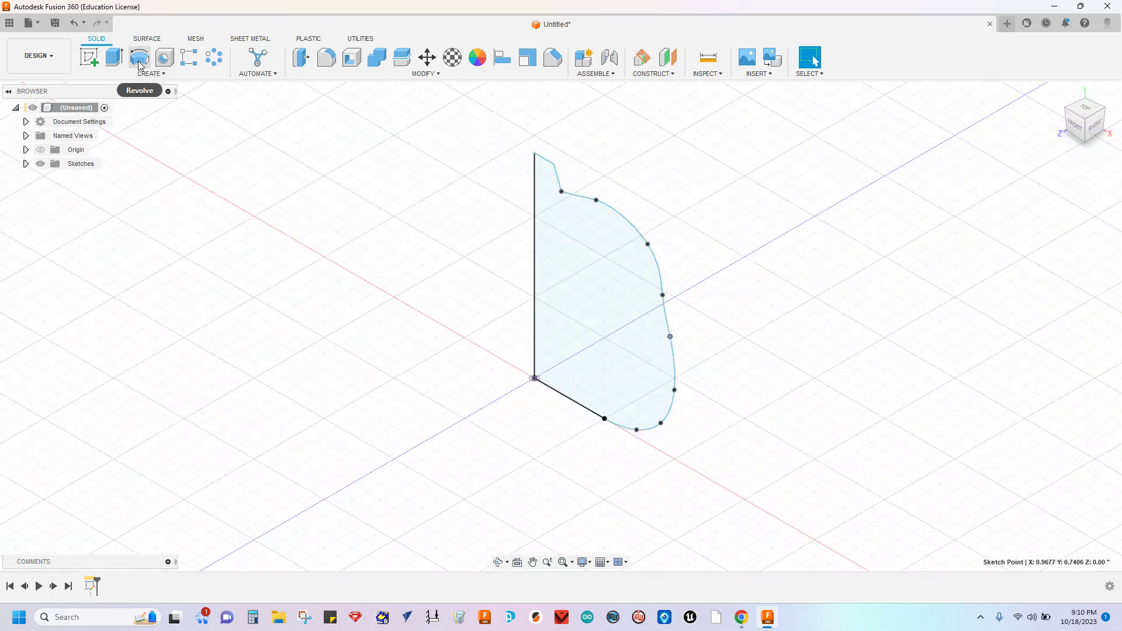
click(140, 59)
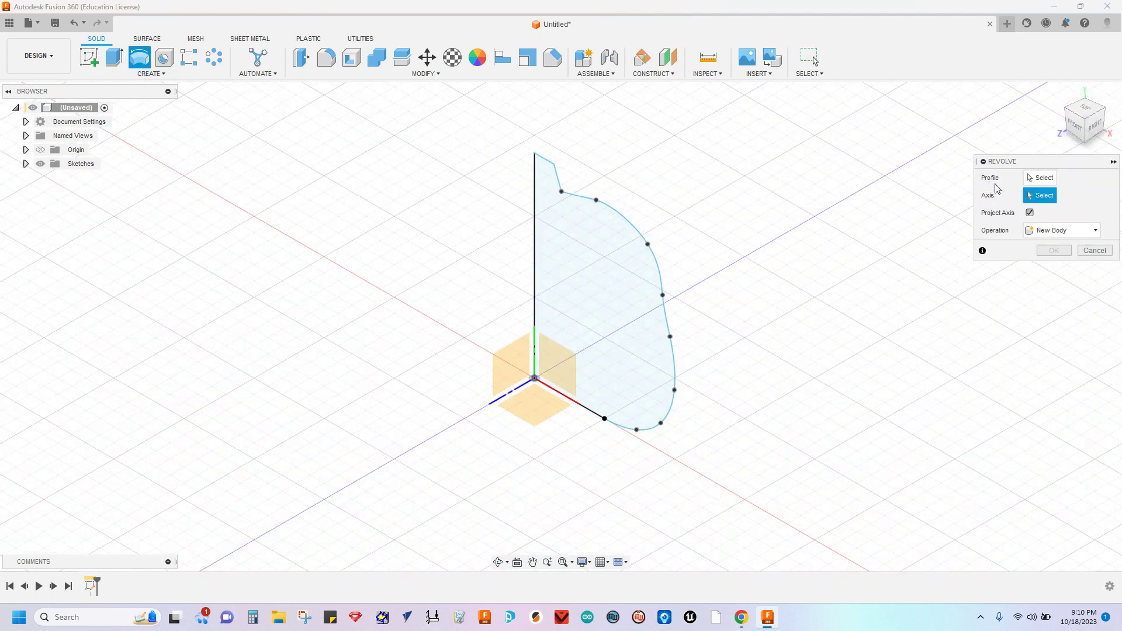
click(1051, 182)
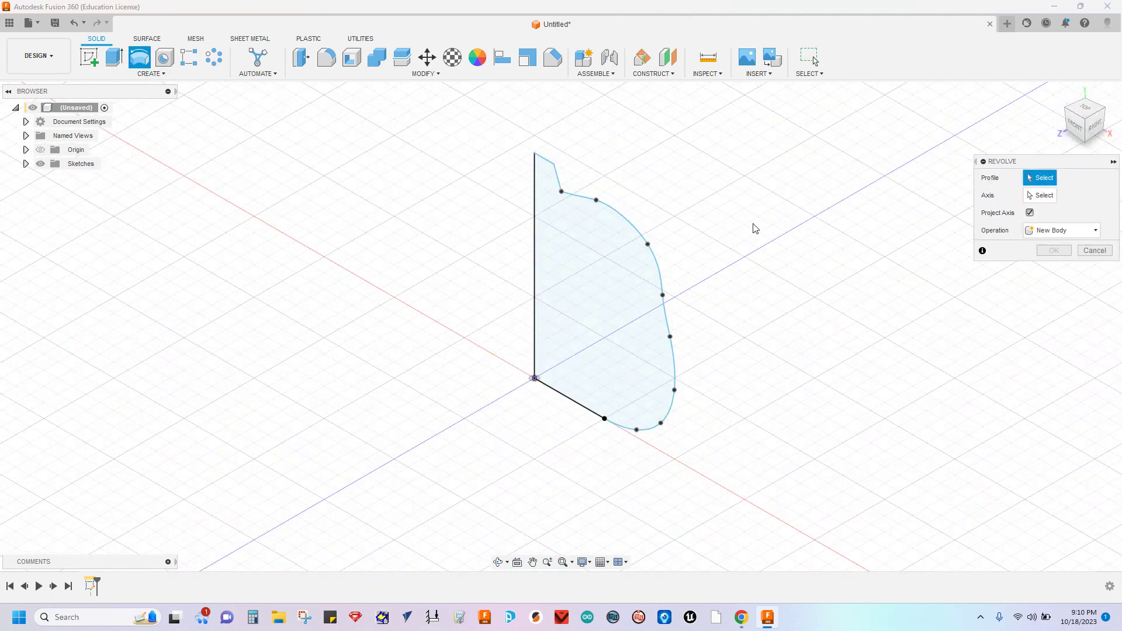
click(631, 225)
click(1031, 198)
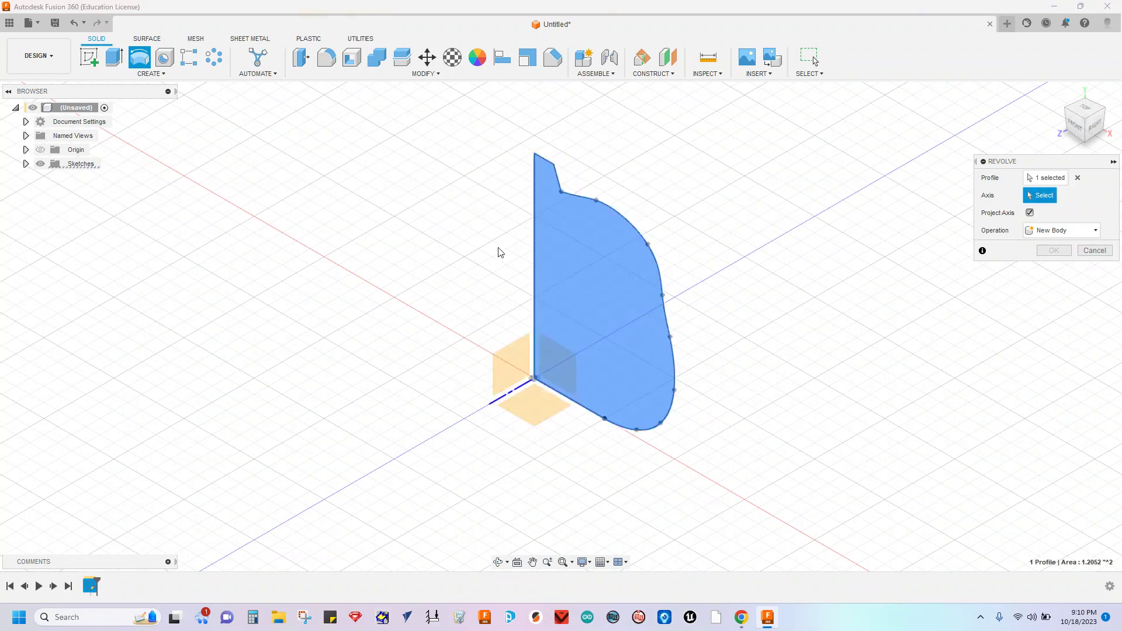
click(534, 237)
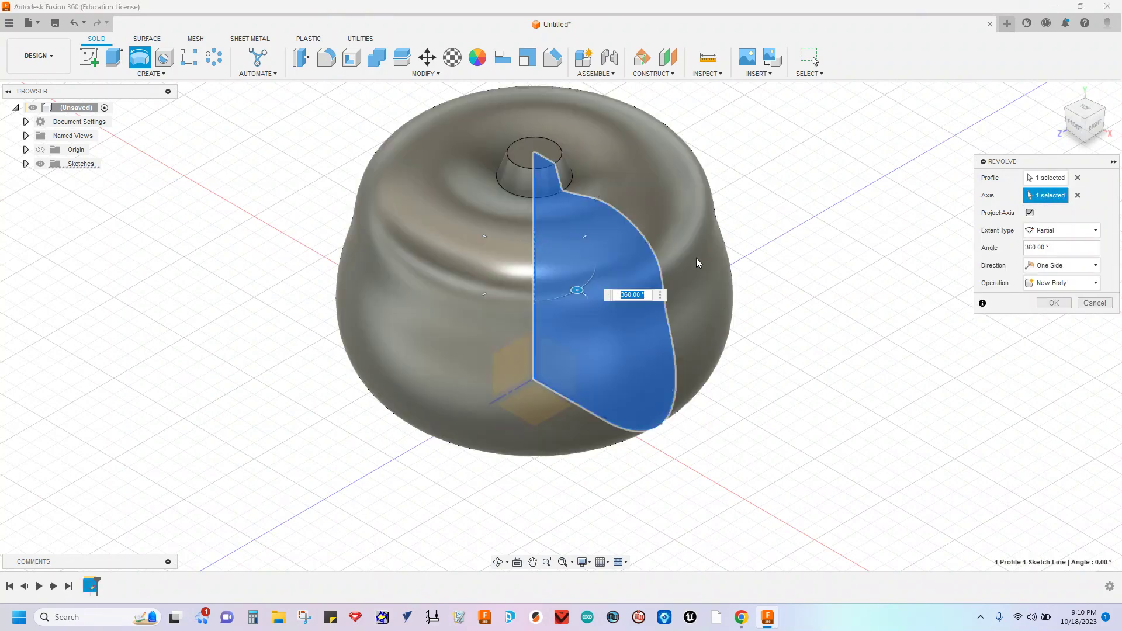
click(1054, 303)
scroll(911, 318, down, 5)
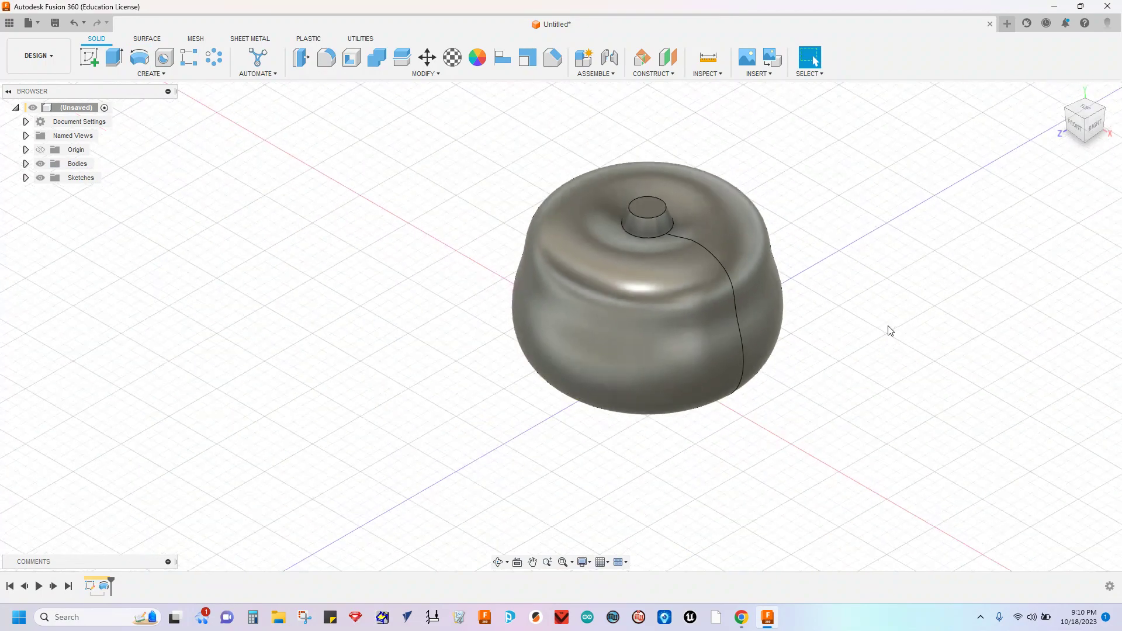
drag(845, 304, 769, 326)
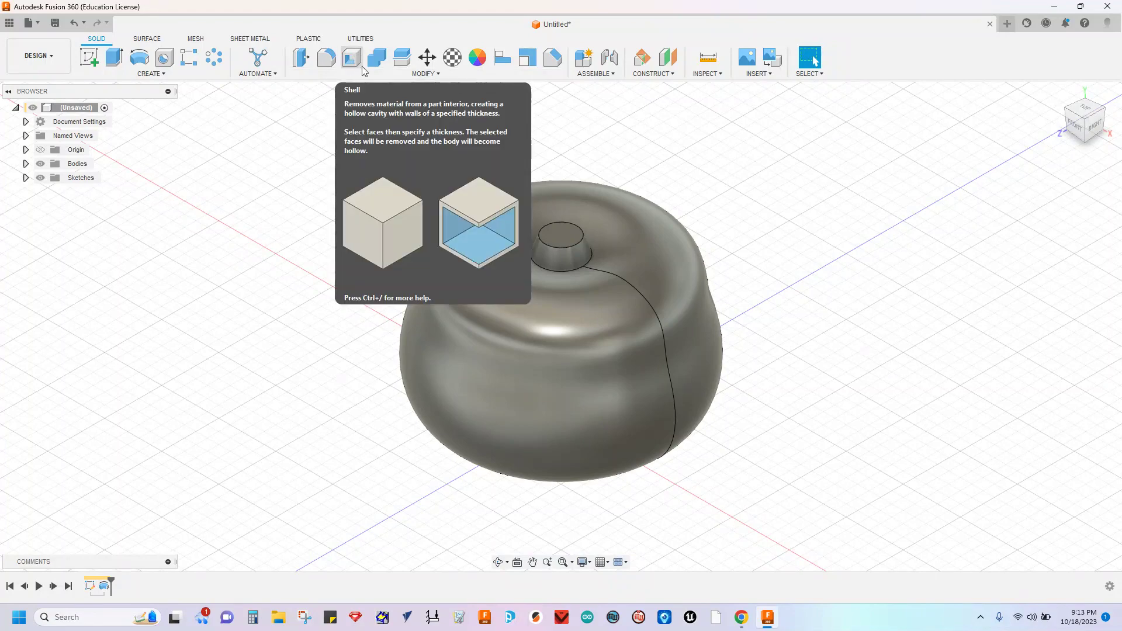
Shell the body to 0.1" inside thickness, removing the bottom face with Tangent Chain off.
click(388, 73)
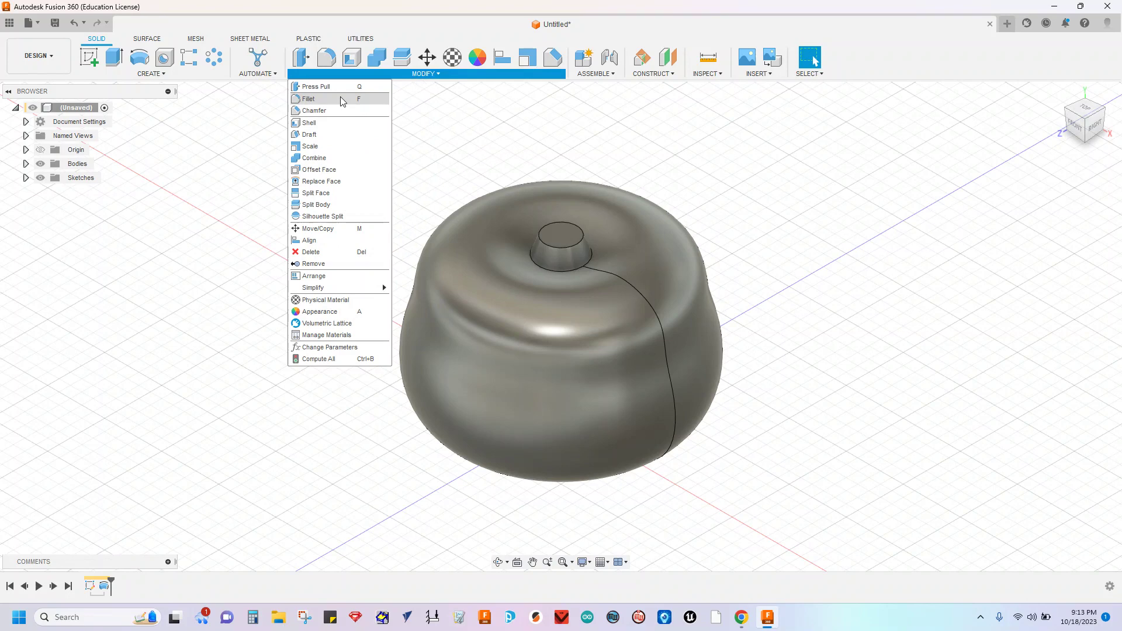
click(313, 125)
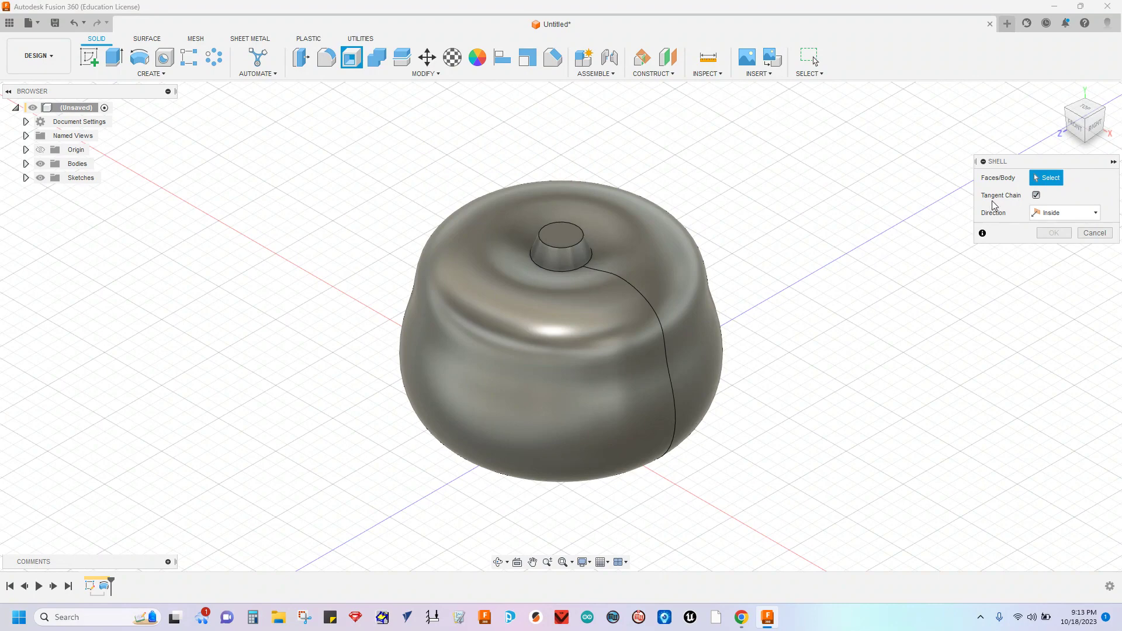
click(1037, 197)
shift+middle_drag(727, 432, 721, 358)
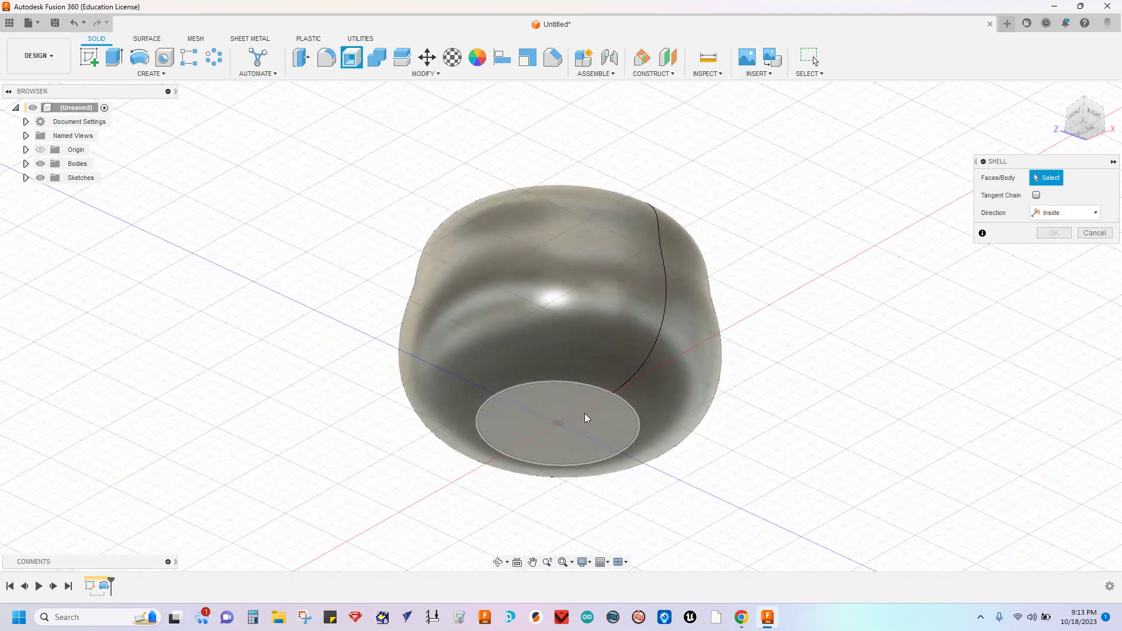
click(565, 409)
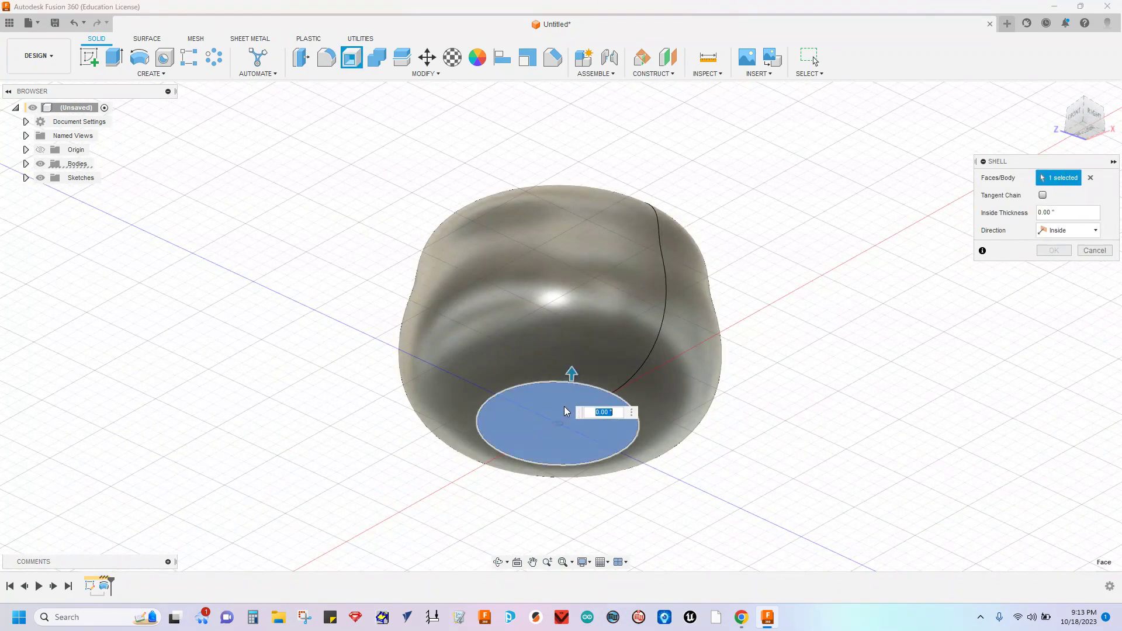
text(.1)
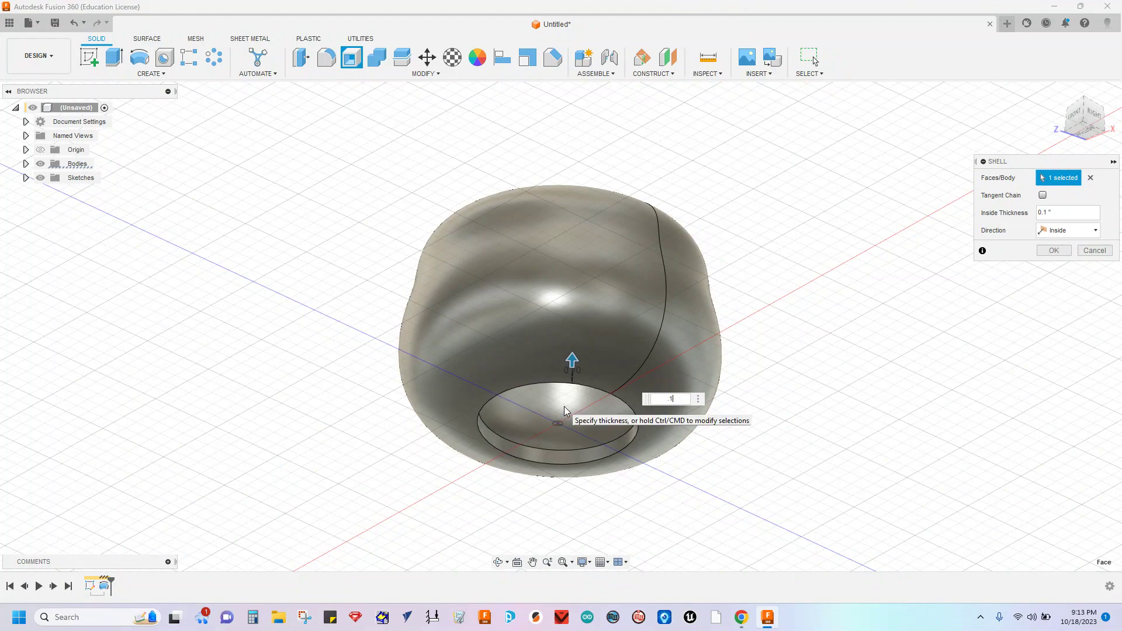
shift+middle_drag(696, 501, 724, 456)
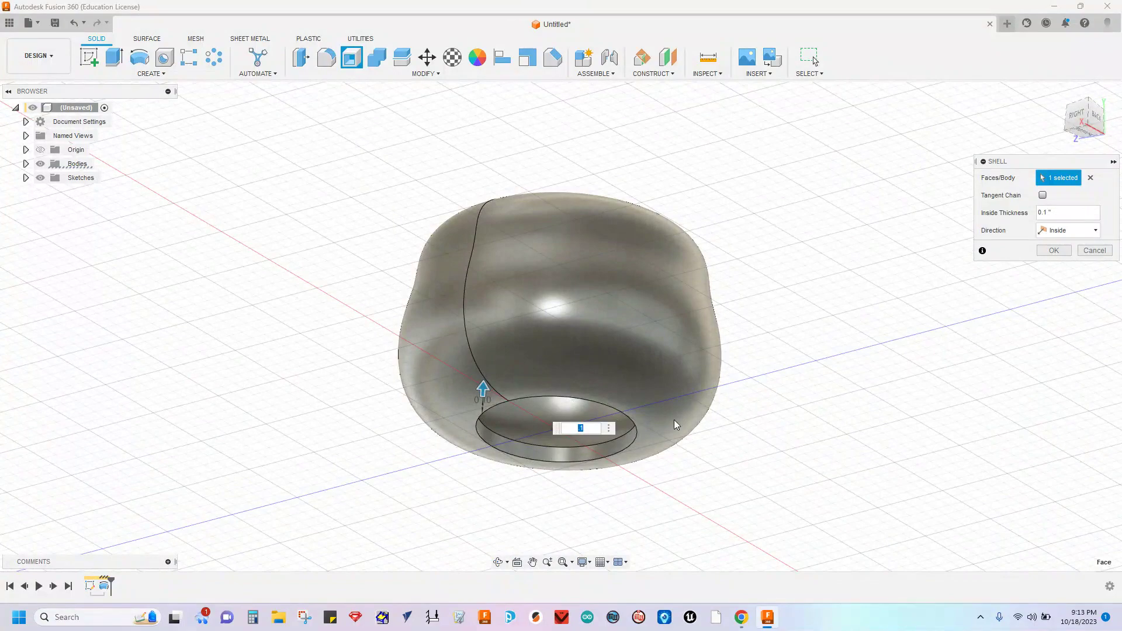
shift+middle_drag(716, 319, 808, 356)
click(1054, 250)
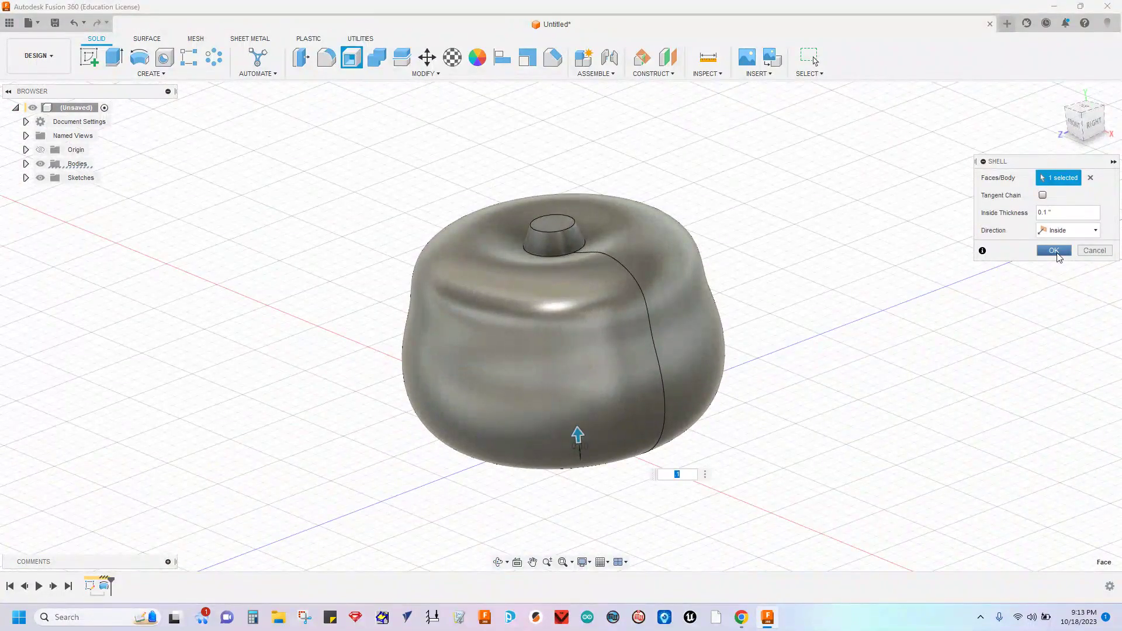
click(1059, 95)
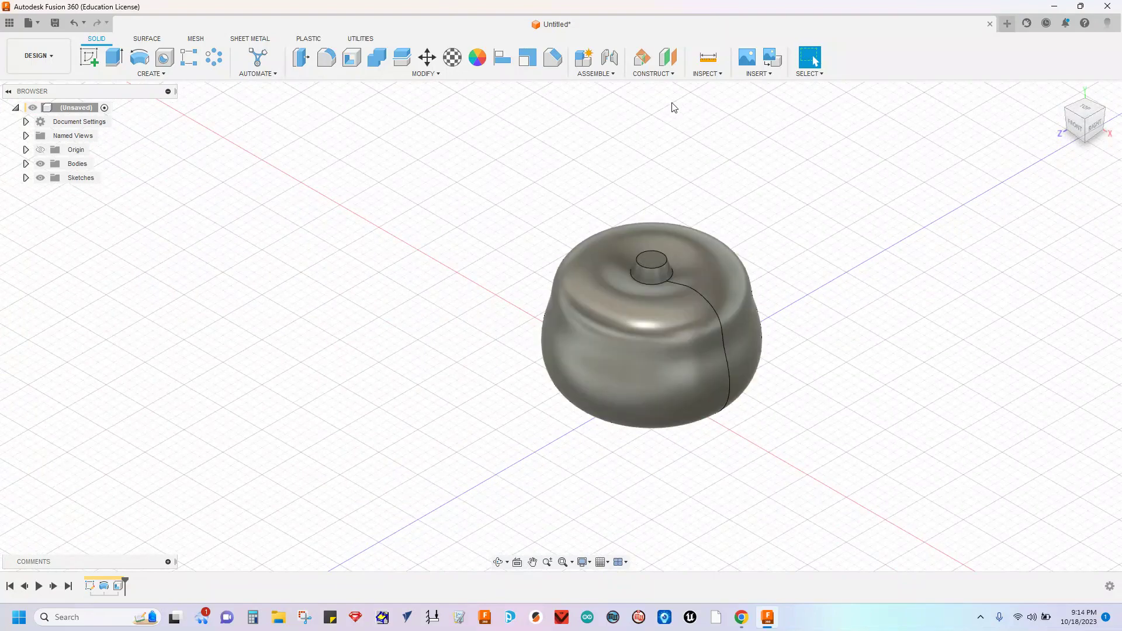
Create an offset construction plane 1.60" from the XY plane.
click(652, 72)
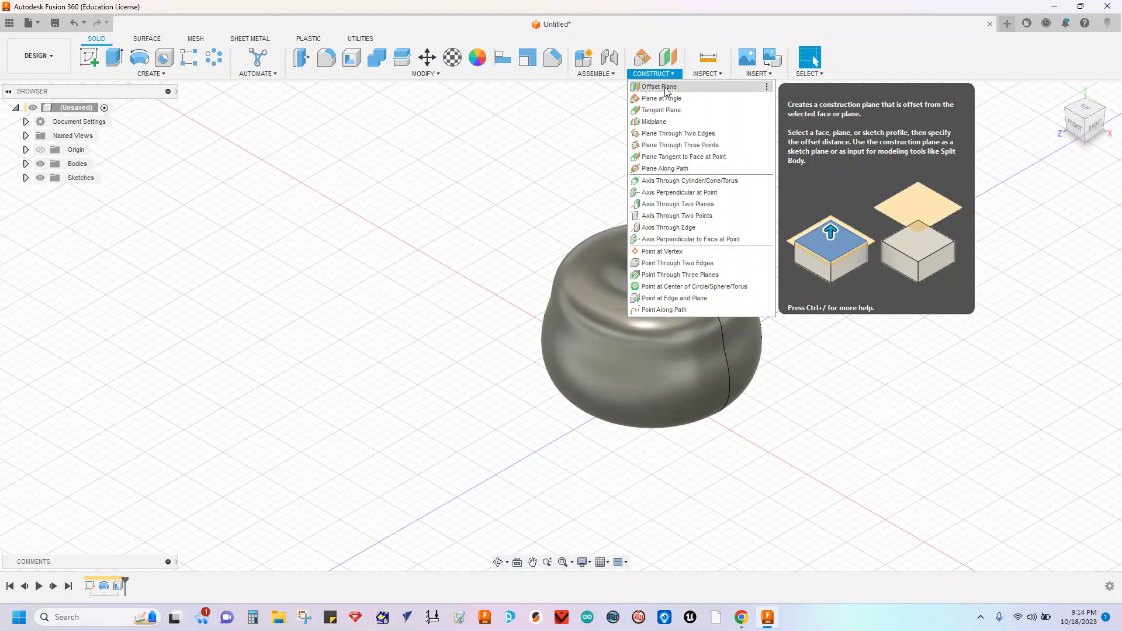
click(645, 87)
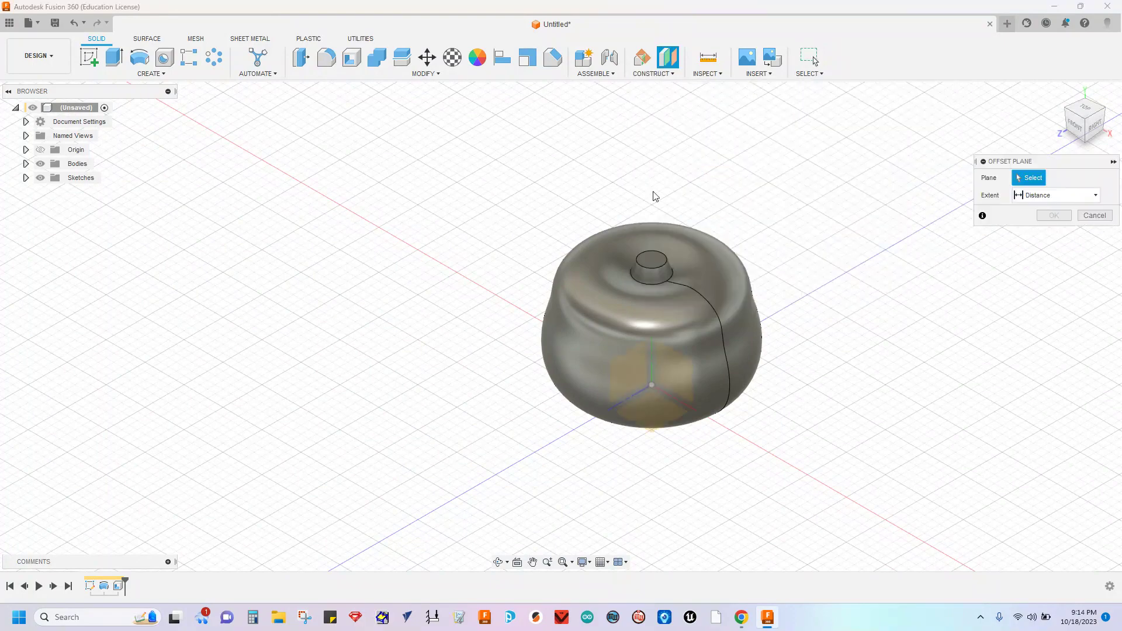
click(681, 366)
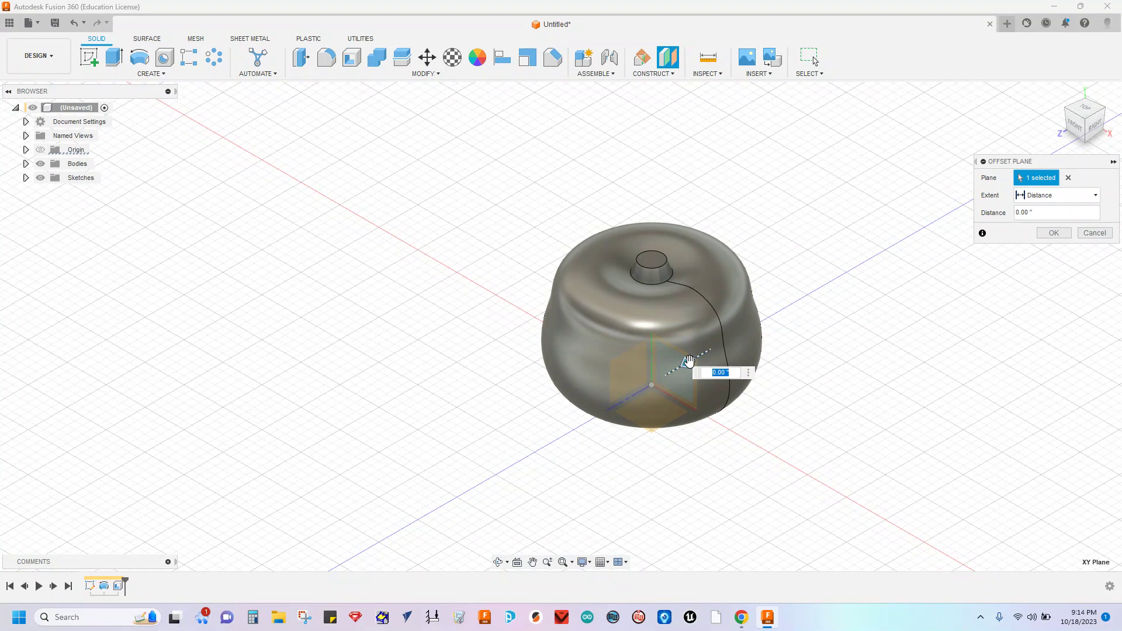
drag(688, 361, 556, 426)
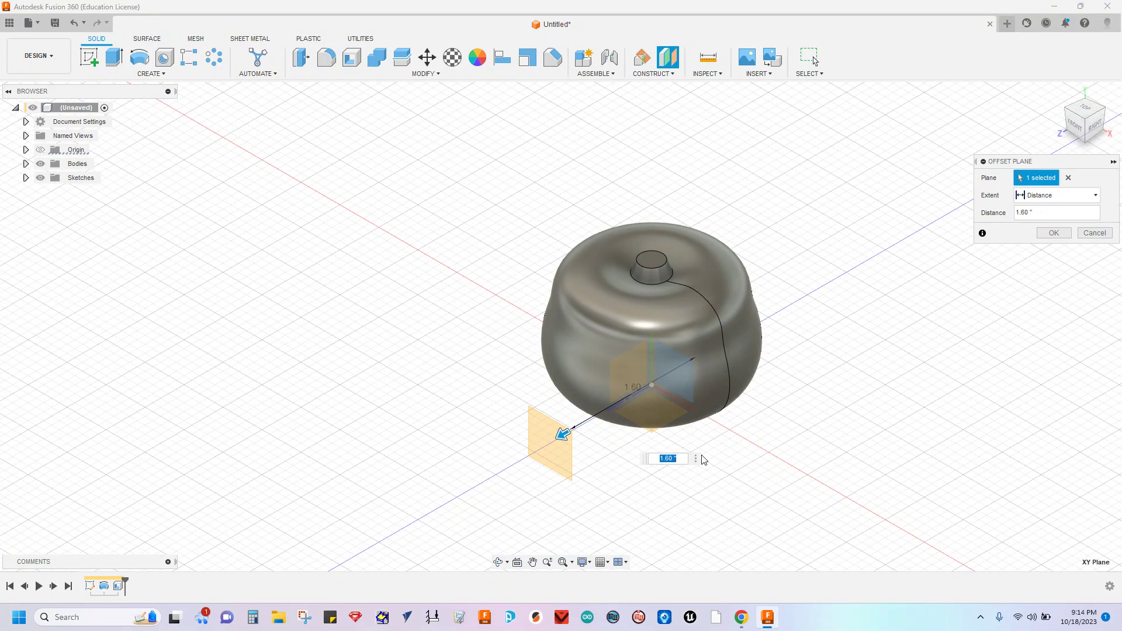
shift+middle_drag(834, 391, 990, 305)
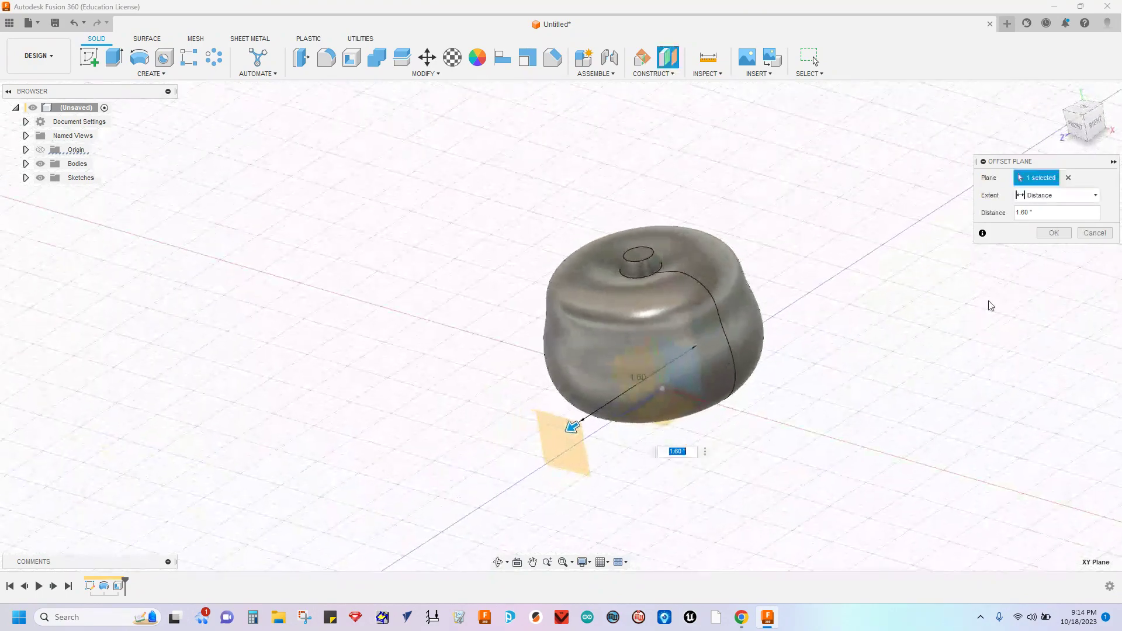
click(1054, 233)
click(89, 57)
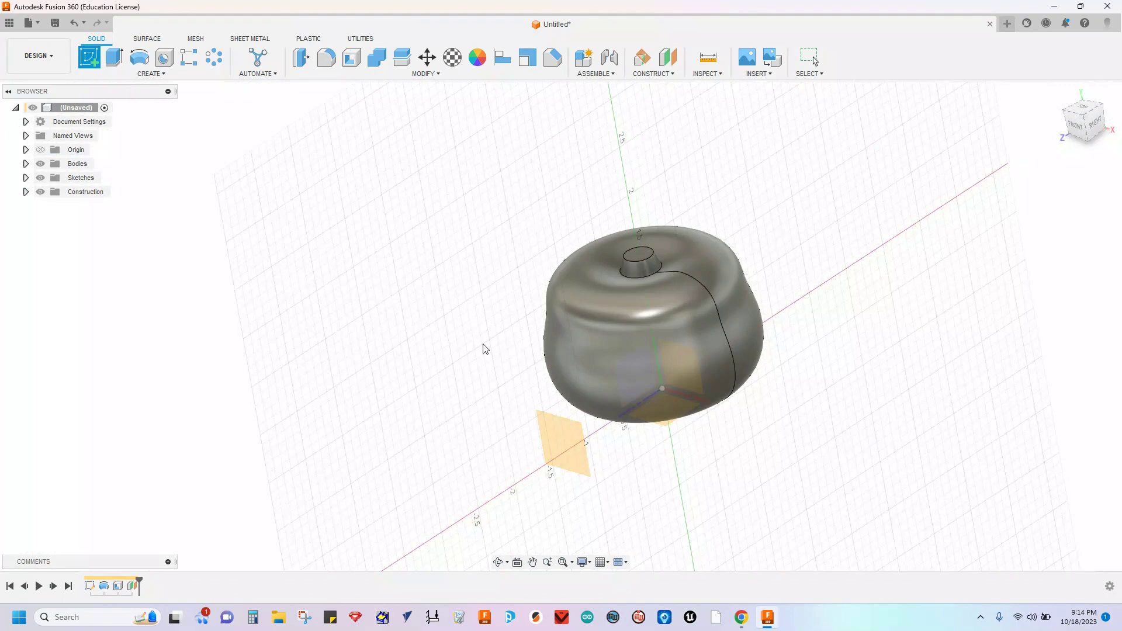
Sketch on the offset plane a vertical line from the origin up past the stem.
click(567, 439)
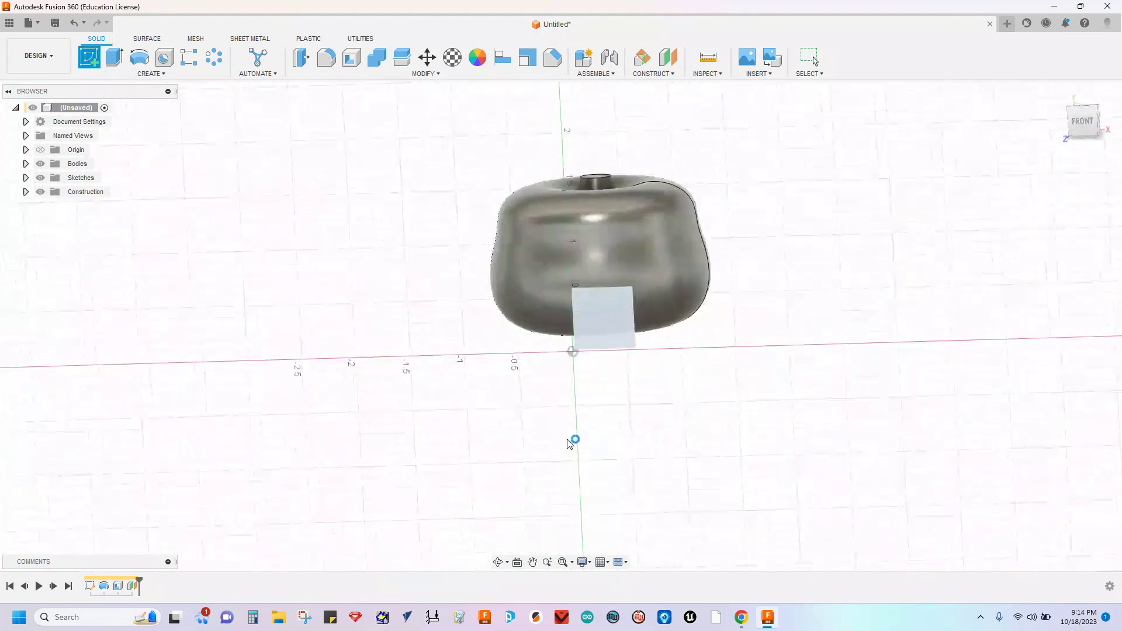
middle_drag(729, 216, 735, 236)
scroll(608, 345, up, 3)
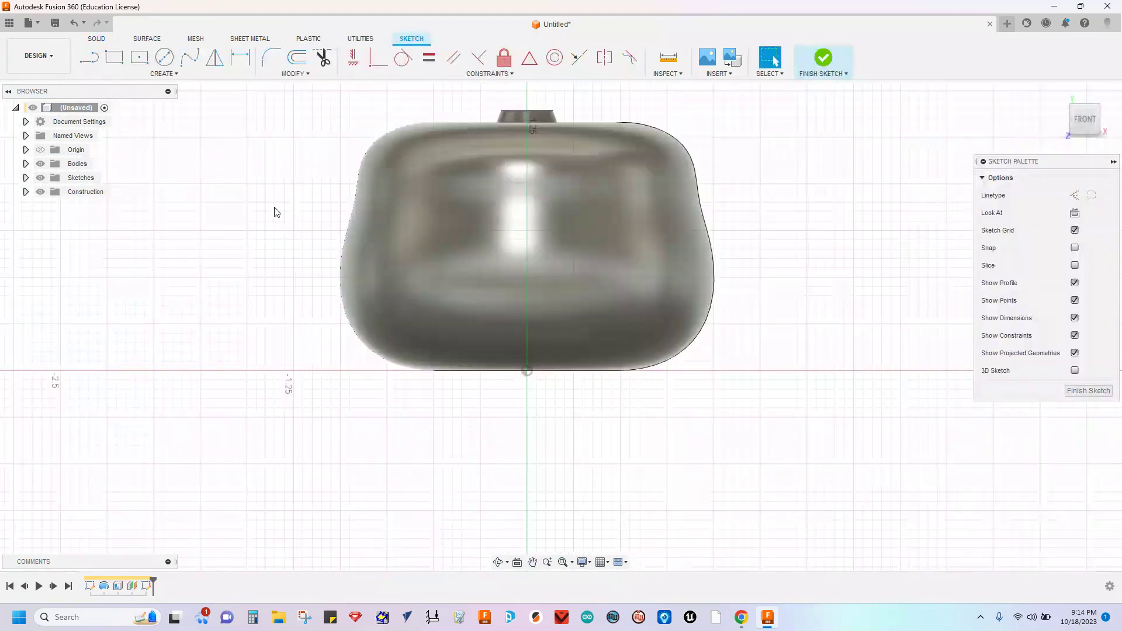
middle_drag(275, 210, 378, 285)
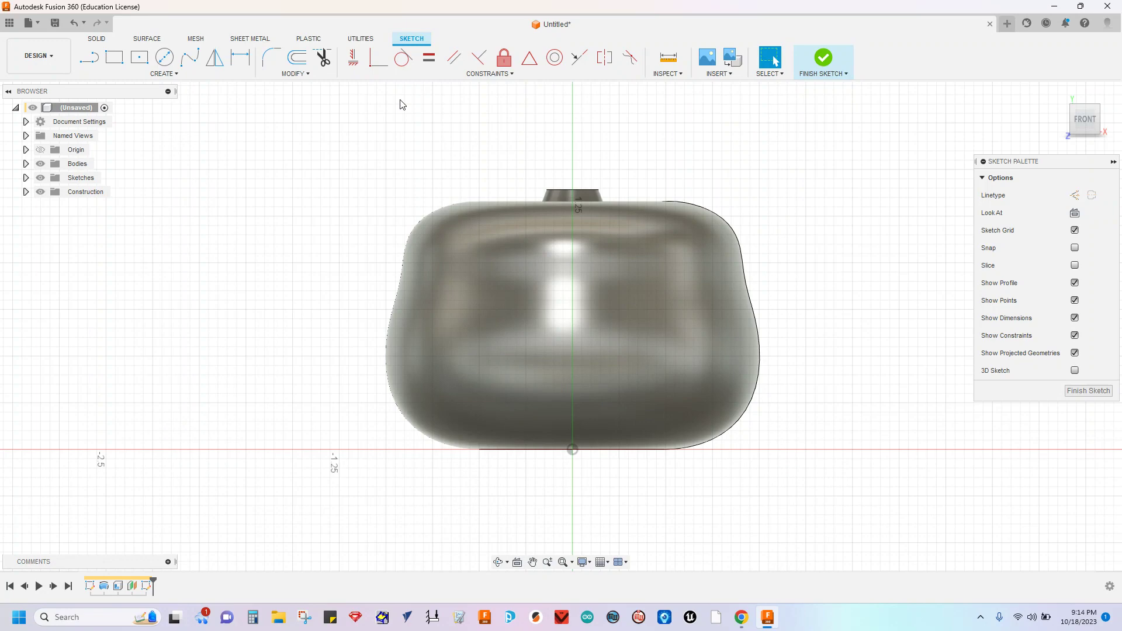
click(86, 61)
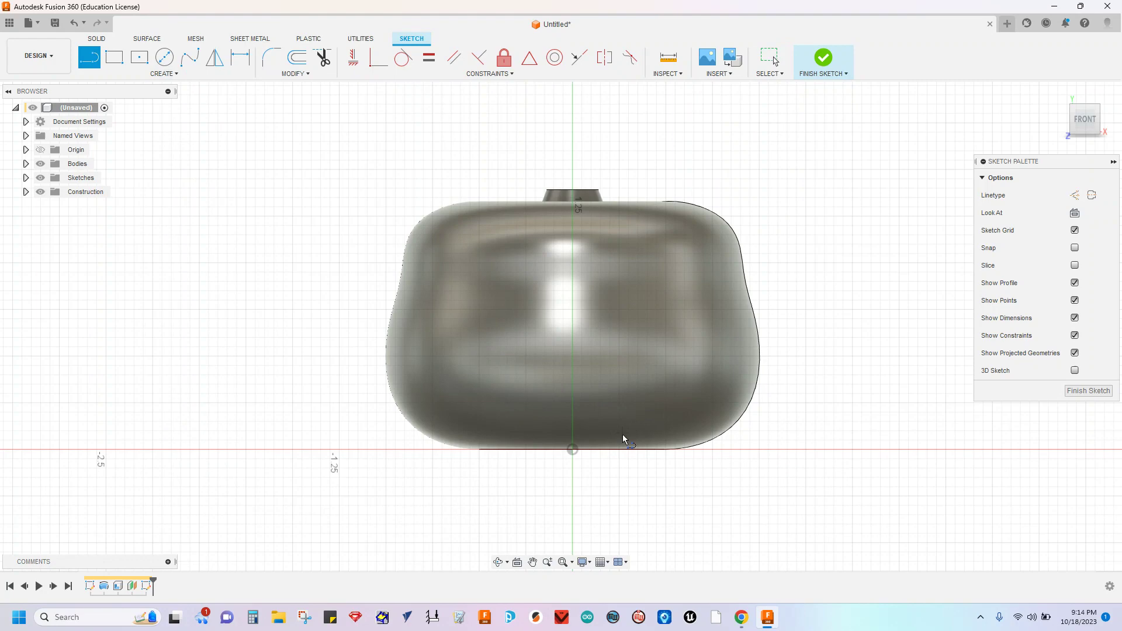
click(573, 450)
click(573, 144)
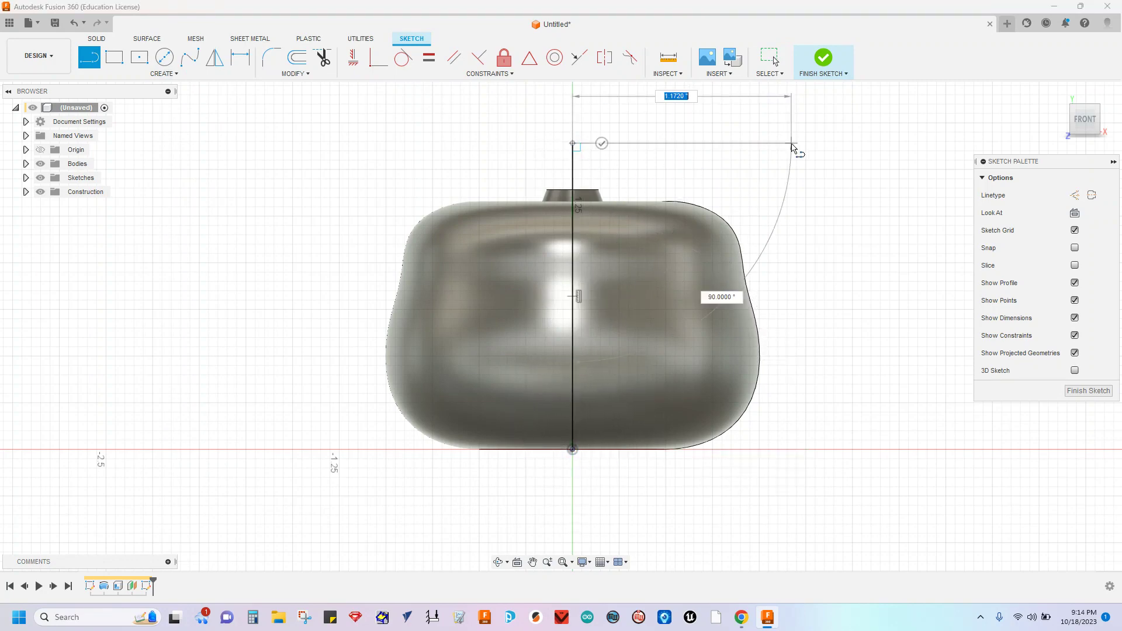
key(Escape)
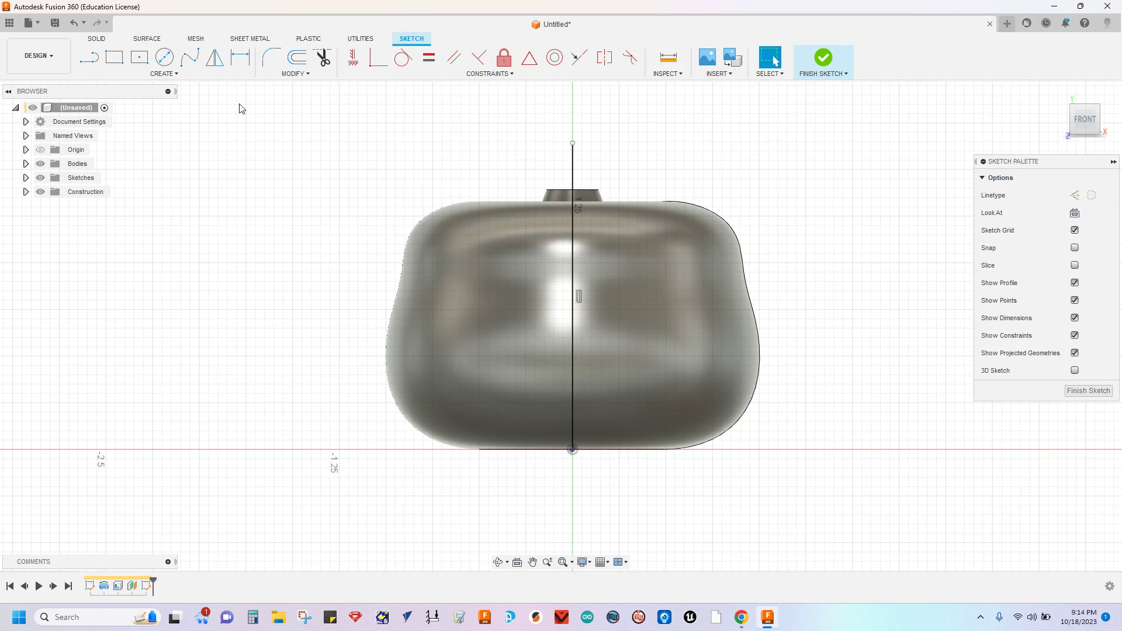
Draw a triangular eye and a half-triangle nose against the vertical centre line.
click(88, 57)
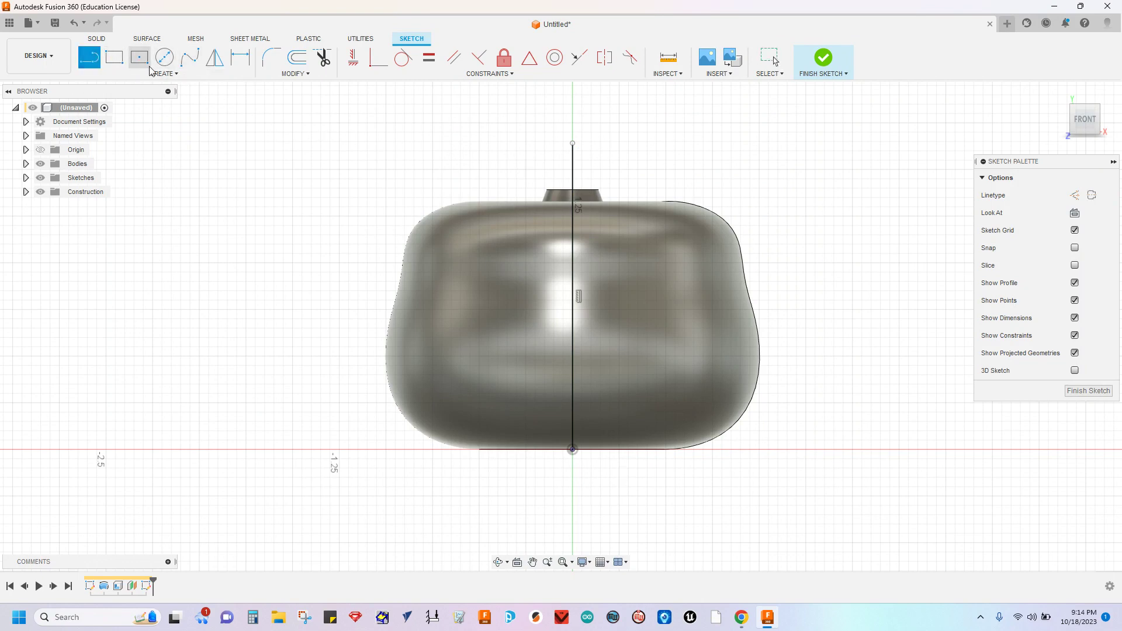
click(606, 292)
click(650, 269)
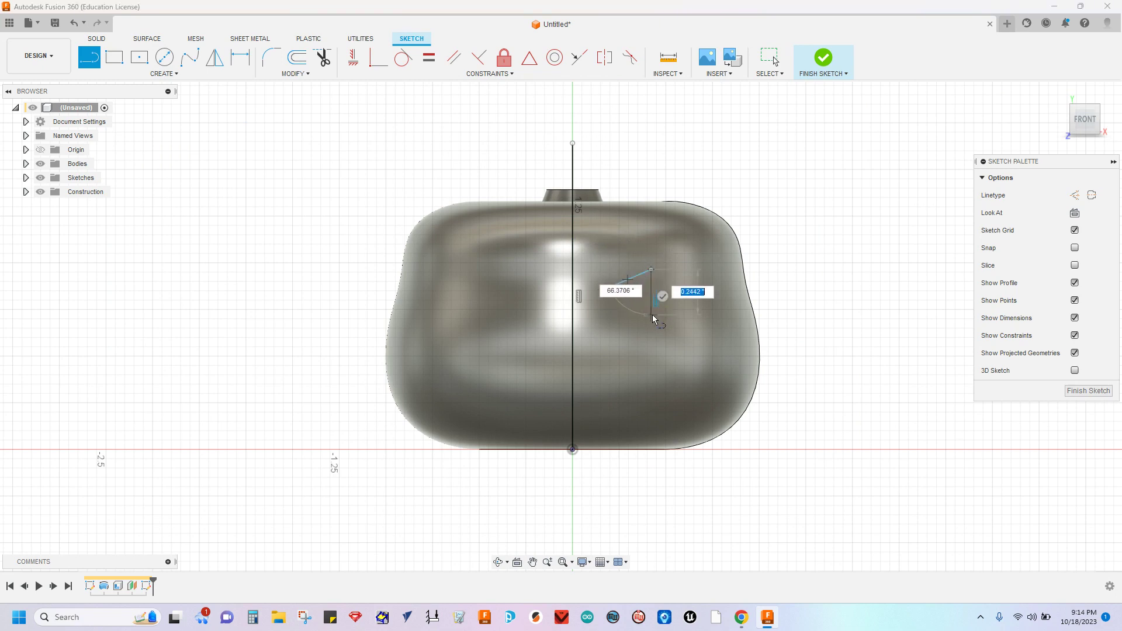
click(628, 320)
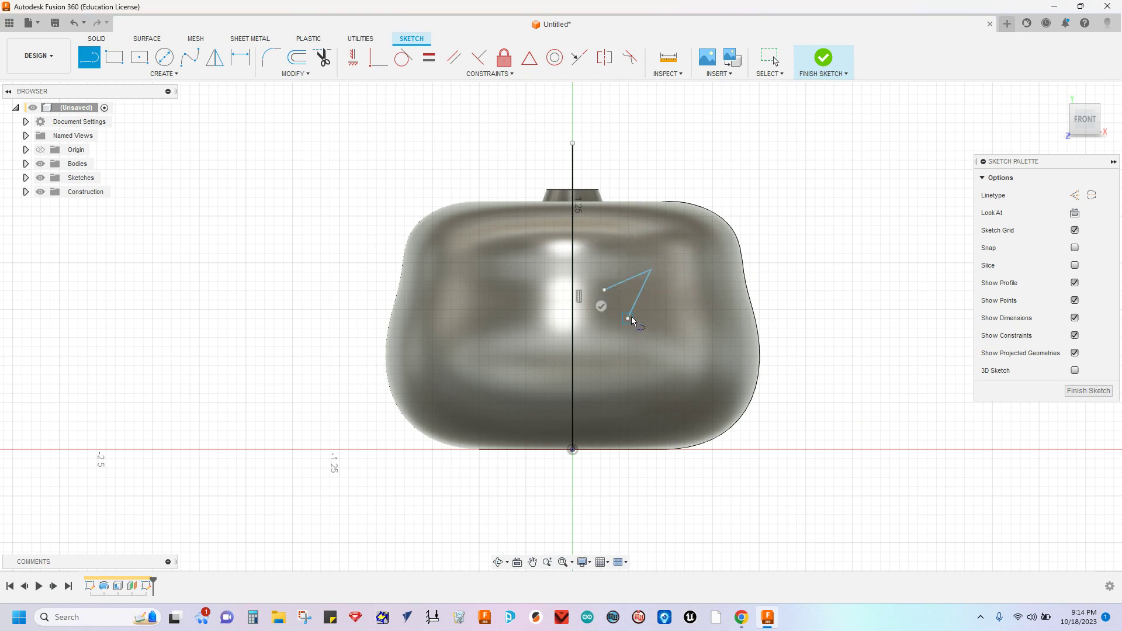
click(605, 291)
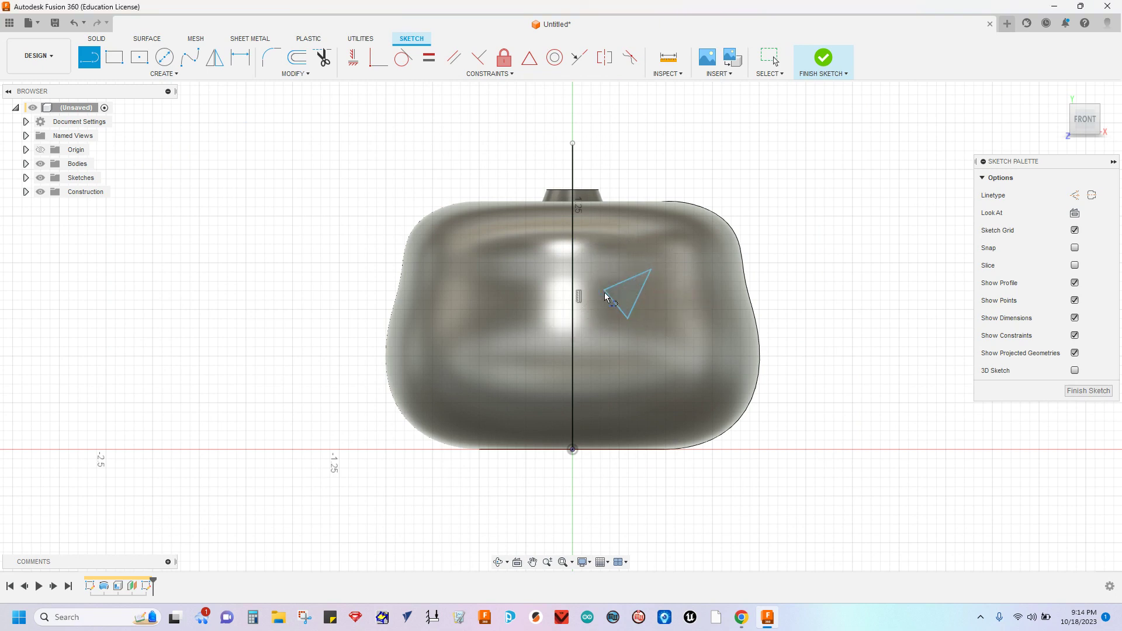
click(573, 339)
click(595, 366)
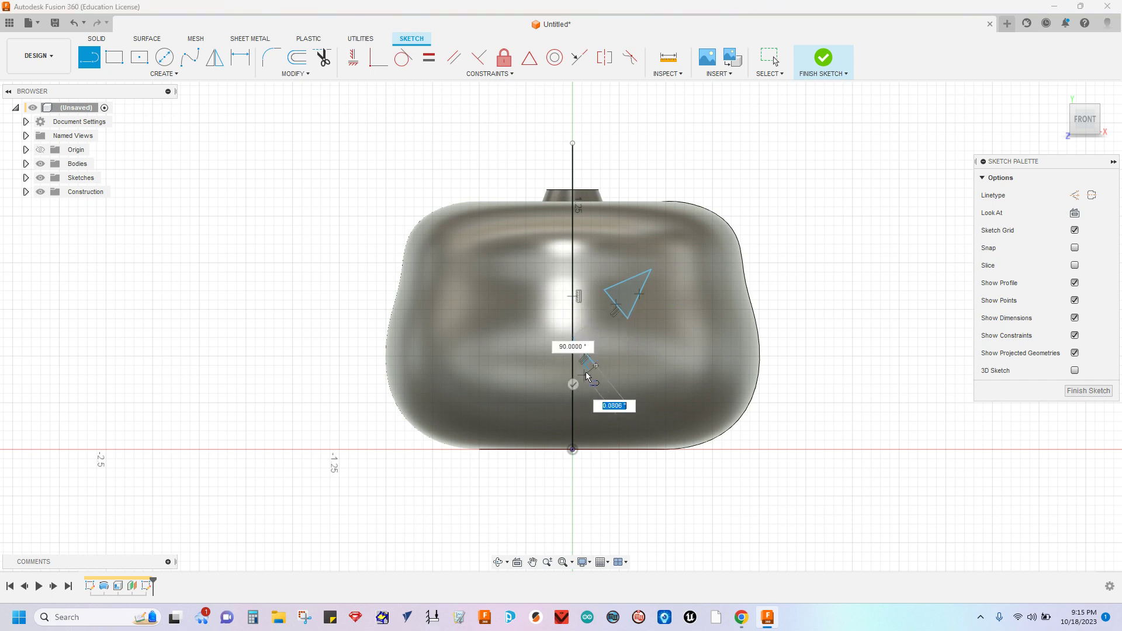
click(573, 380)
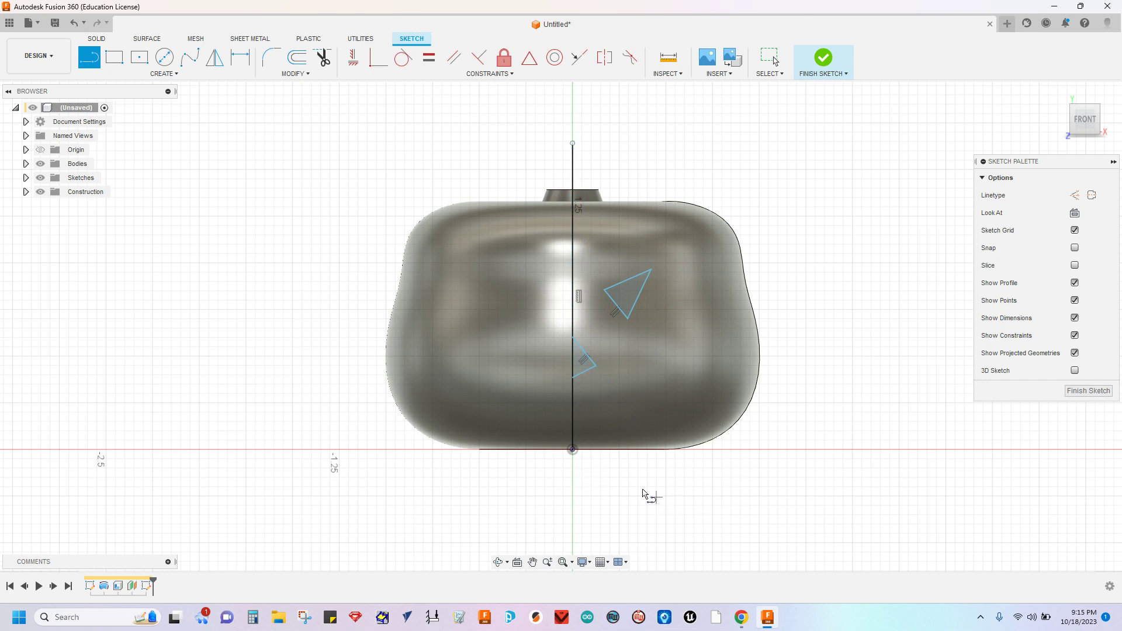
Draw the half zigzag mouth outline from the centre line out and back.
click(575, 403)
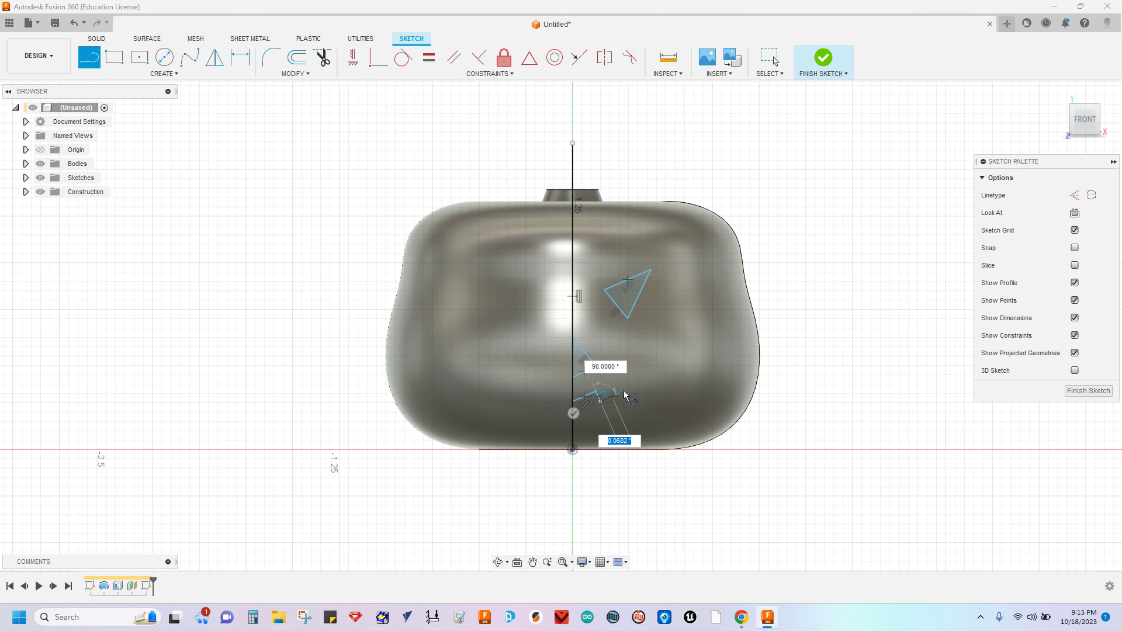
click(617, 401)
click(634, 395)
click(647, 392)
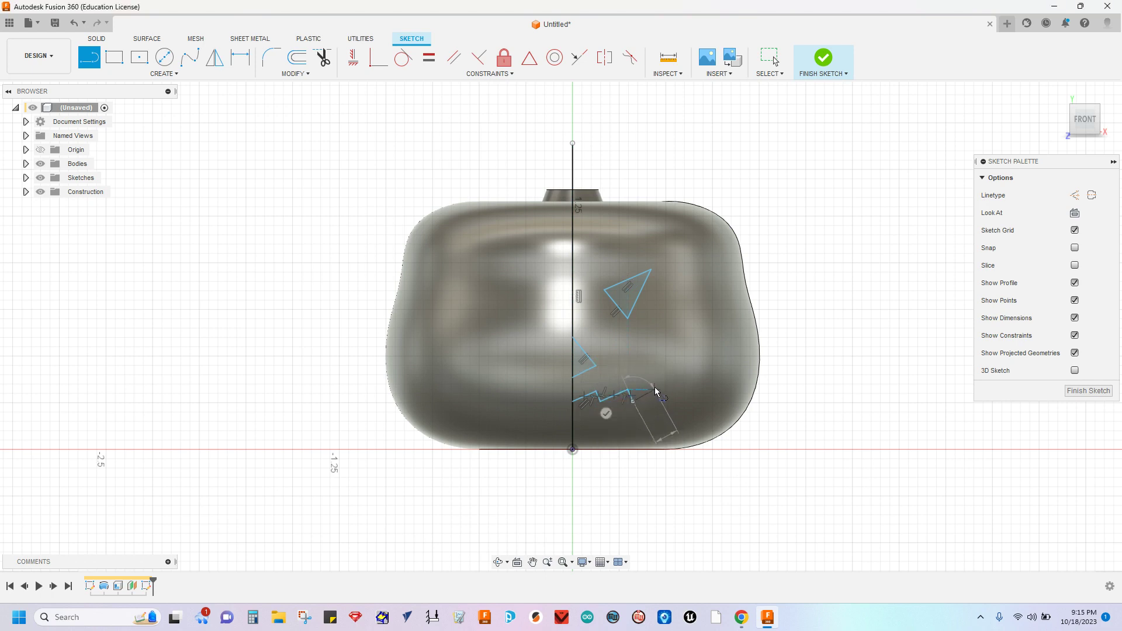
click(661, 401)
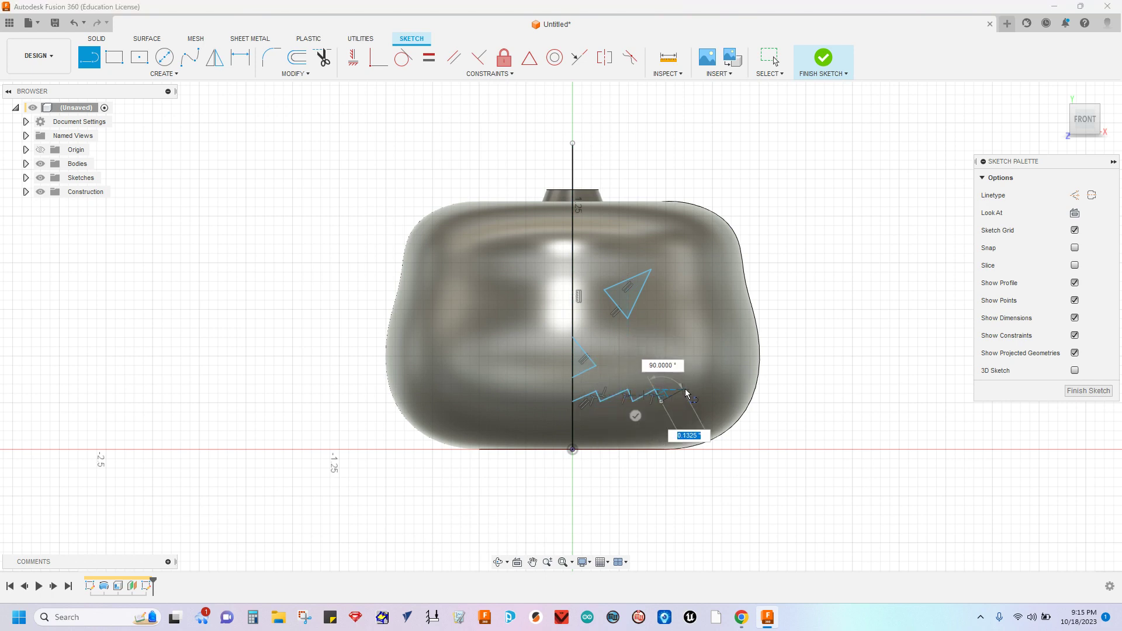
click(683, 391)
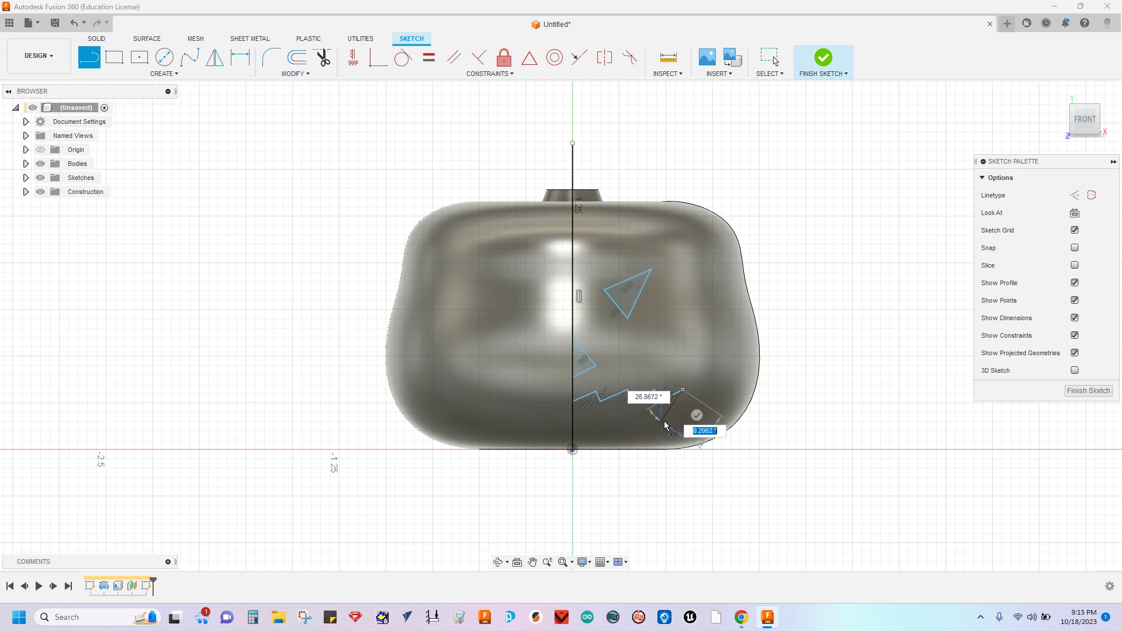
click(658, 421)
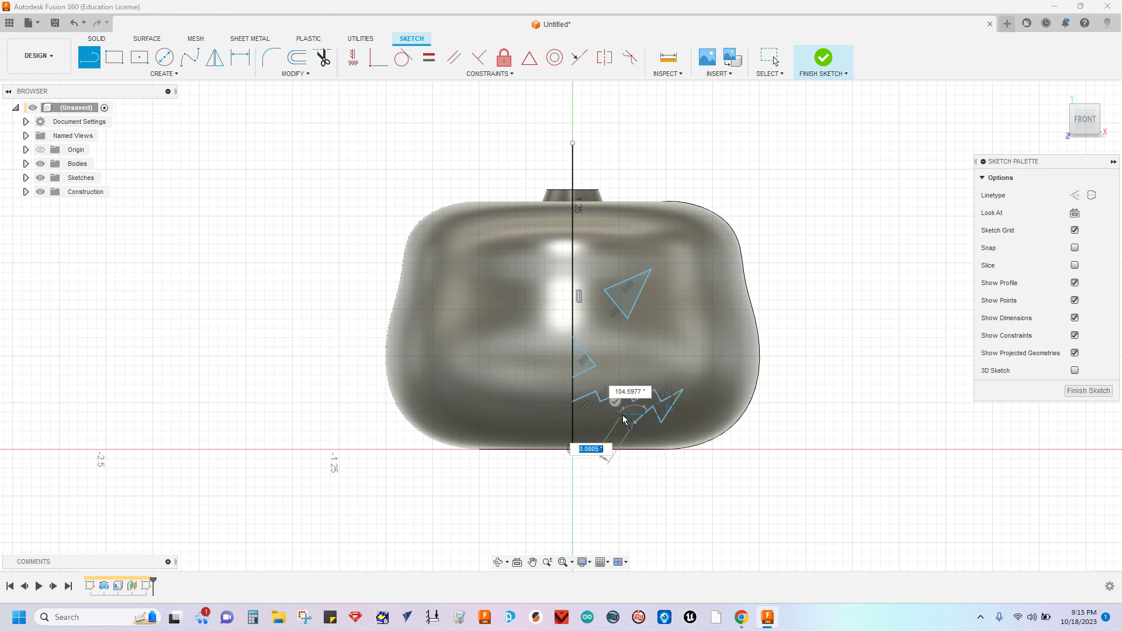
key(Escape)
click(603, 430)
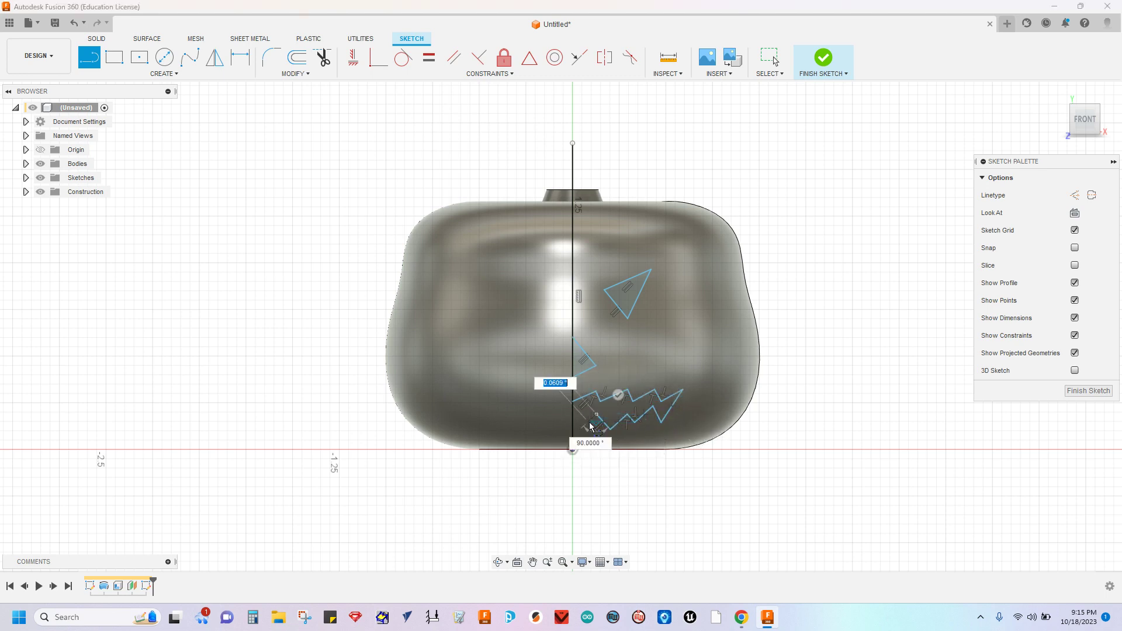
click(587, 423)
click(587, 423)
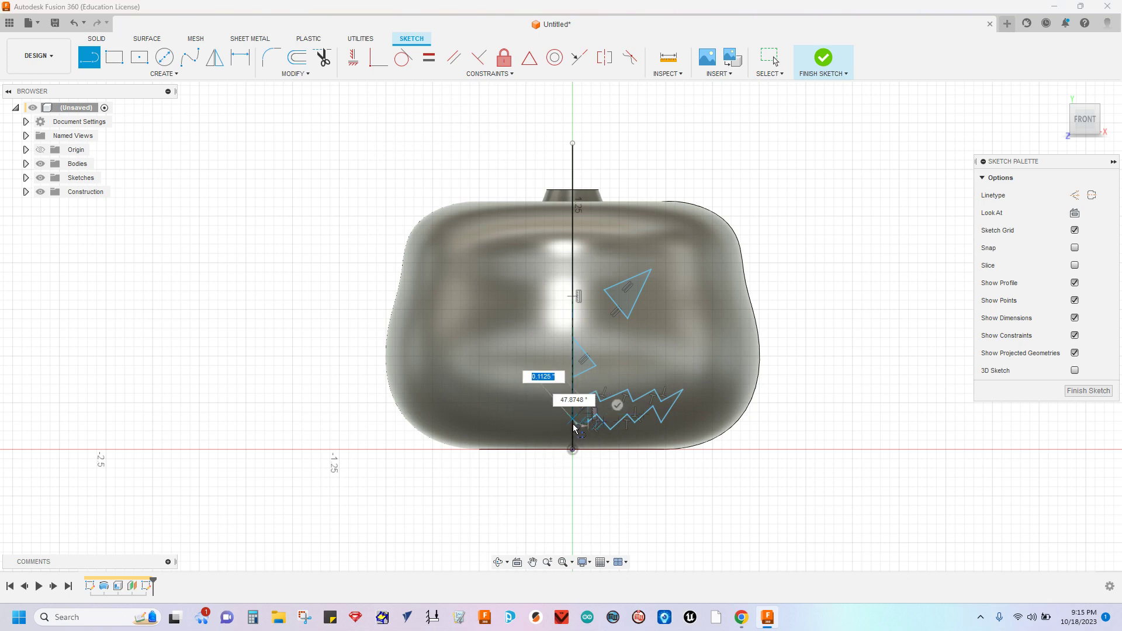
click(573, 428)
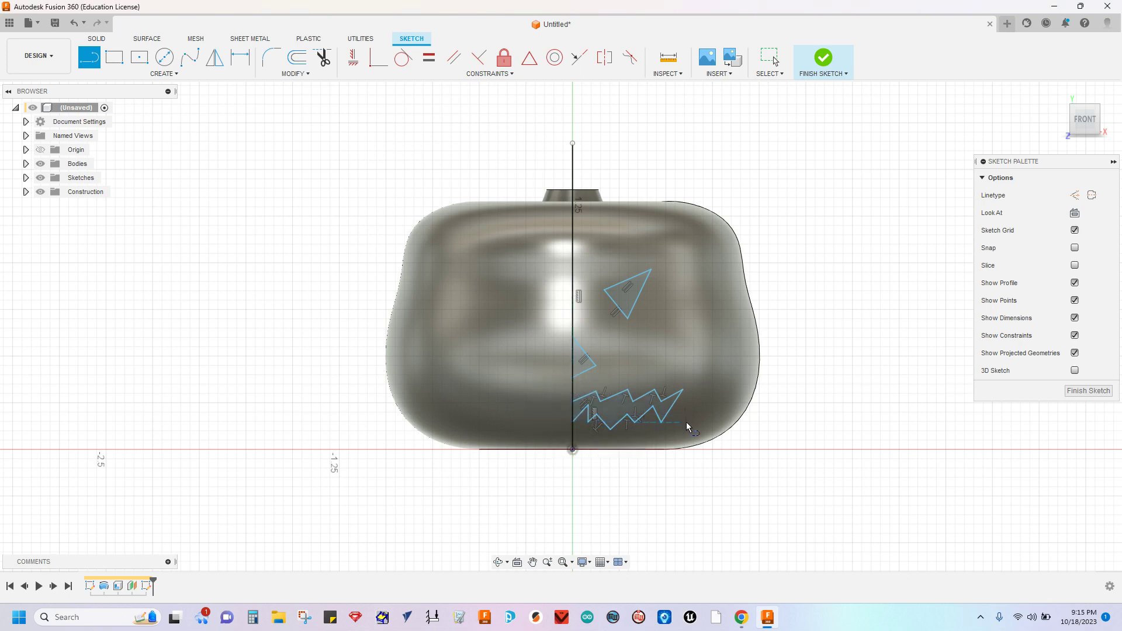
key(Escape)
Drag the short vertical mouth segment to adjust its position and lower end.
scroll(620, 432, up, 3)
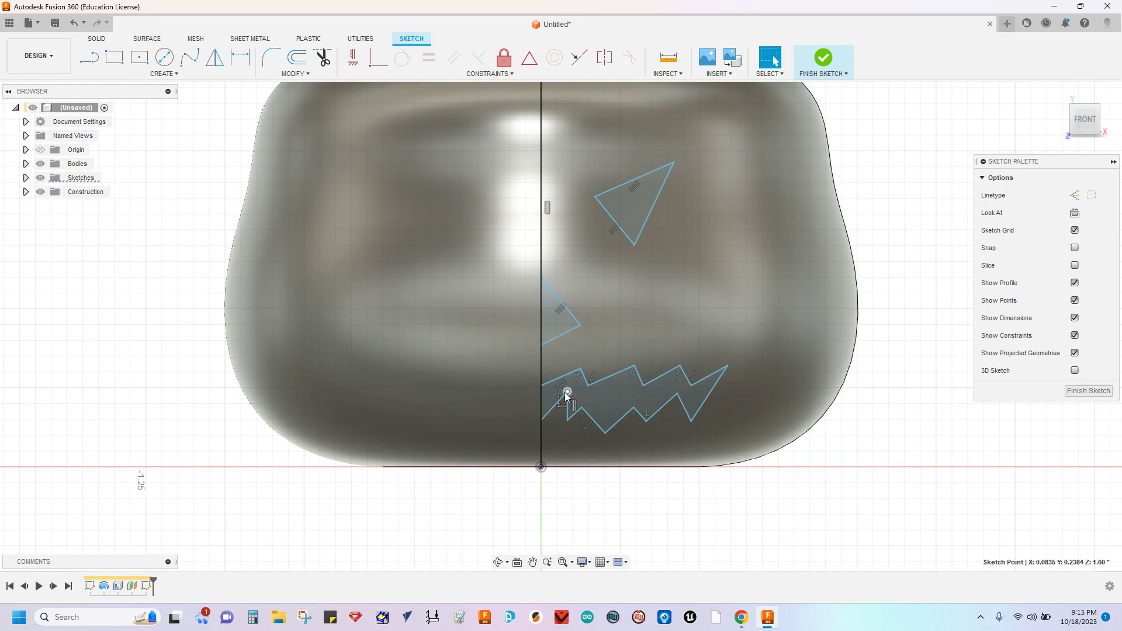
scroll(571, 397, up, 2)
scroll(570, 400, up, 1)
drag(566, 384, 551, 402)
mouse_move(553, 451)
mouse_down()
mouse_move(563, 443)
mouse_move(549, 438)
mouse_move(556, 448)
mouse_up()
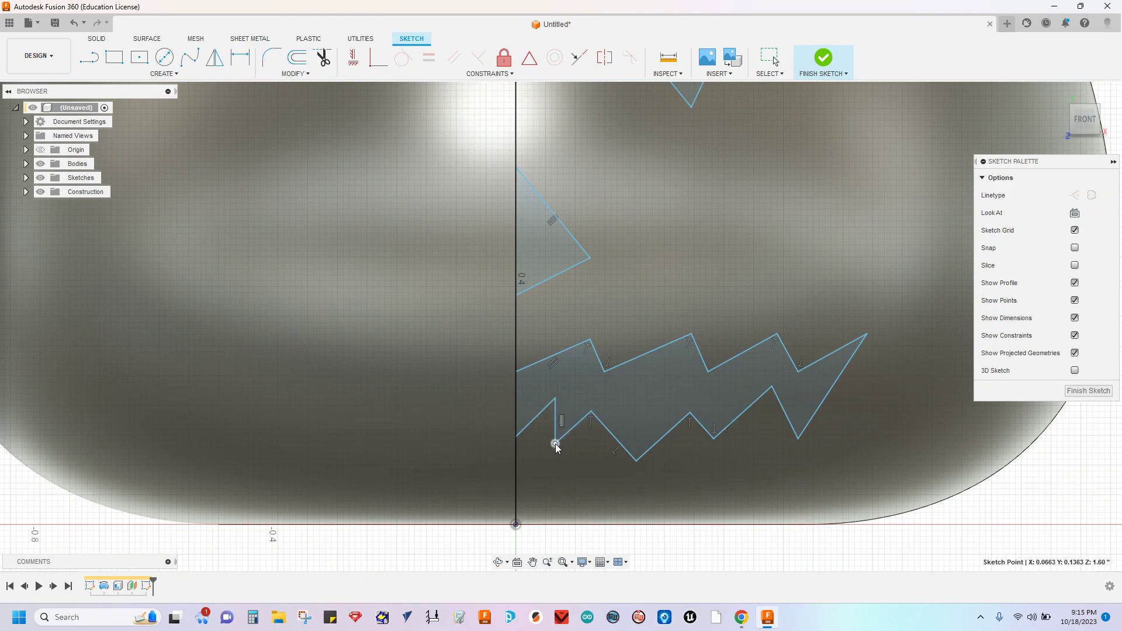
key(Escape)
scroll(711, 416, down, 3)
scroll(714, 420, down, 2)
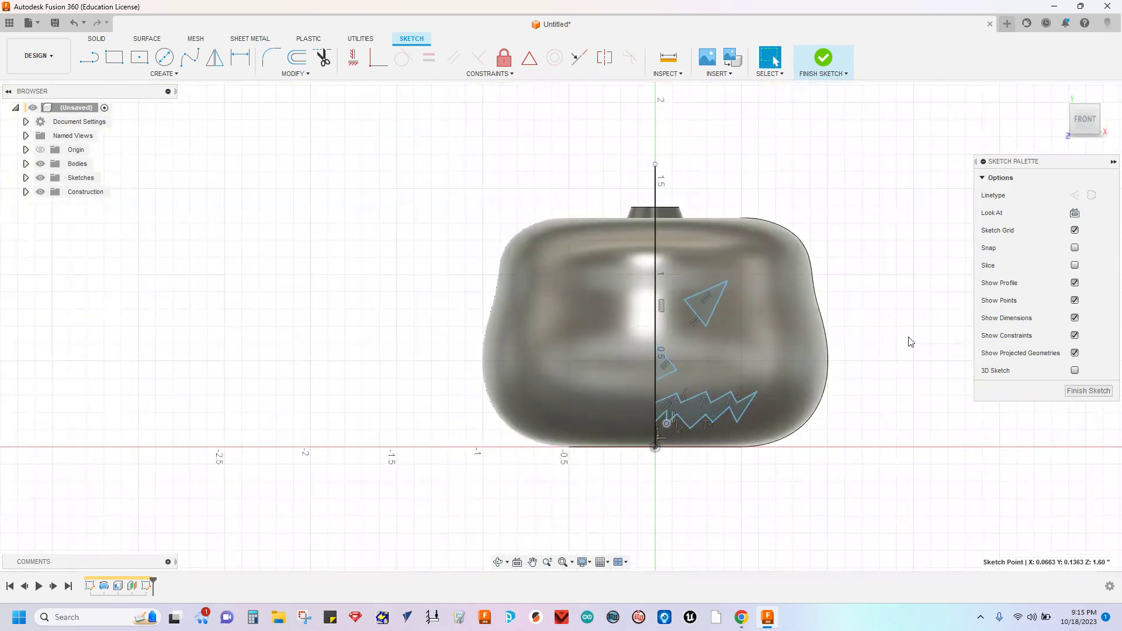
scroll(826, 365, up, 3)
scroll(857, 355, down, 1)
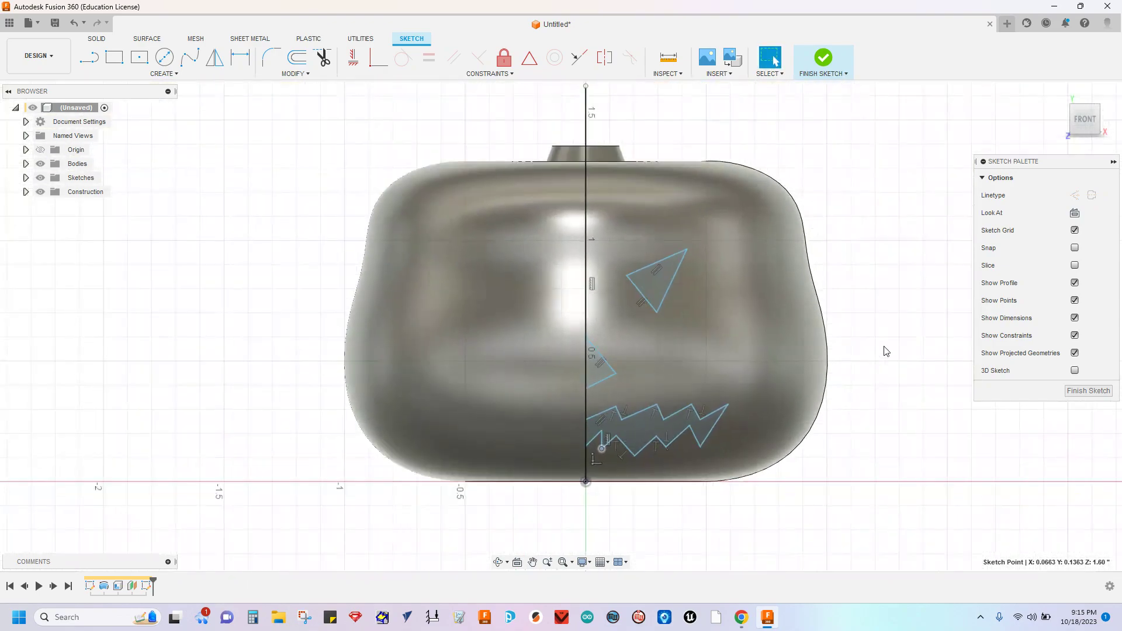
mouse_move(884, 350)
middle_down()
mouse_move(900, 329)
mouse_move(891, 348)
middle_up()
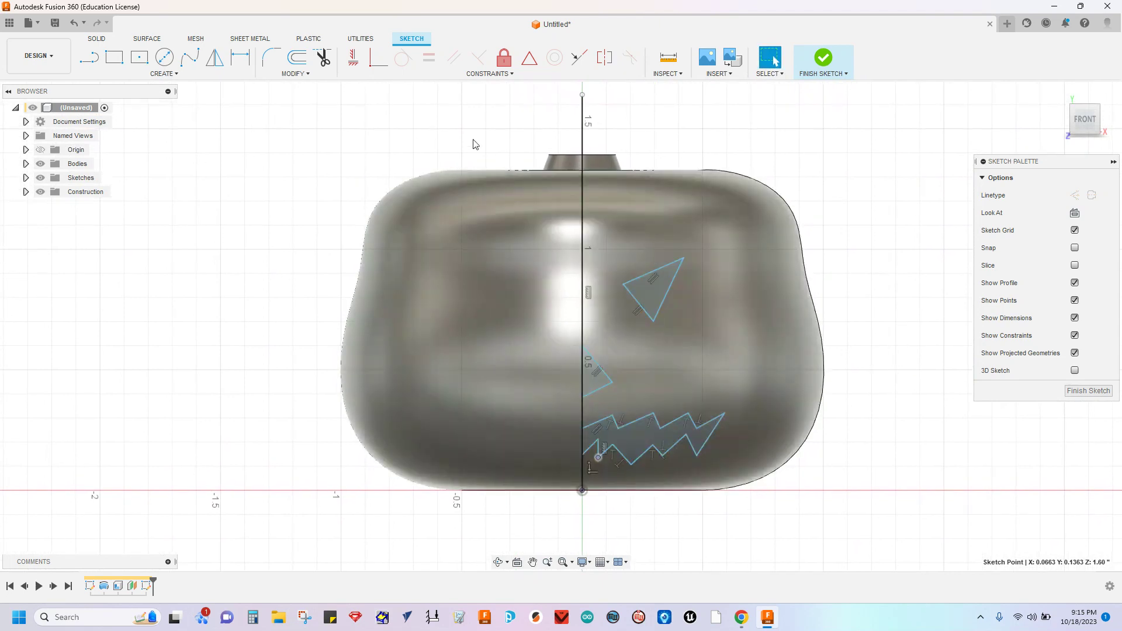
Mirror the eye, nose and mouth curves across the vertical line, then delete that line.
click(211, 77)
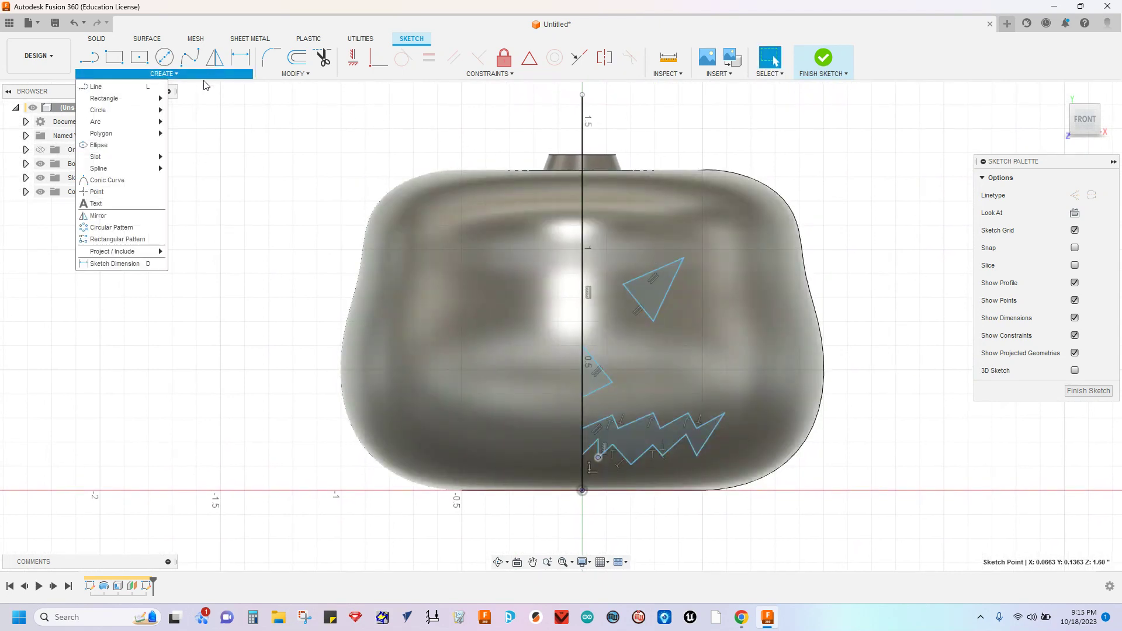
click(98, 216)
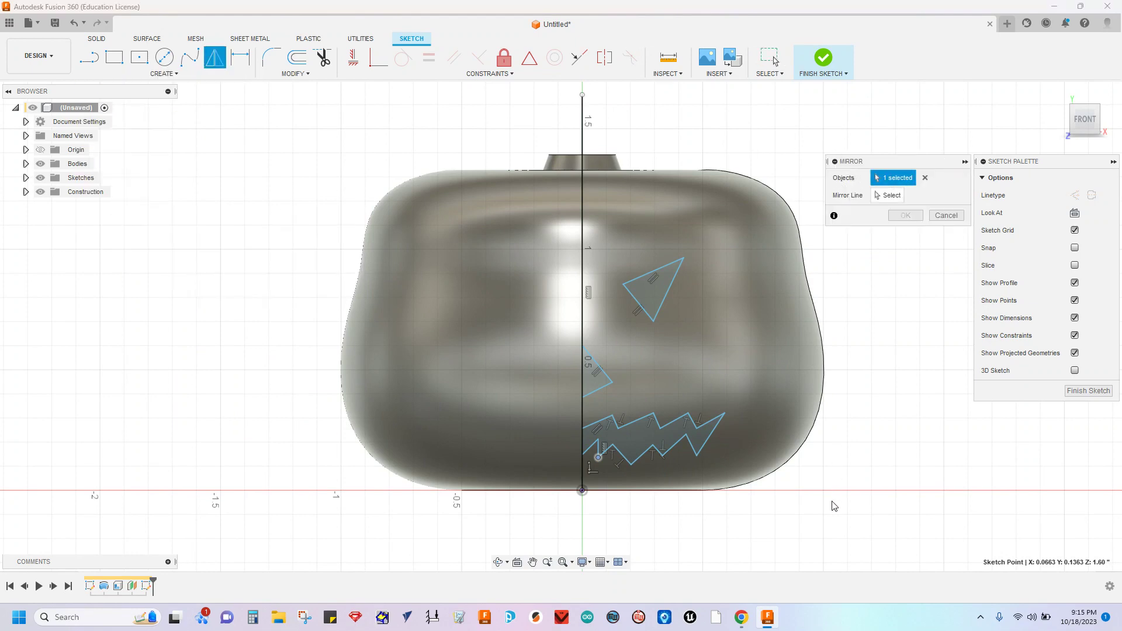
mouse_move(846, 519)
mouse_down()
mouse_move(571, 226)
mouse_move(584, 235)
mouse_up()
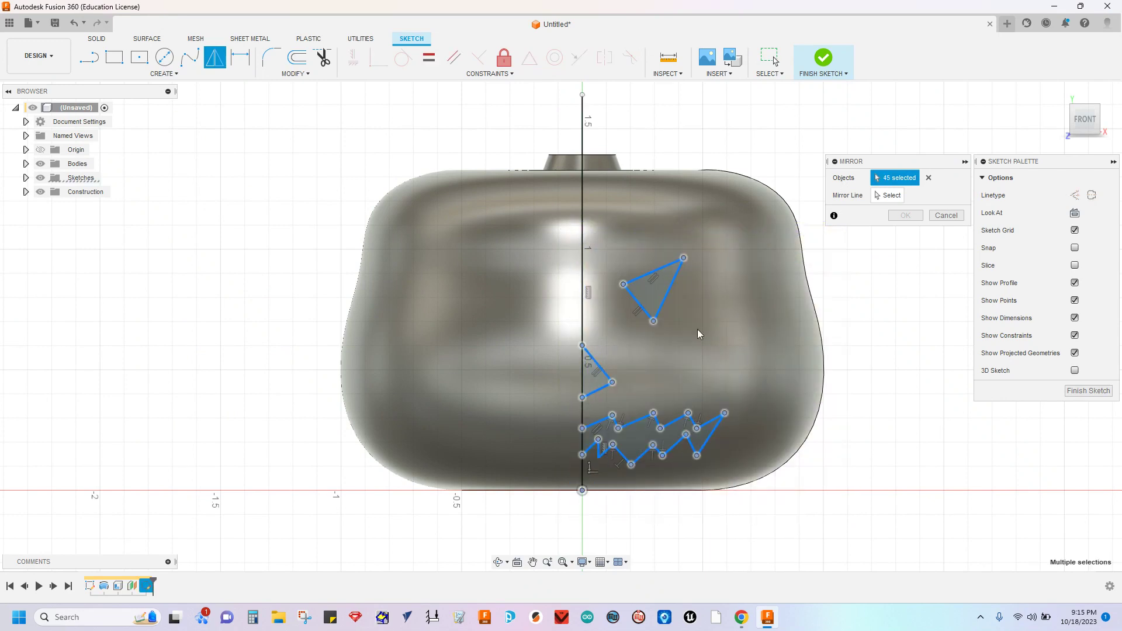
click(889, 197)
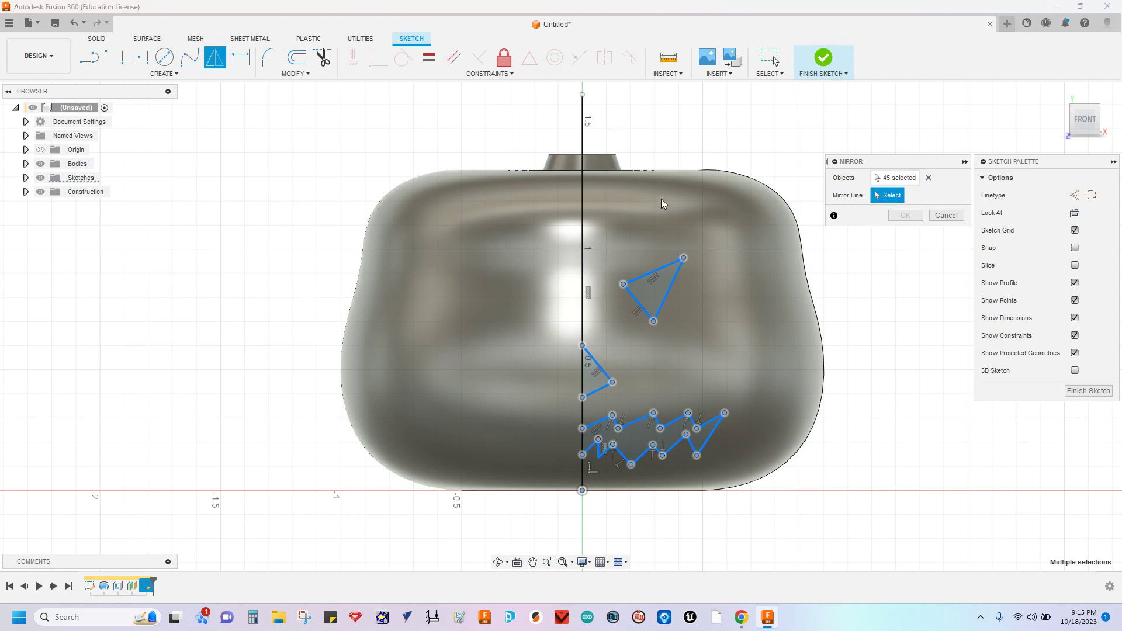
click(585, 158)
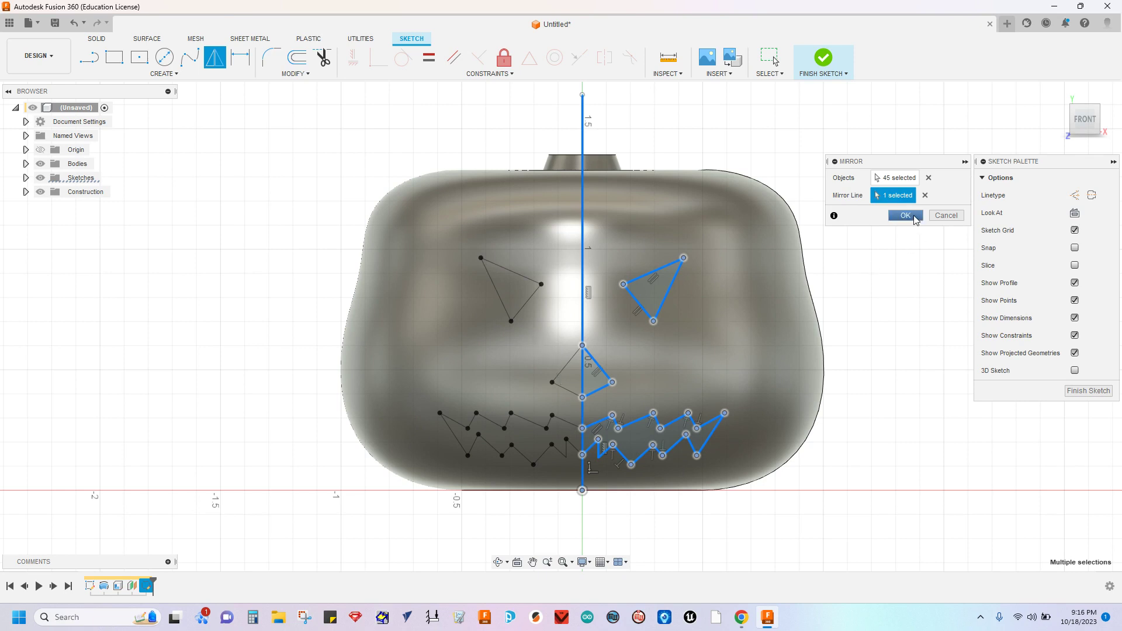
click(904, 216)
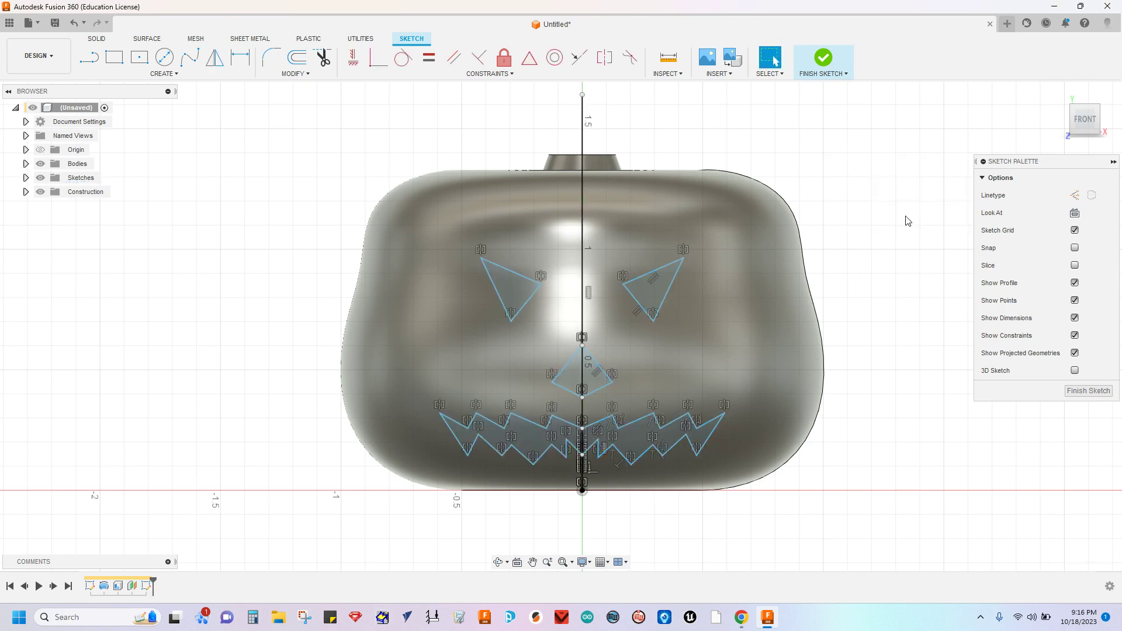
click(582, 138)
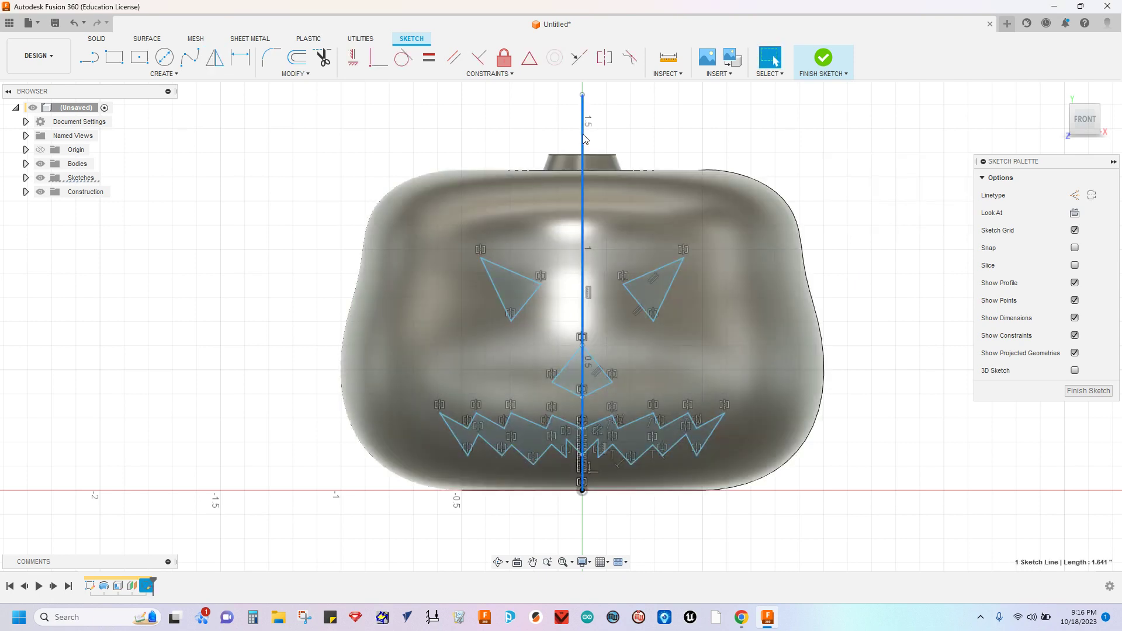
key(Delete)
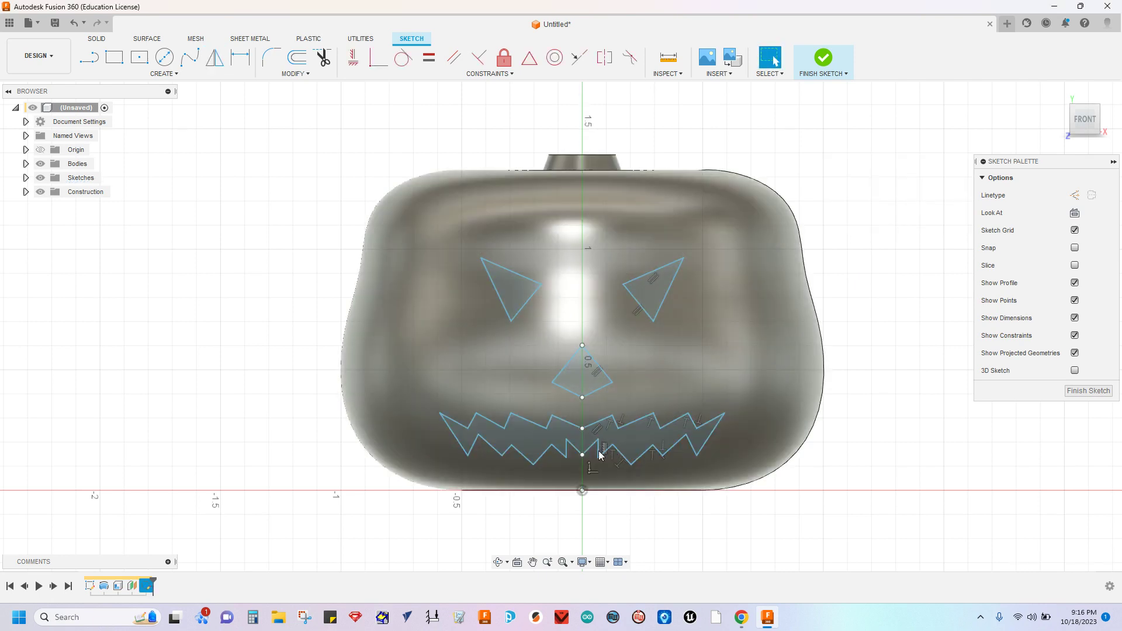
Finish the face sketch and extrude both eyes, the nose and the mouth as a 1.70 in cut.
scroll(891, 371, down, 2)
mouse_move(915, 332)
shift+middle_down()
mouse_move(889, 338)
mouse_move(889, 350)
mouse_move(863, 225)
shift+middle_up()
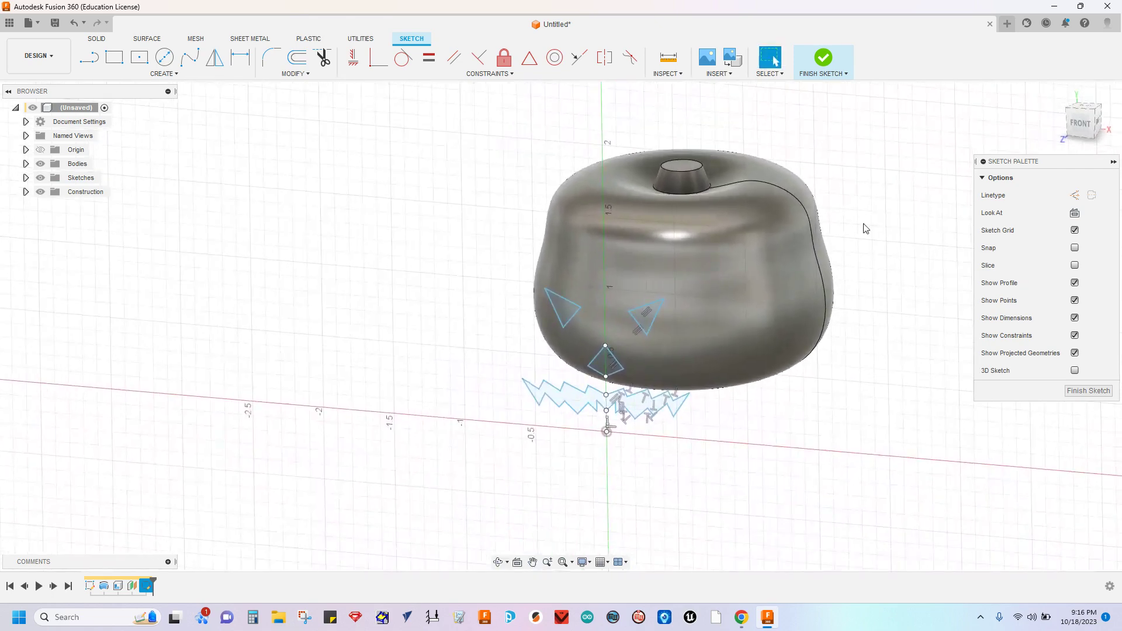
click(823, 58)
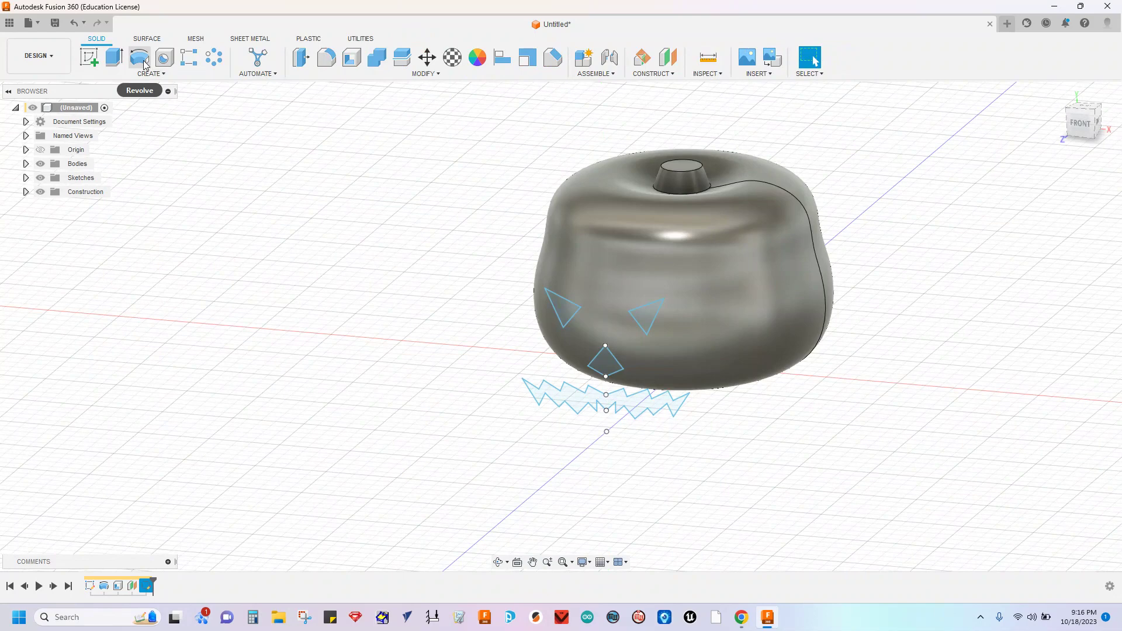
click(119, 62)
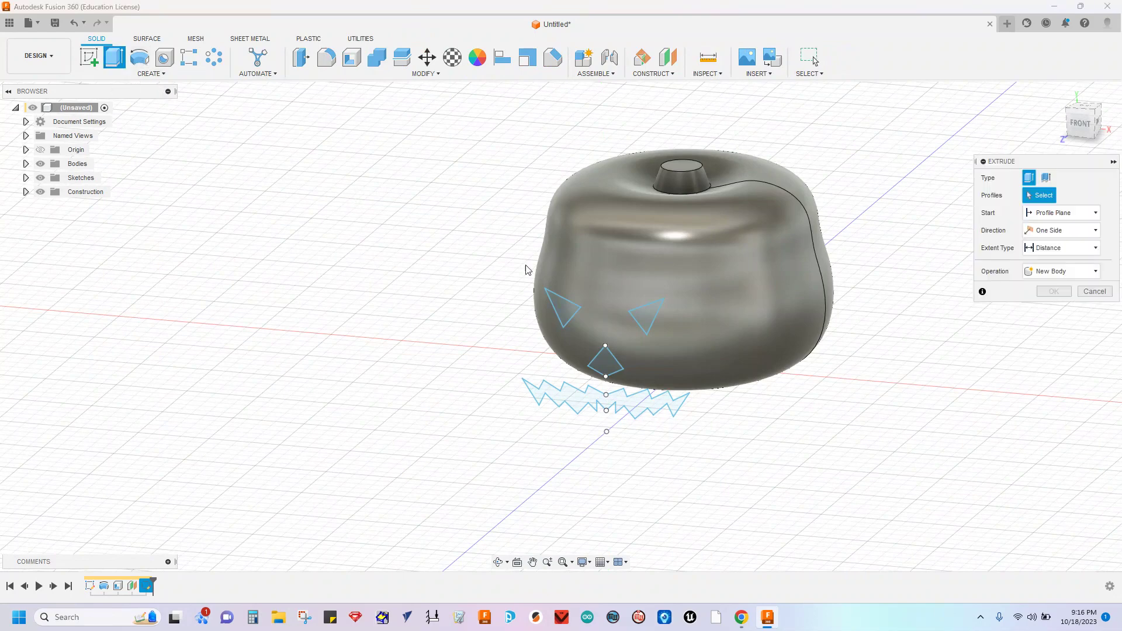
click(560, 304)
click(634, 323)
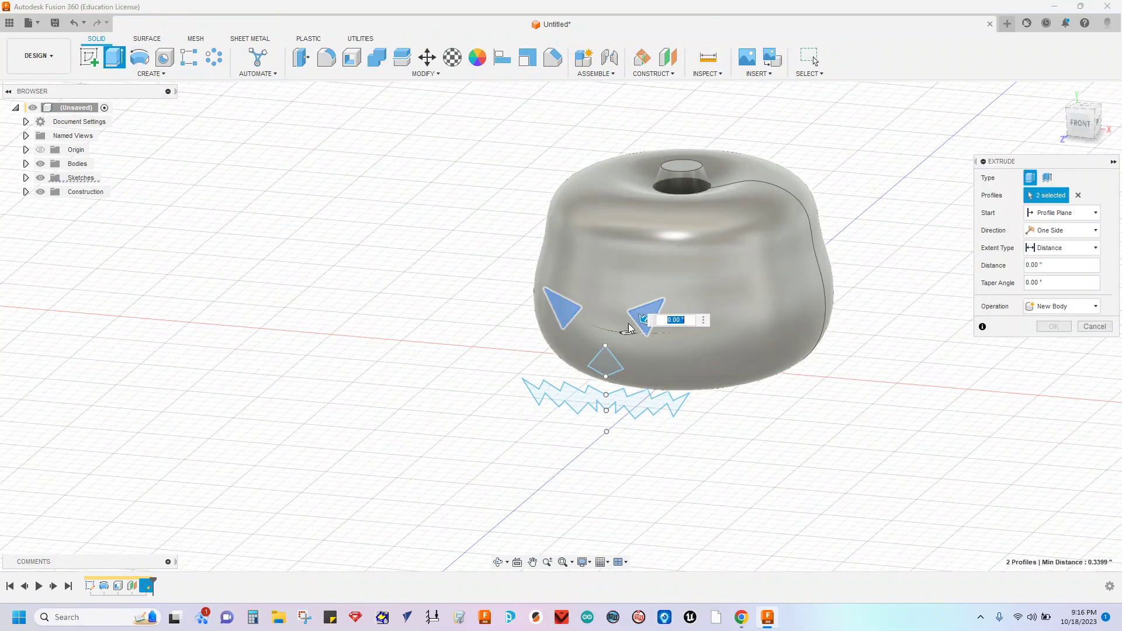
click(605, 363)
click(615, 411)
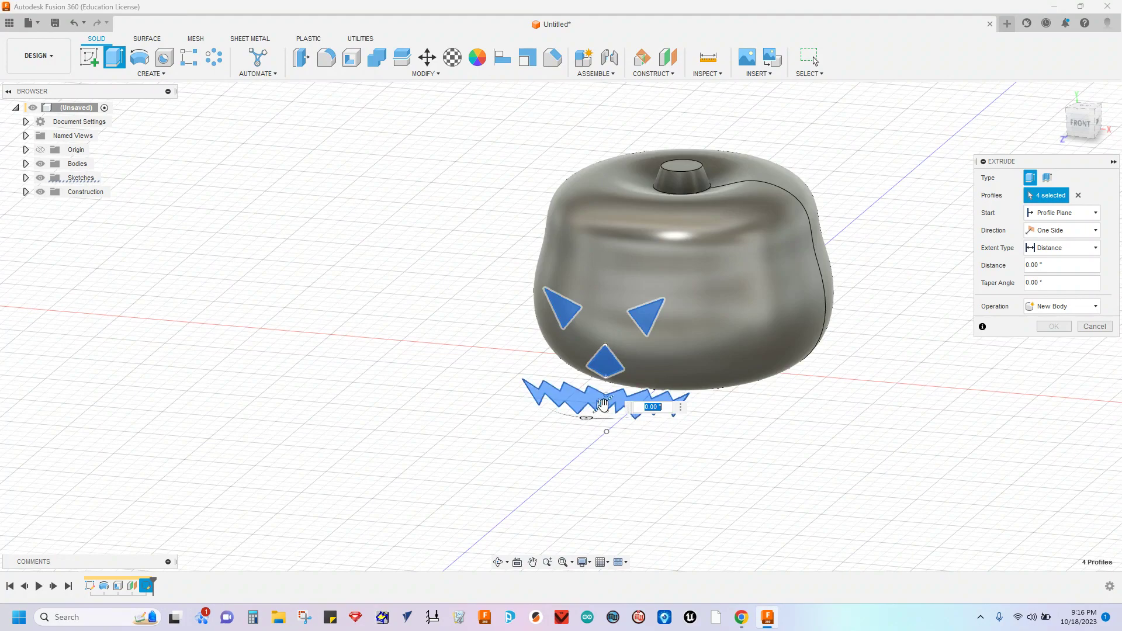
drag(615, 410, 763, 397)
shift+middle_drag(762, 398, 929, 393)
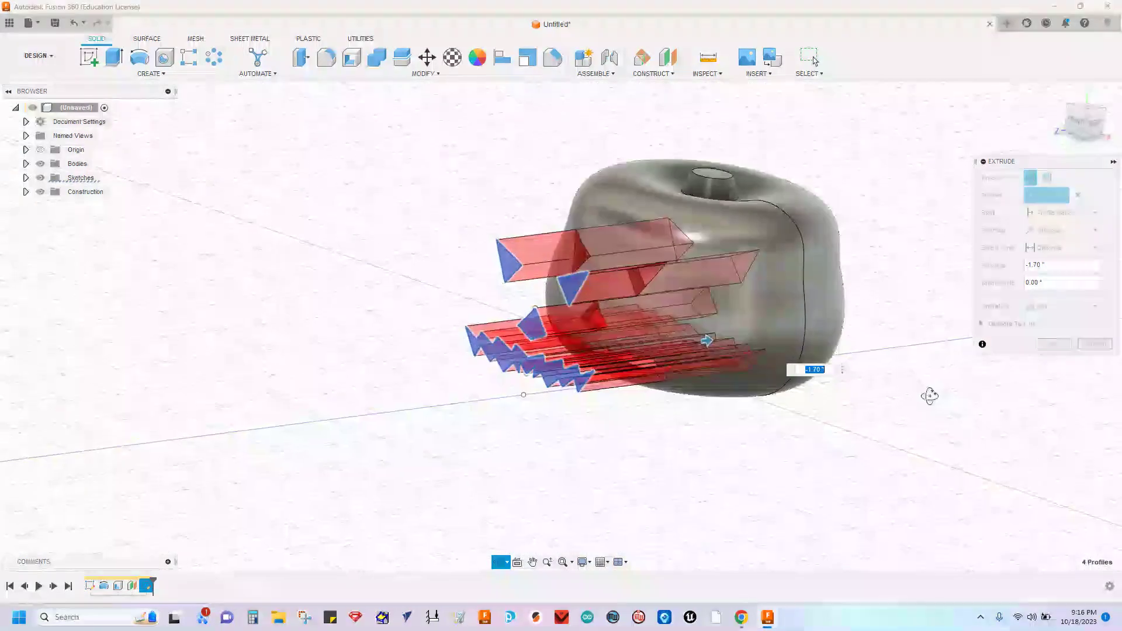
click(1053, 343)
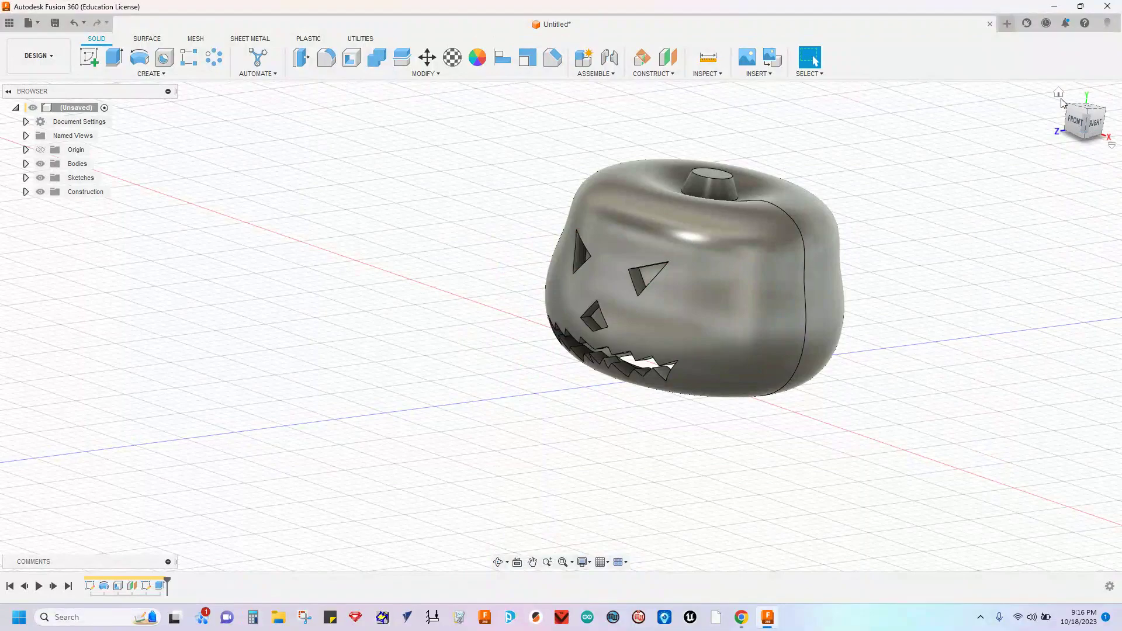
Orbit to a straight-on front view and save the design as 'Mini Jack O Lantern'.
click(1058, 93)
shift+middle_drag(601, 459, 841, 366)
mouse_move(791, 293)
shift+middle_down()
mouse_move(789, 255)
mouse_move(791, 270)
shift+middle_up()
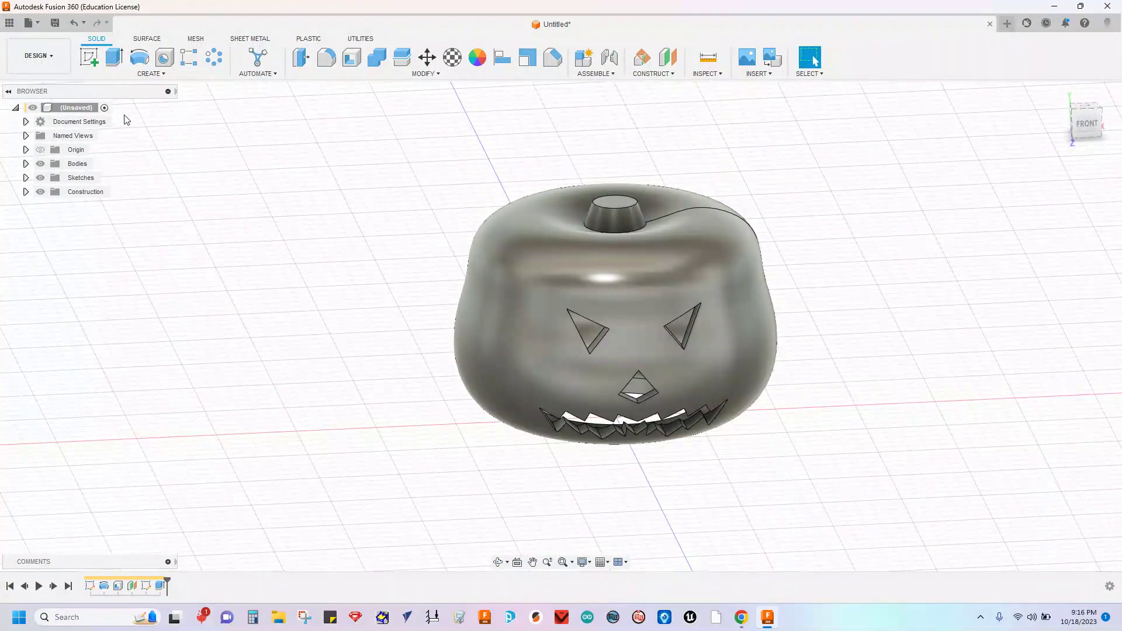
click(56, 23)
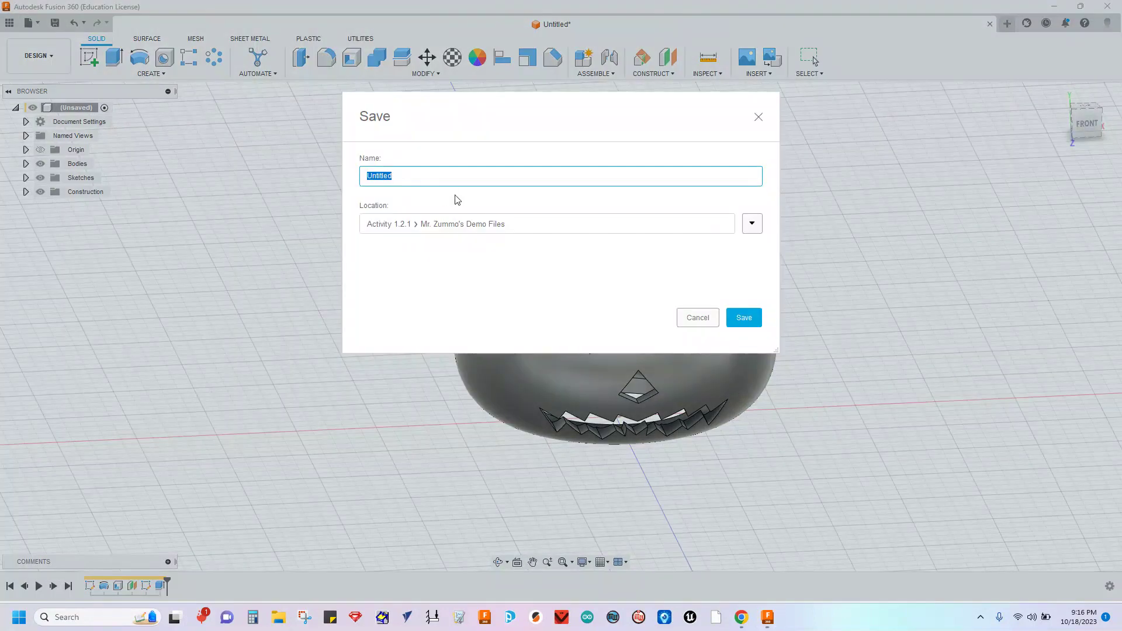
text(Mini Jack O Lantern _ Mr. Zummo)
click(751, 324)
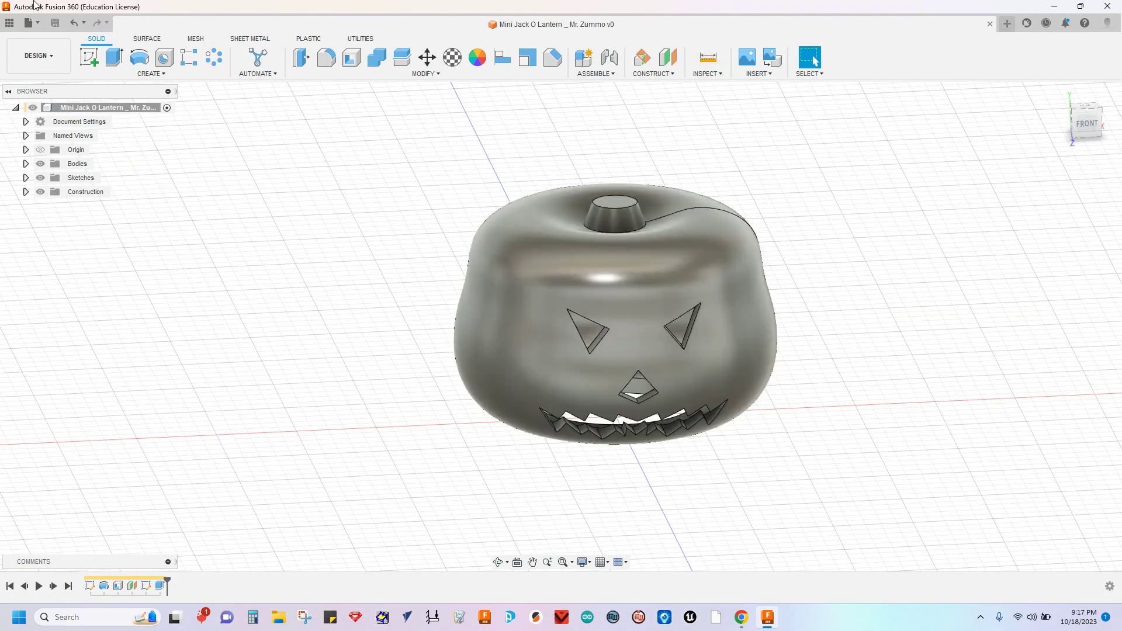
Export the design as an STL file (*.stl) to the Downloads folder.
click(34, 22)
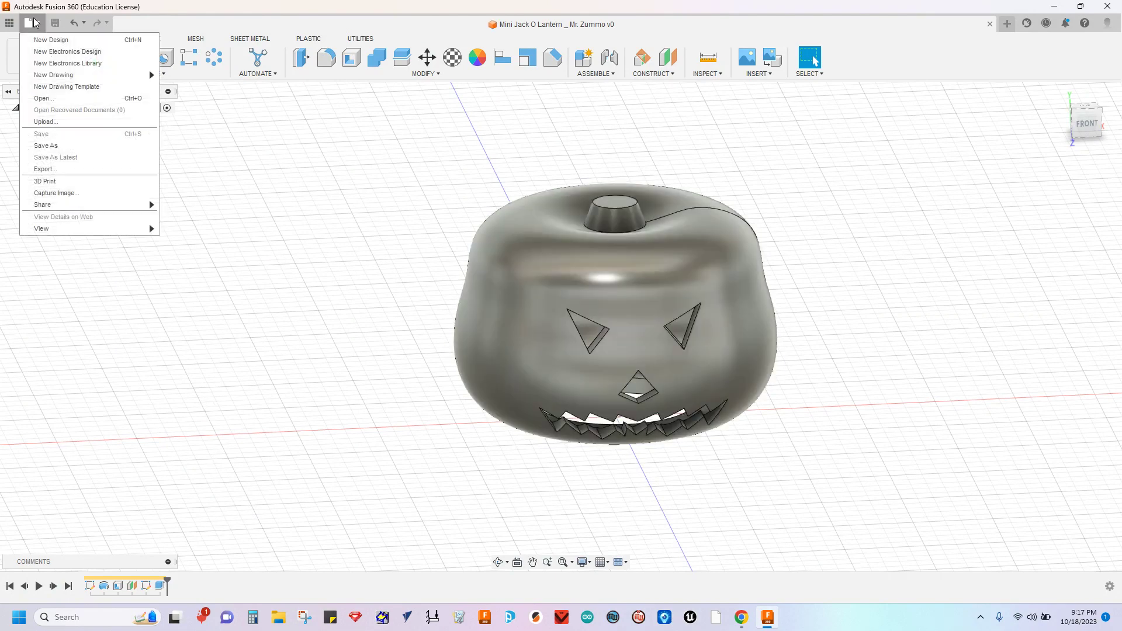
click(78, 170)
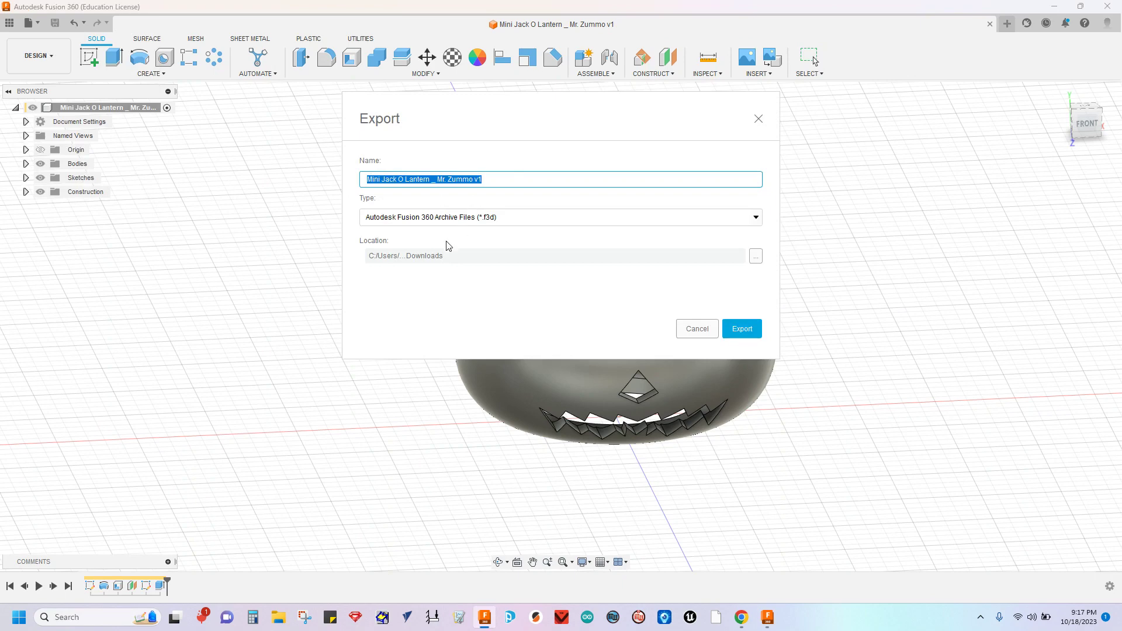
click(758, 218)
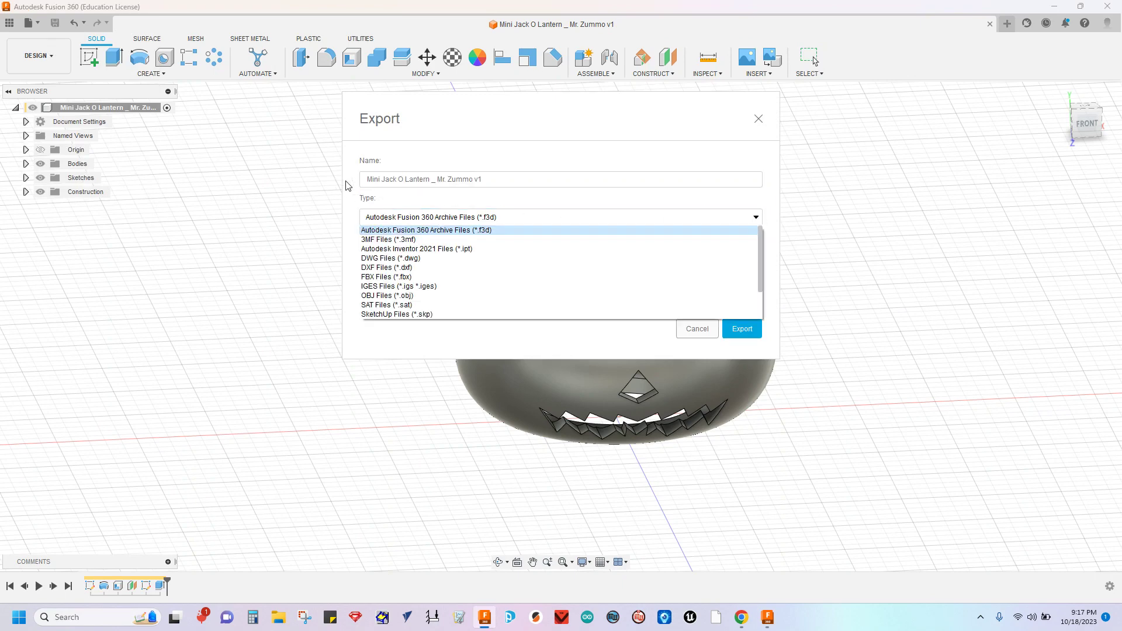
scroll(514, 283, down, 2)
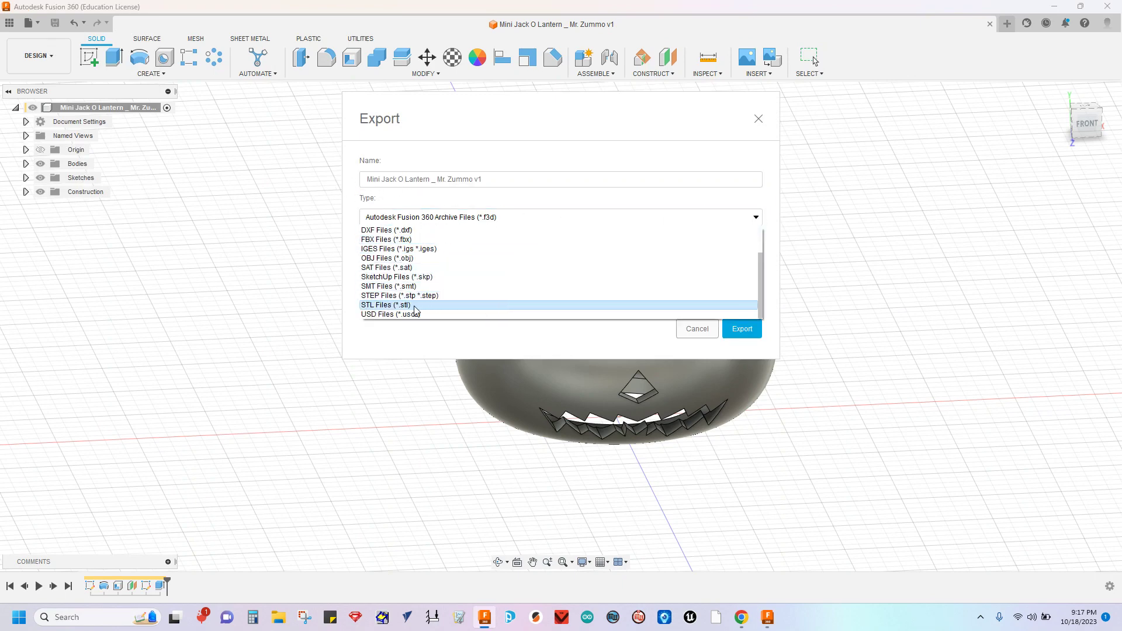
scroll(501, 308, up, 2)
scroll(501, 297, down, 2)
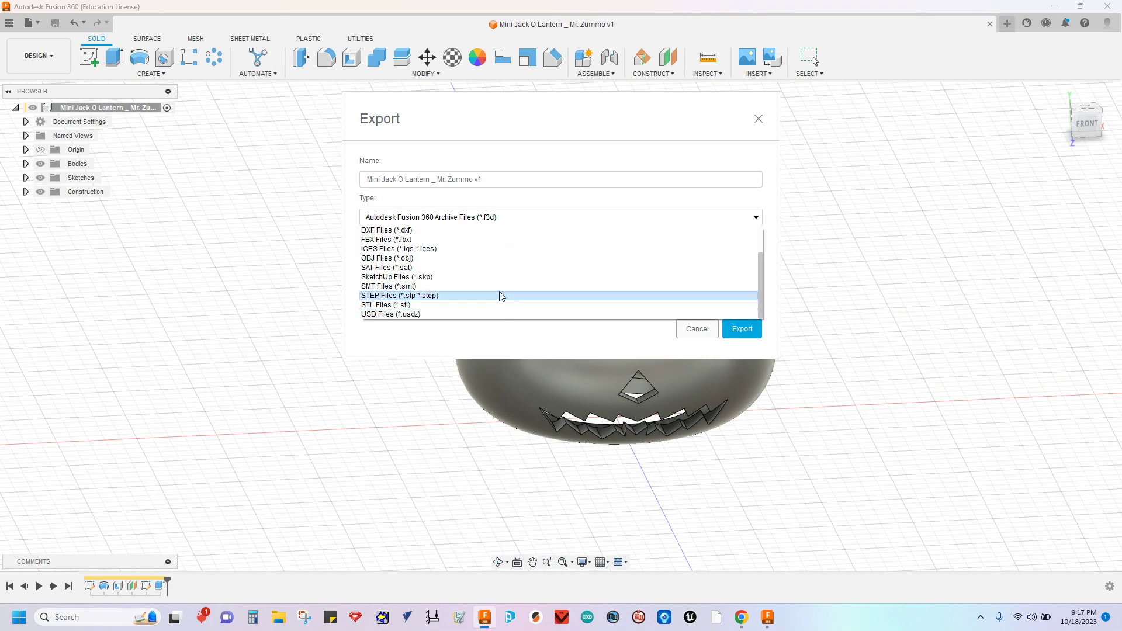
click(398, 305)
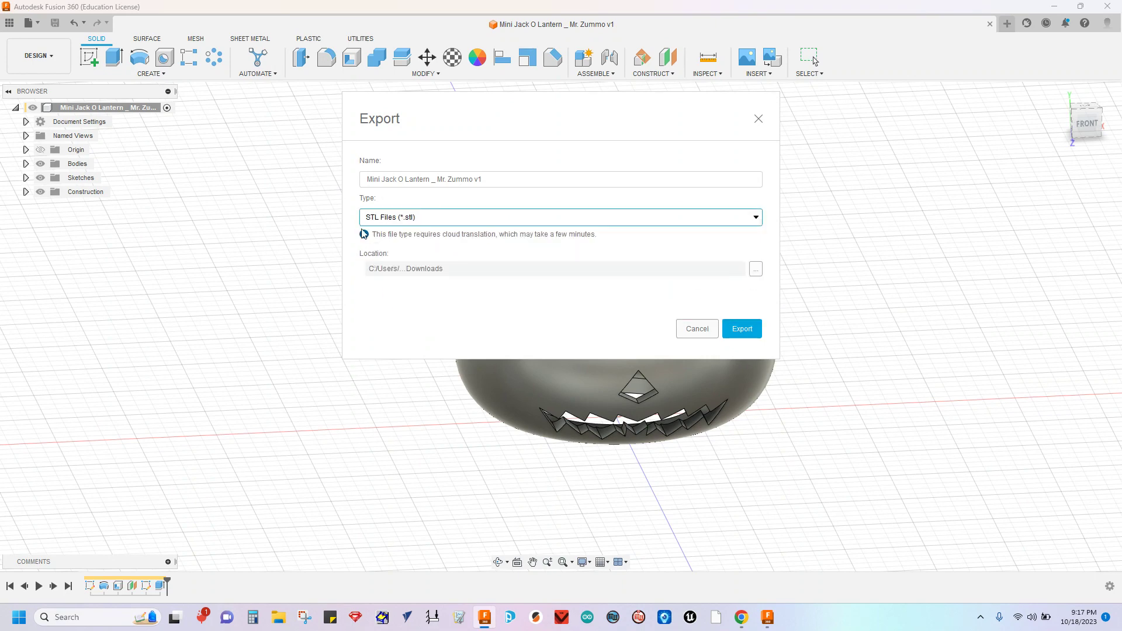
click(742, 331)
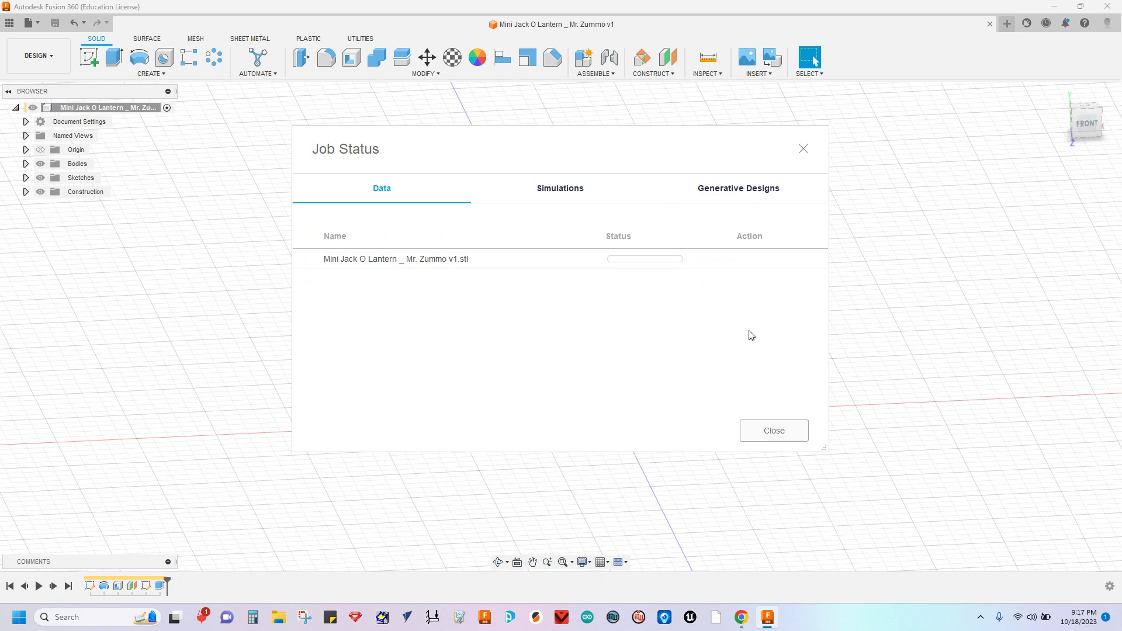
Close the export Job Status window and open Modify > Appearance.
click(804, 150)
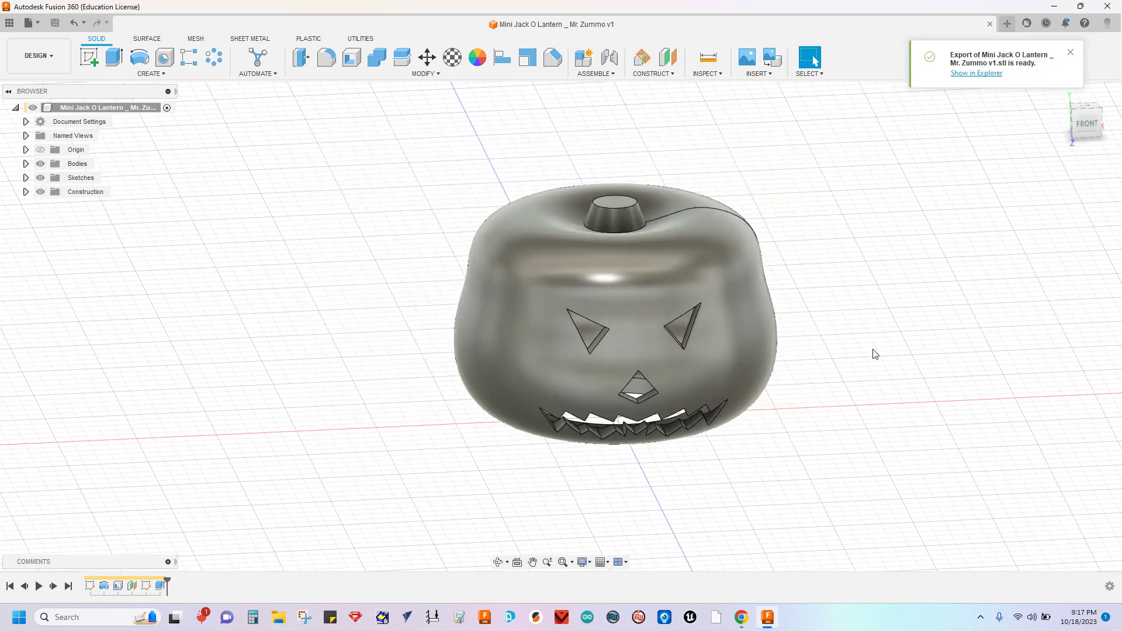
middle_drag(874, 354, 836, 316)
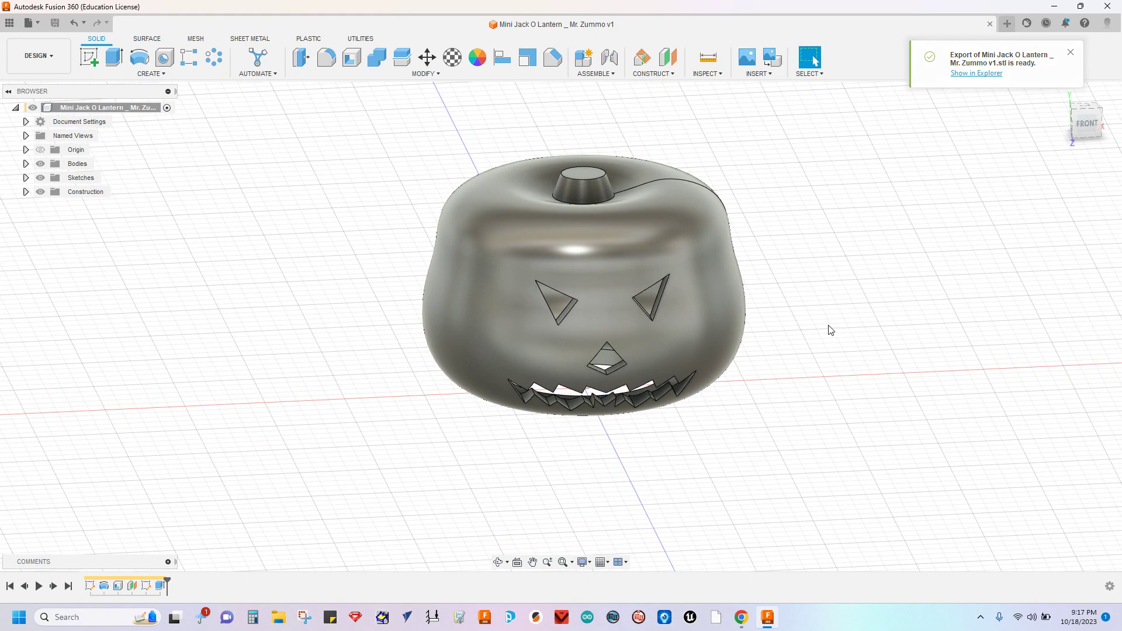
click(467, 75)
click(322, 313)
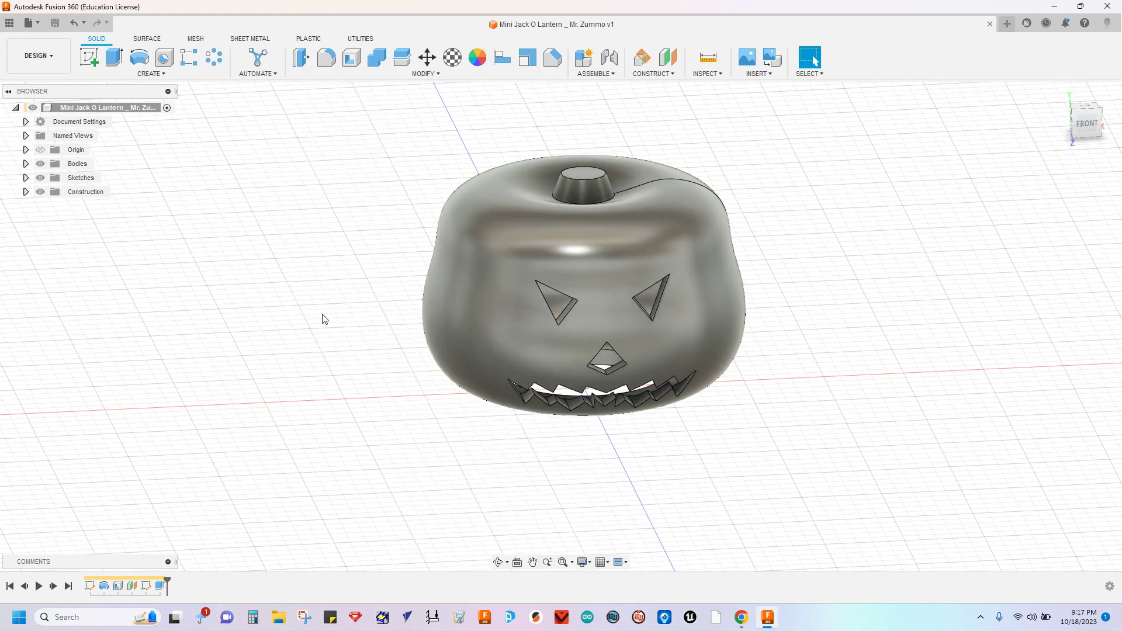
Search the appearance library for 'orange', then clear it and browse the downloadable materials.
middle_drag(797, 263, 746, 260)
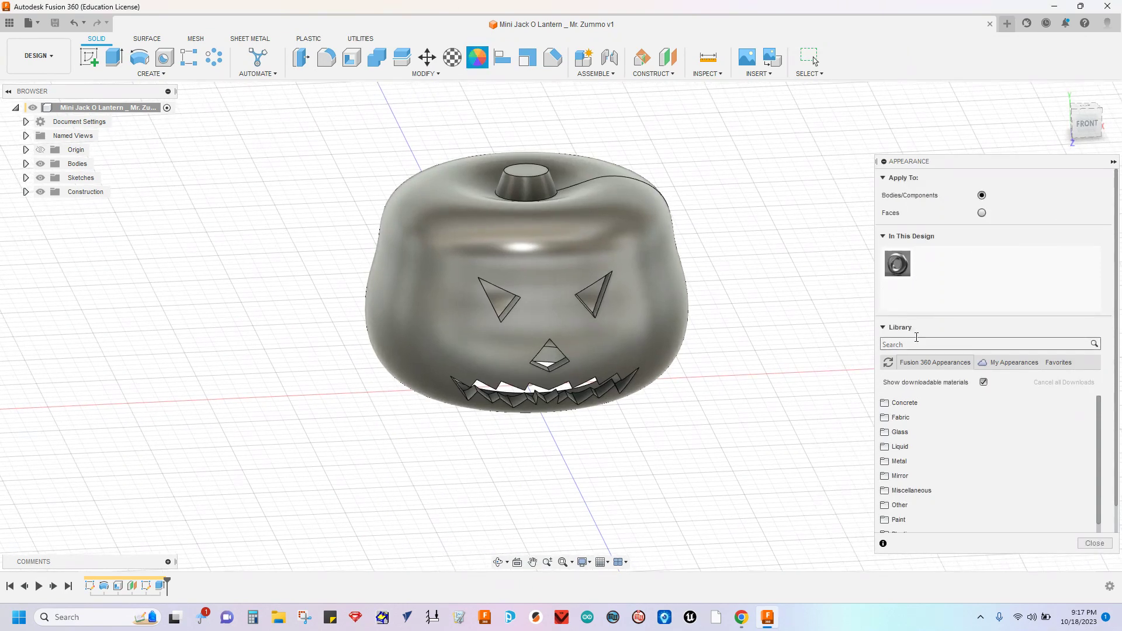
click(917, 344)
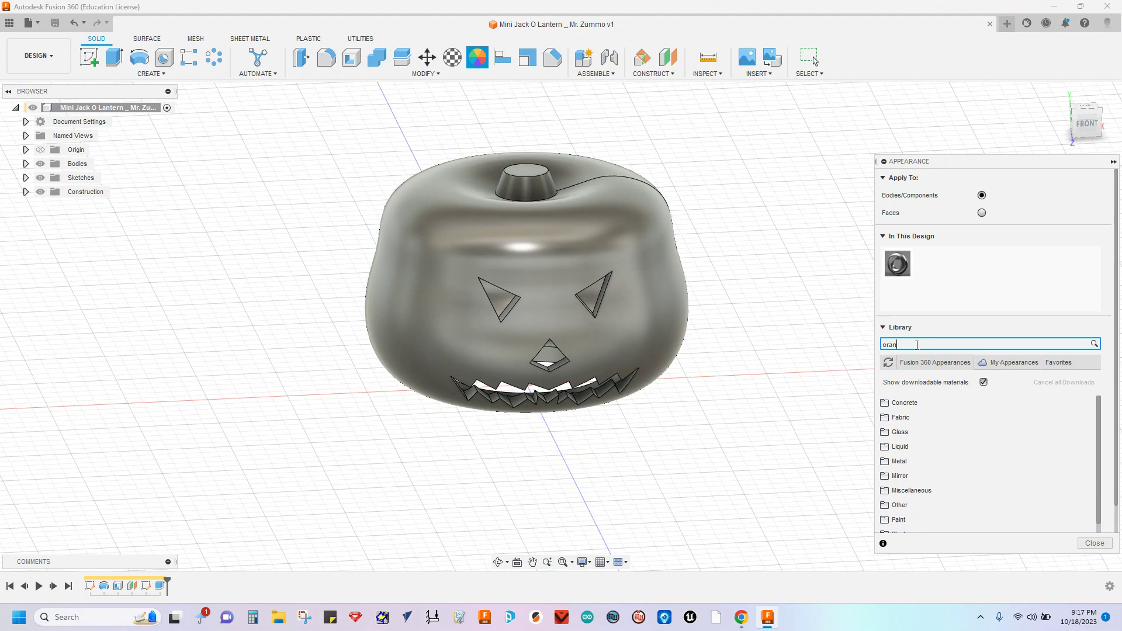
text(ge)
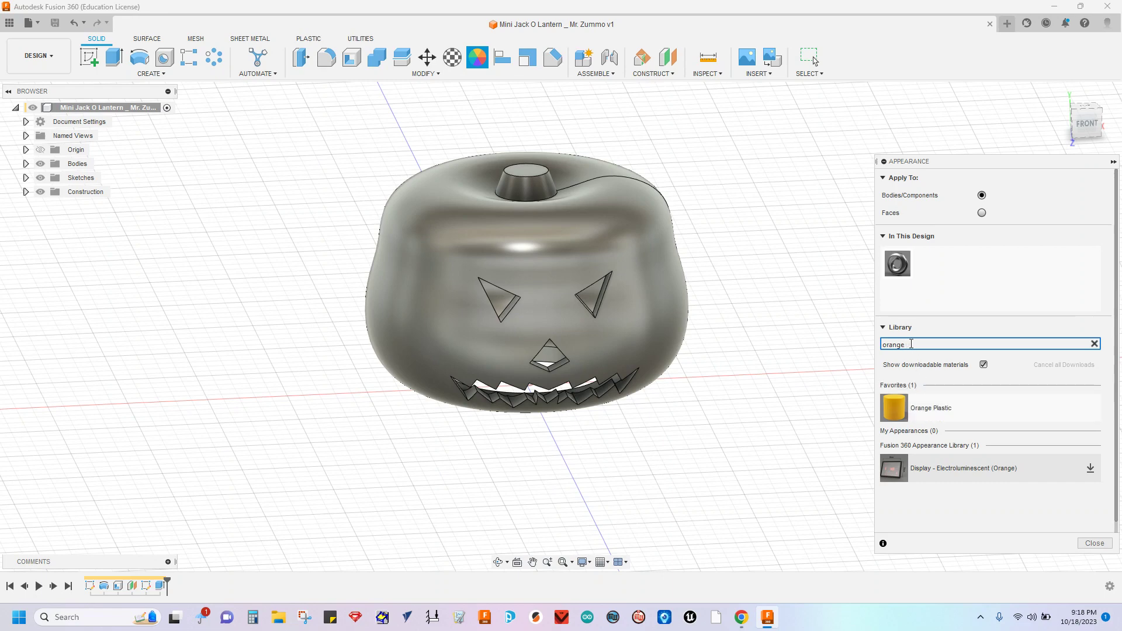
double_click(908, 343)
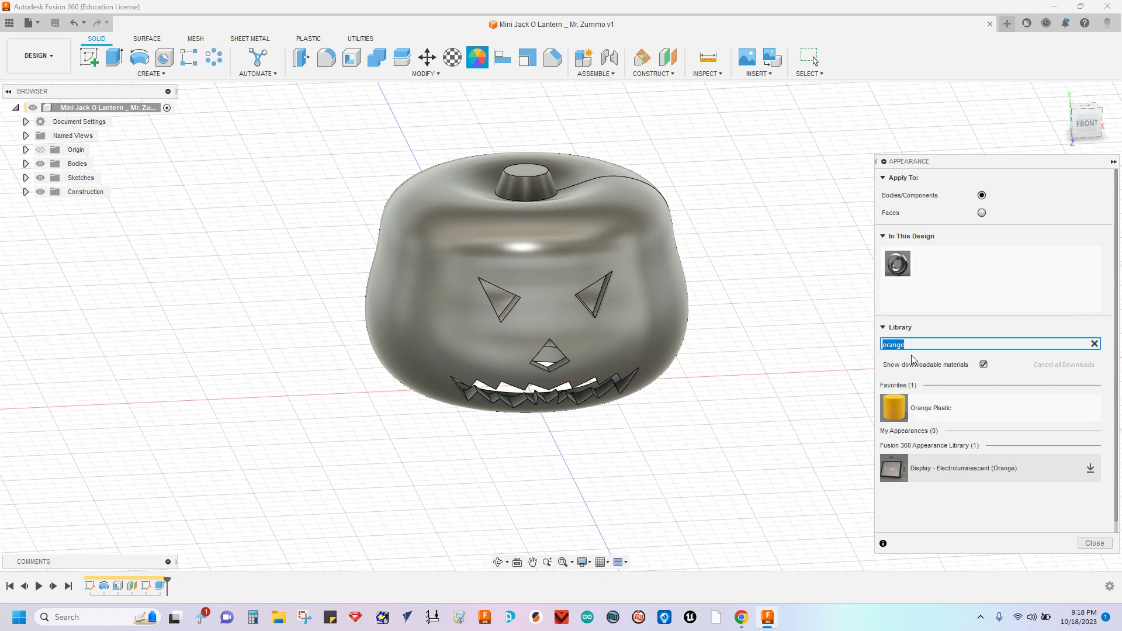
key(BackSpace)
click(983, 381)
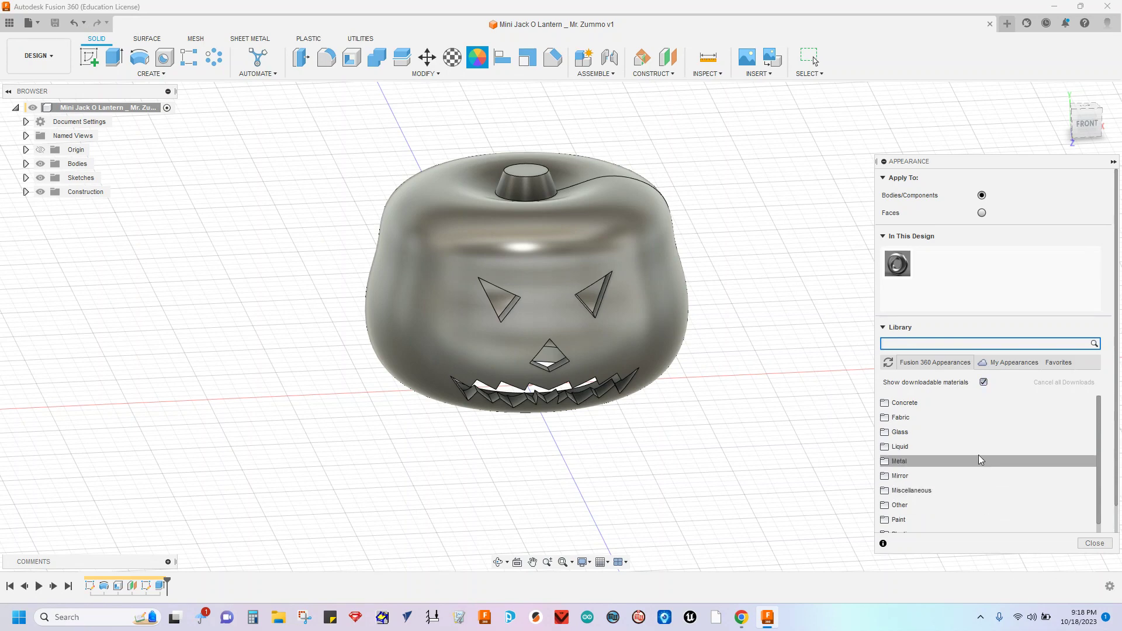
scroll(978, 454, down, 3)
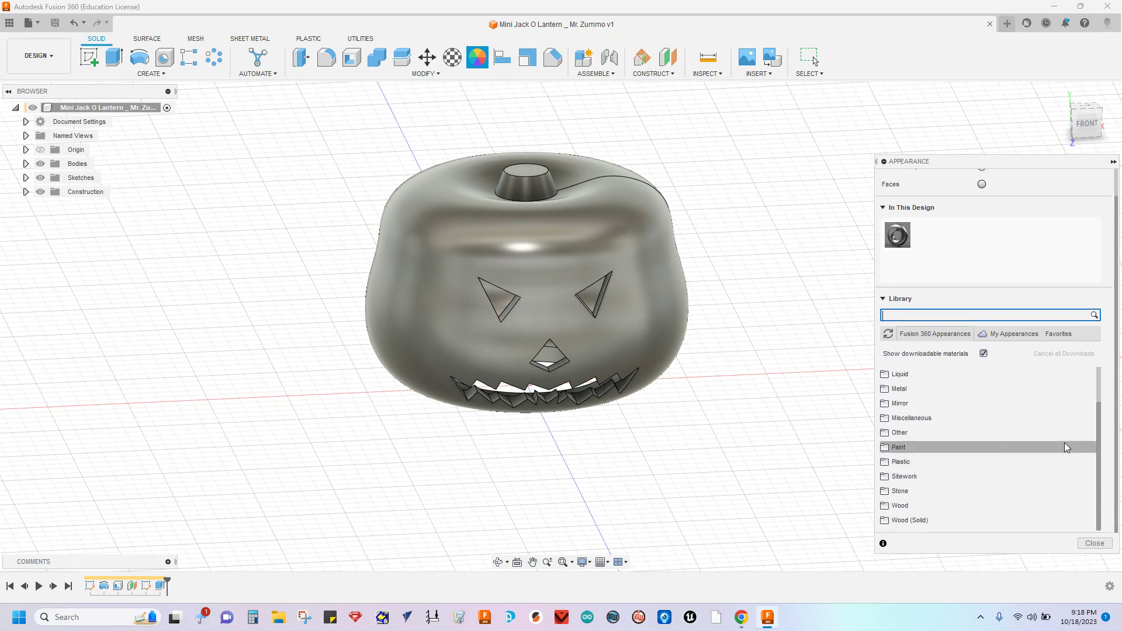
scroll(1072, 371, up, 1)
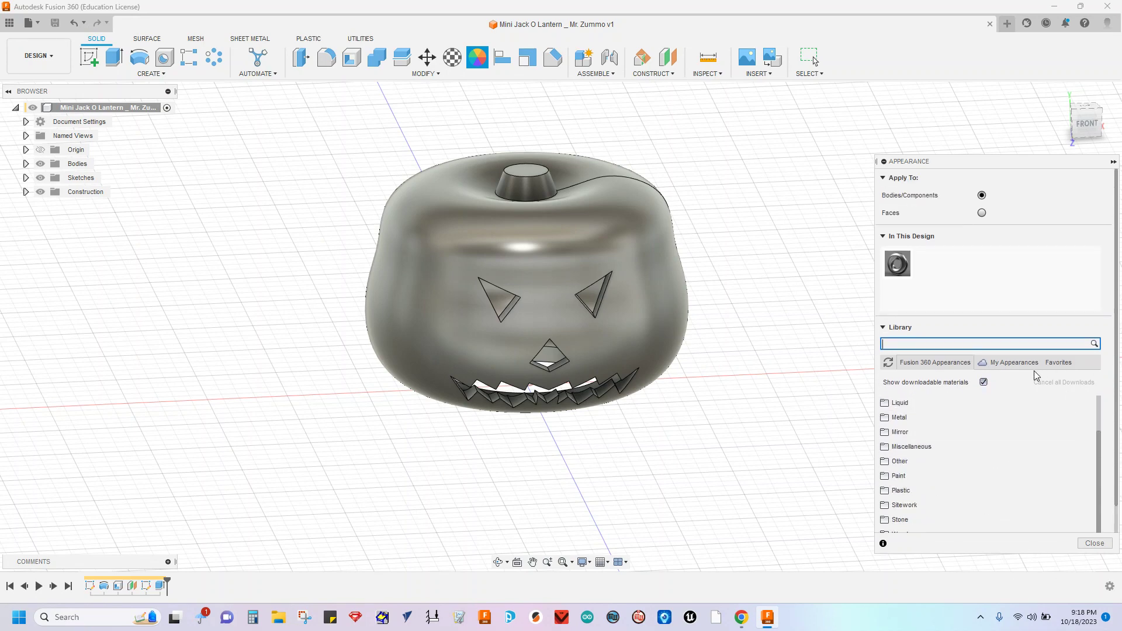
Switch from the Appearance dialog to the Material Browser and expand its Create Material options.
click(1094, 543)
click(425, 73)
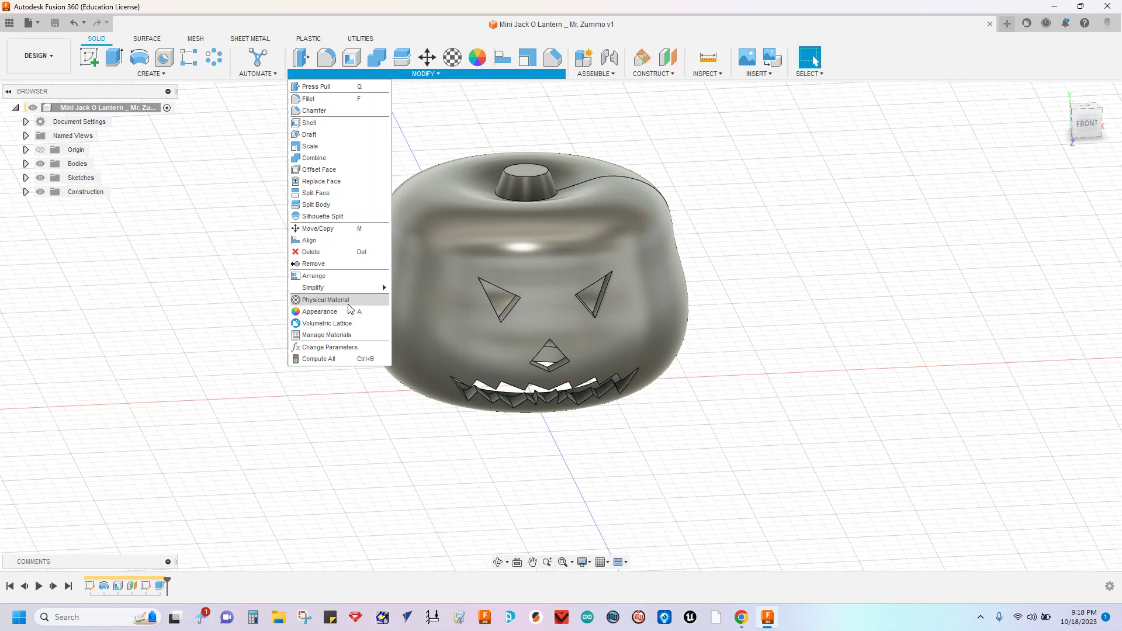
click(357, 338)
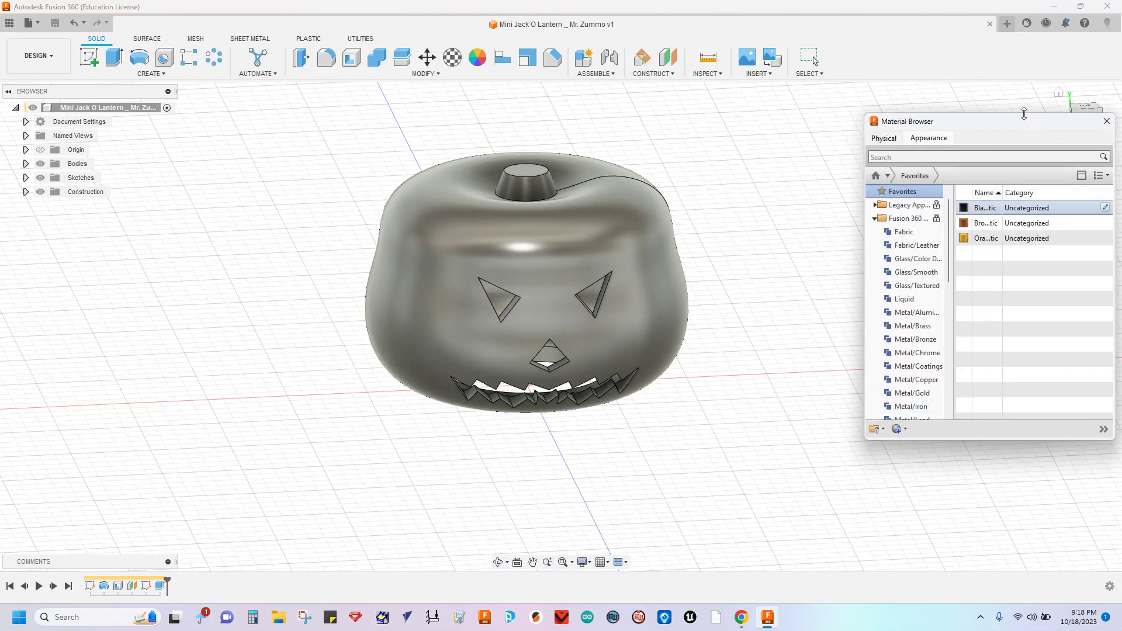
drag(1024, 123, 969, 115)
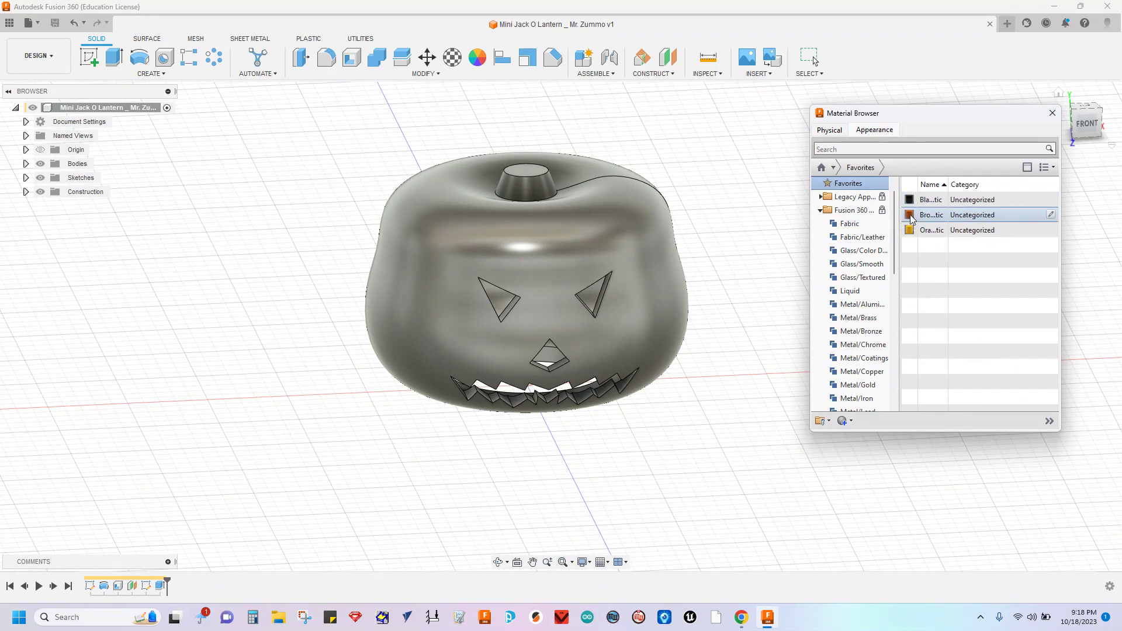
click(914, 232)
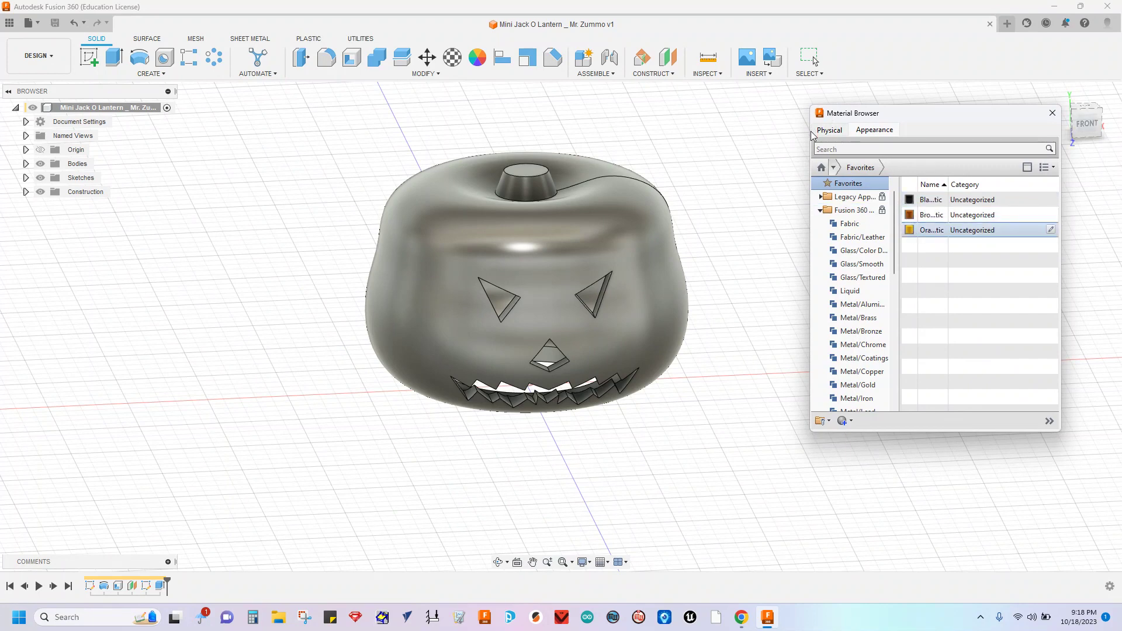
drag(809, 134, 701, 134)
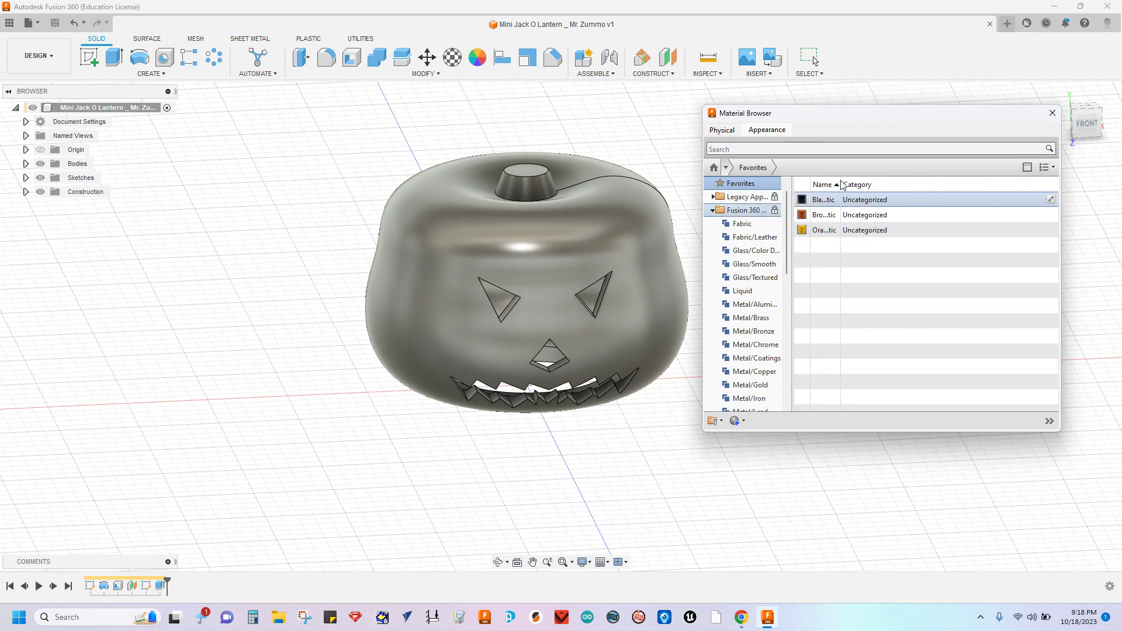
click(737, 424)
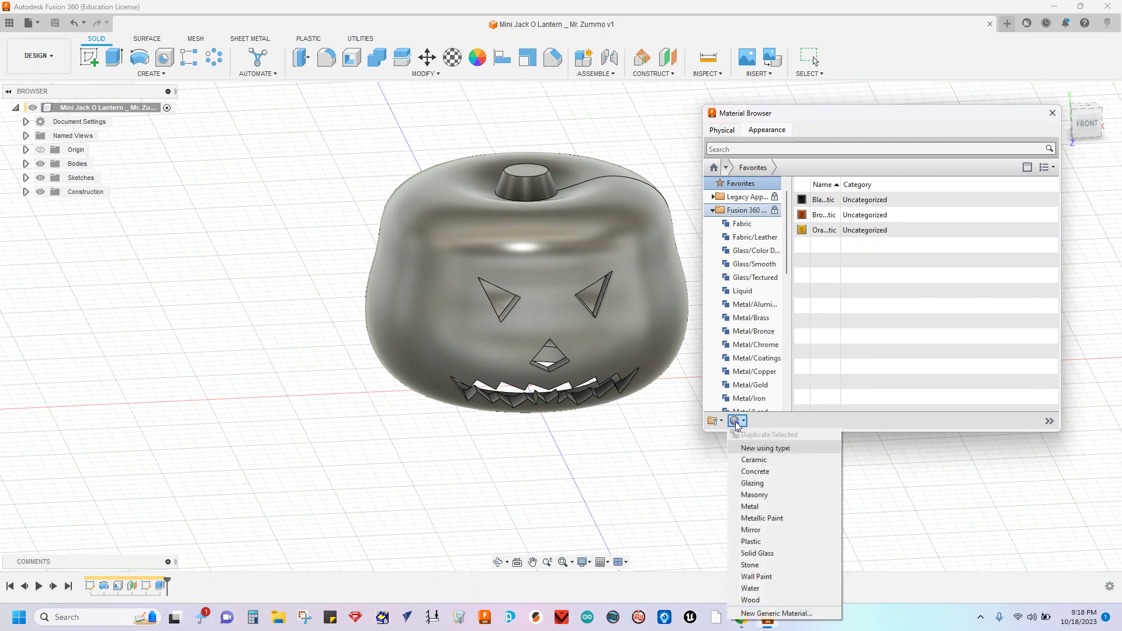
Create a new plastic-type appearance and rename it from Default Plastic to Green Plastic.
click(768, 544)
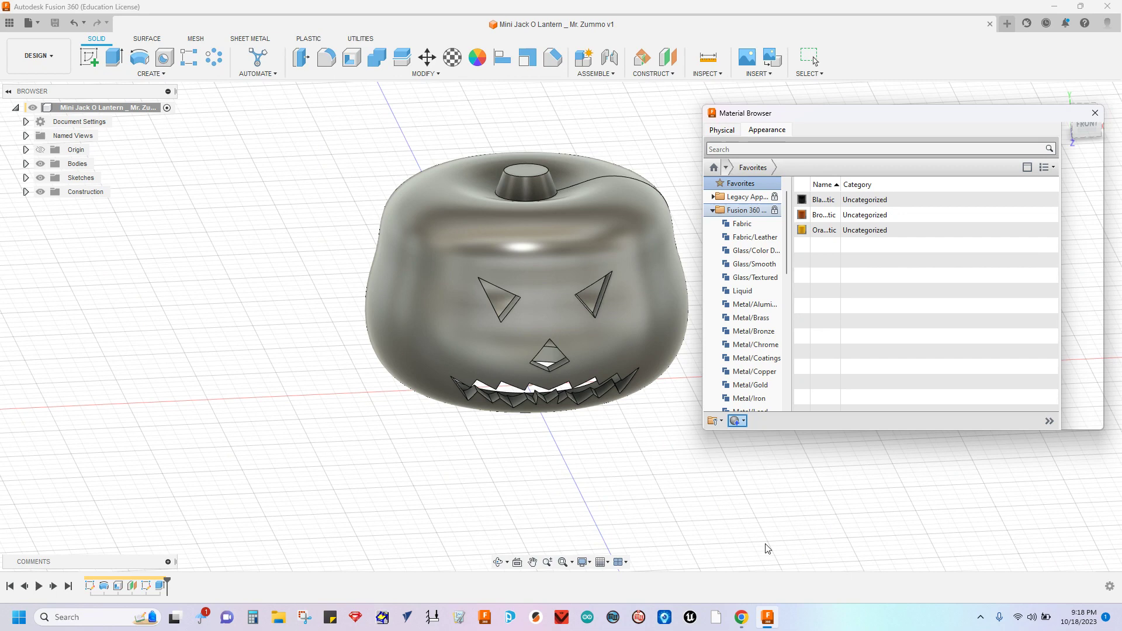
click(1007, 214)
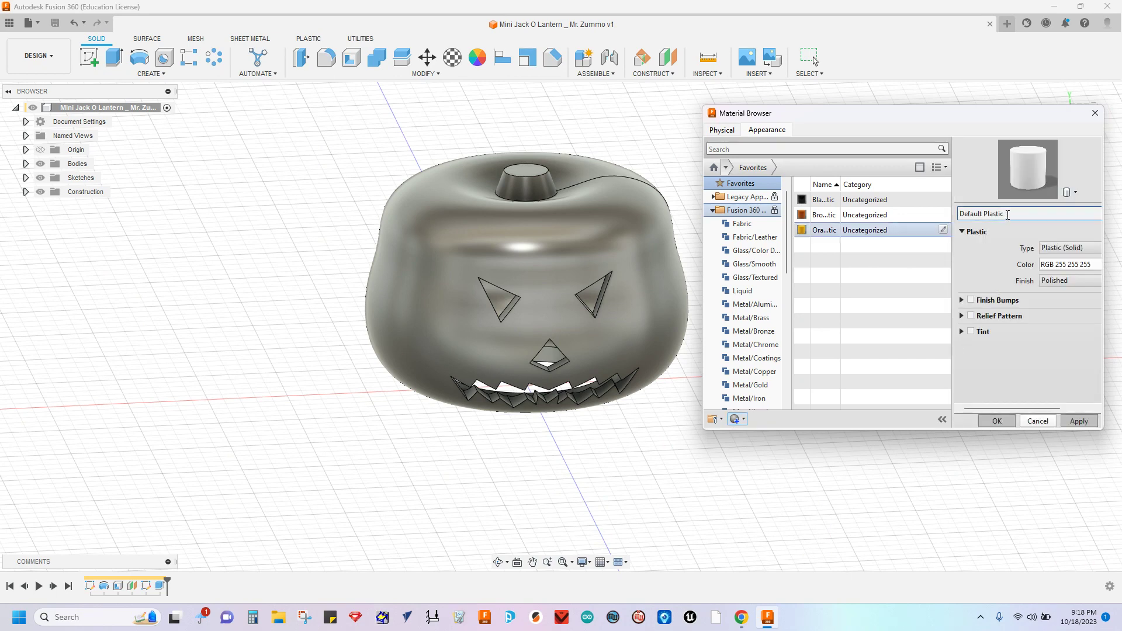
double_click(1010, 215)
click(987, 217)
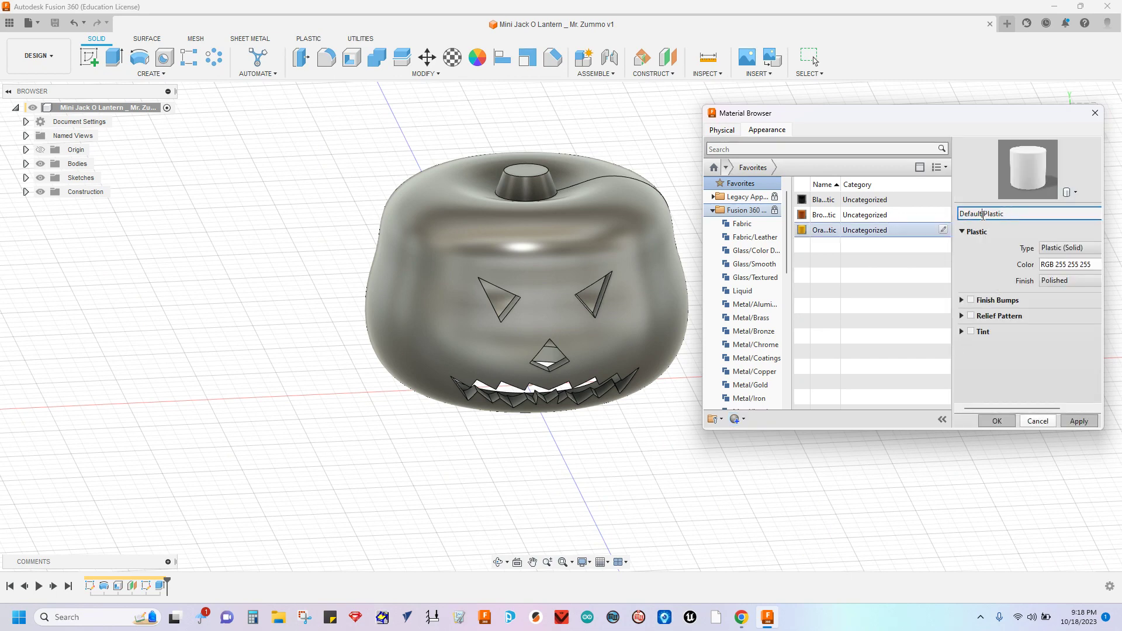
double_click(982, 215)
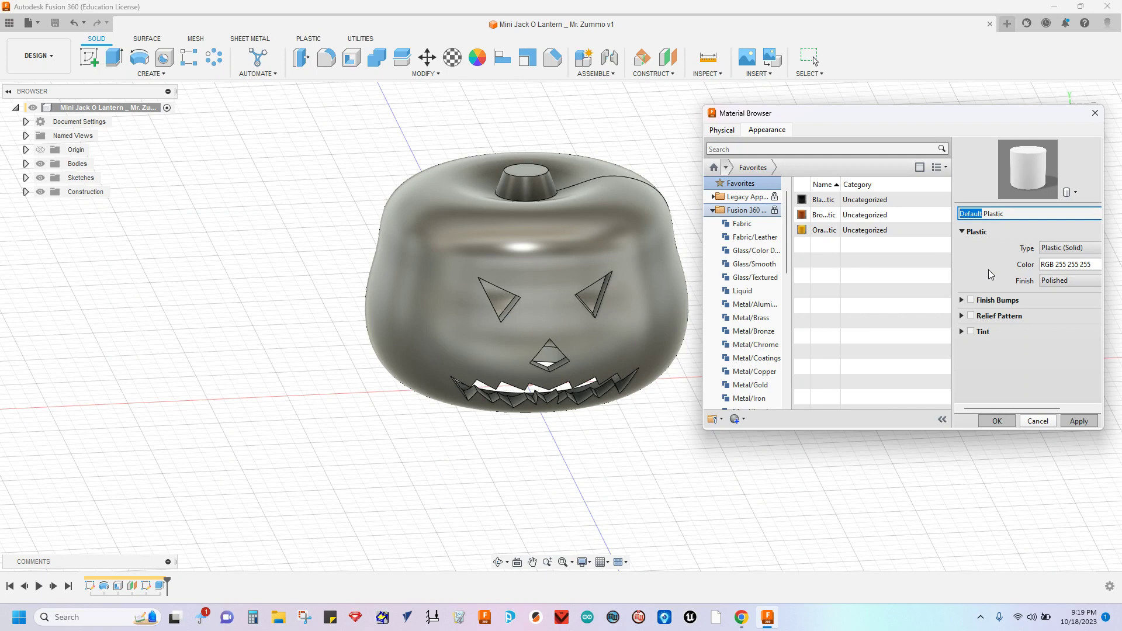
text(Green)
Keep the type as Plastic (Solid) and bring up the colour picker.
drag(966, 114, 923, 108)
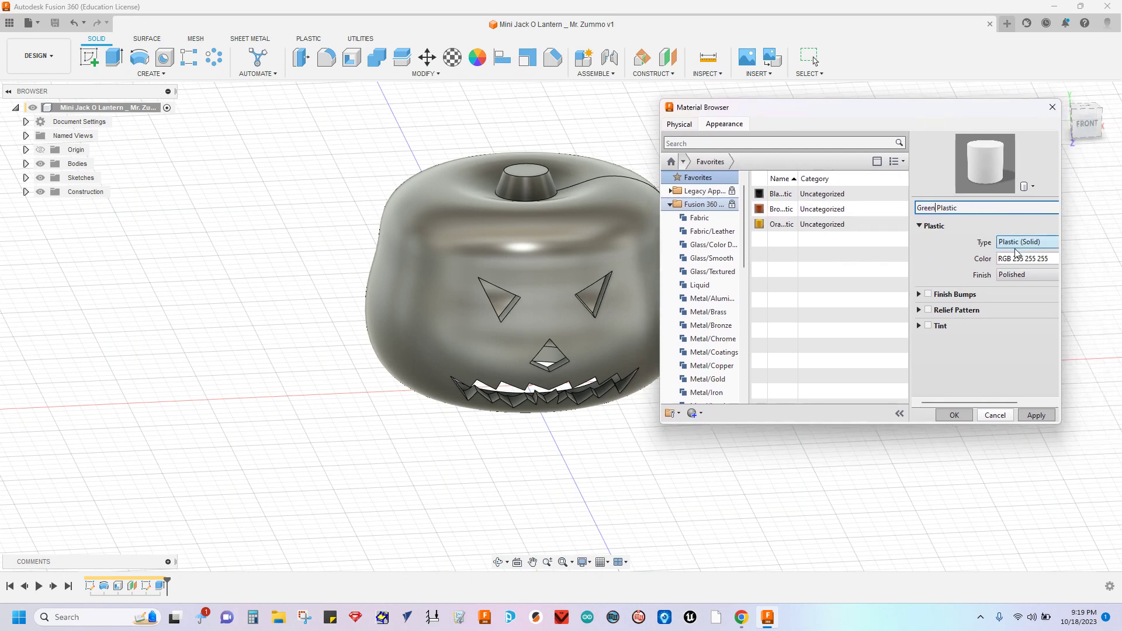
click(1022, 241)
click(948, 260)
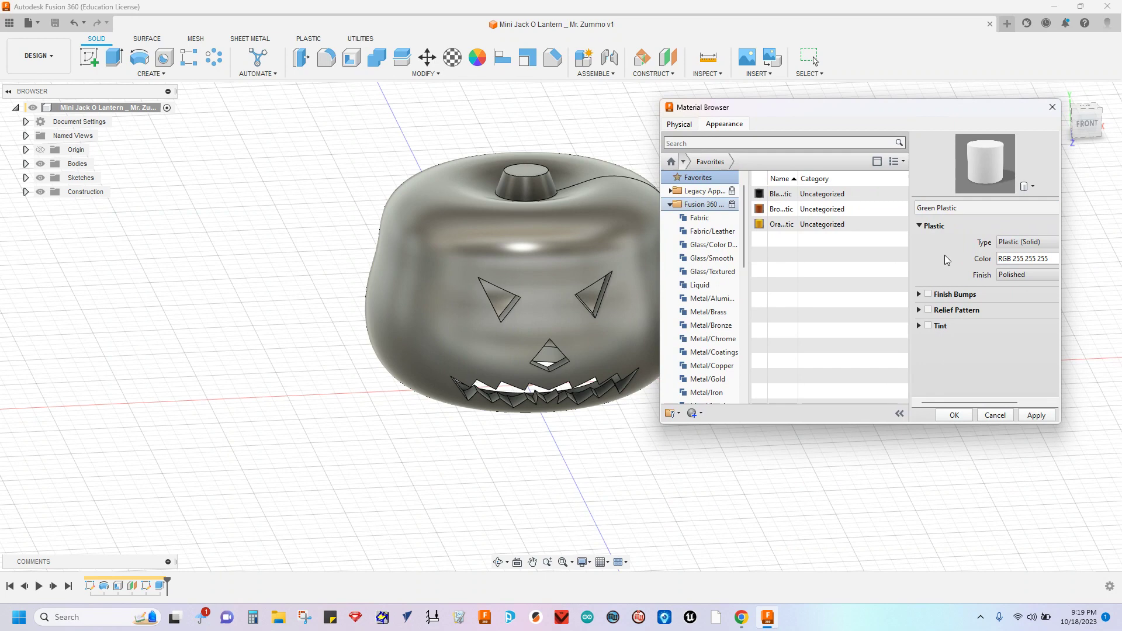
click(1005, 260)
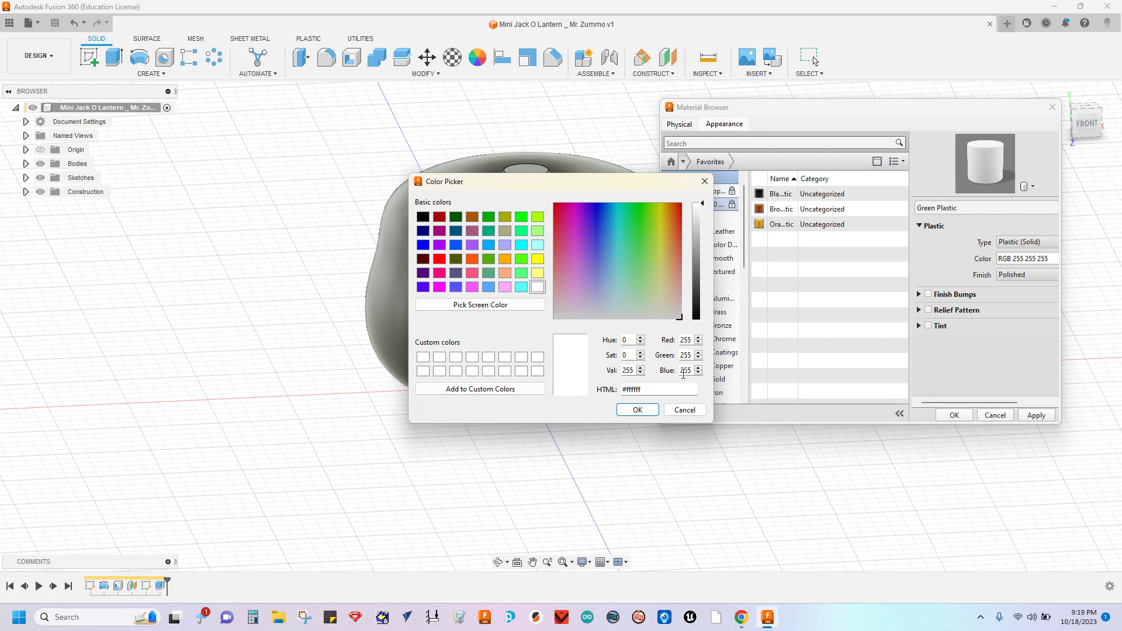
Set Green Plastic's colour to RGB 0 170 0 and apply it to the favourites.
click(489, 261)
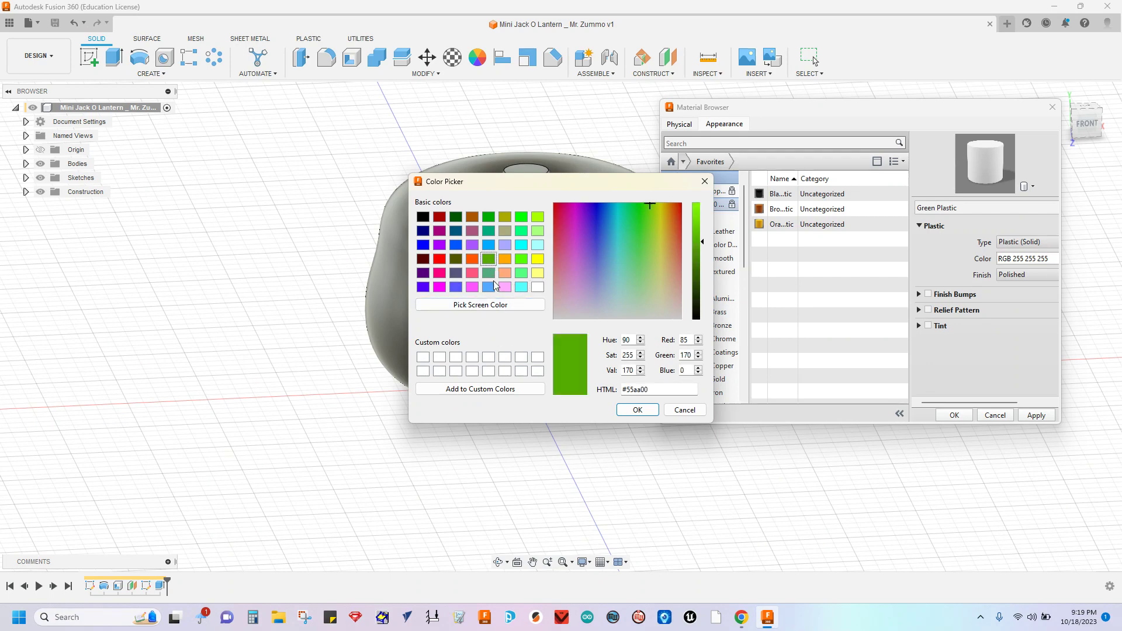
click(488, 217)
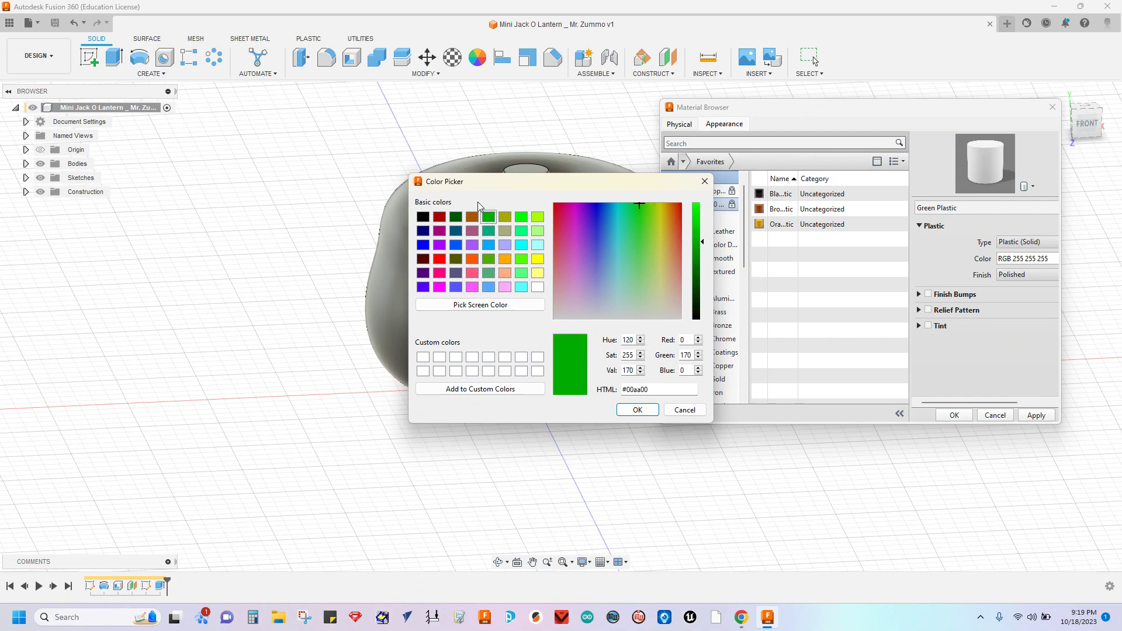
click(625, 409)
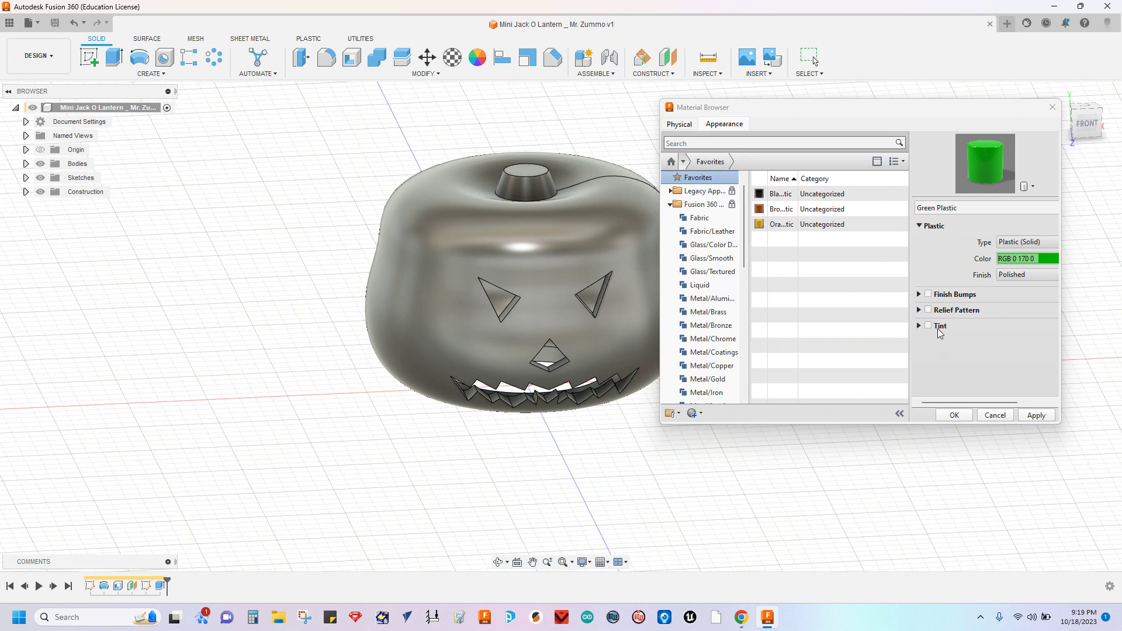
click(1031, 417)
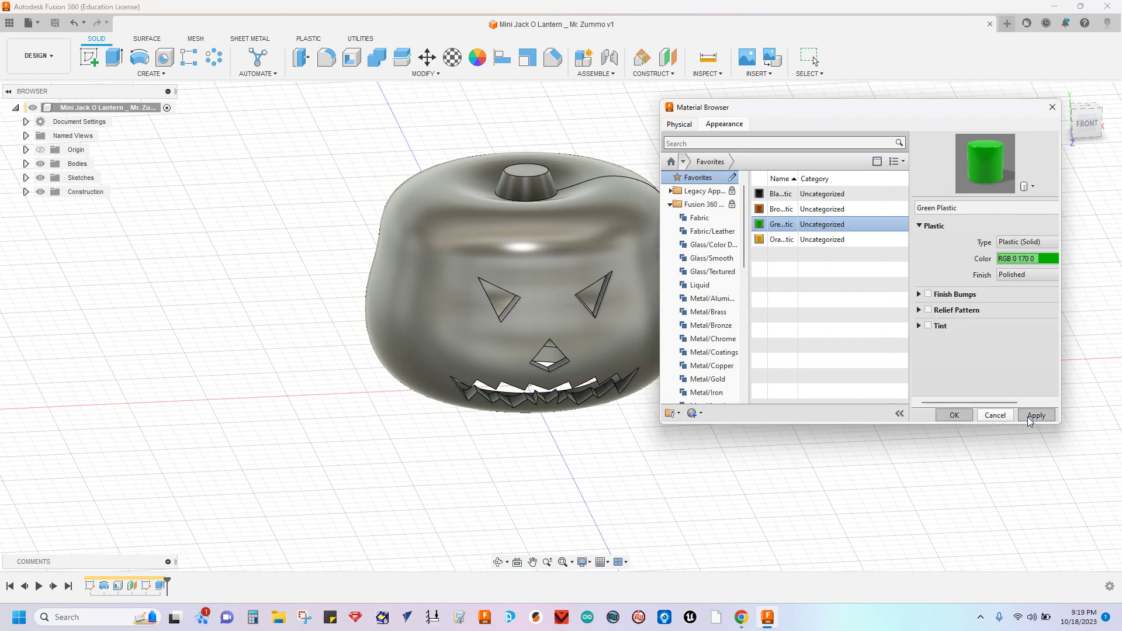
click(989, 416)
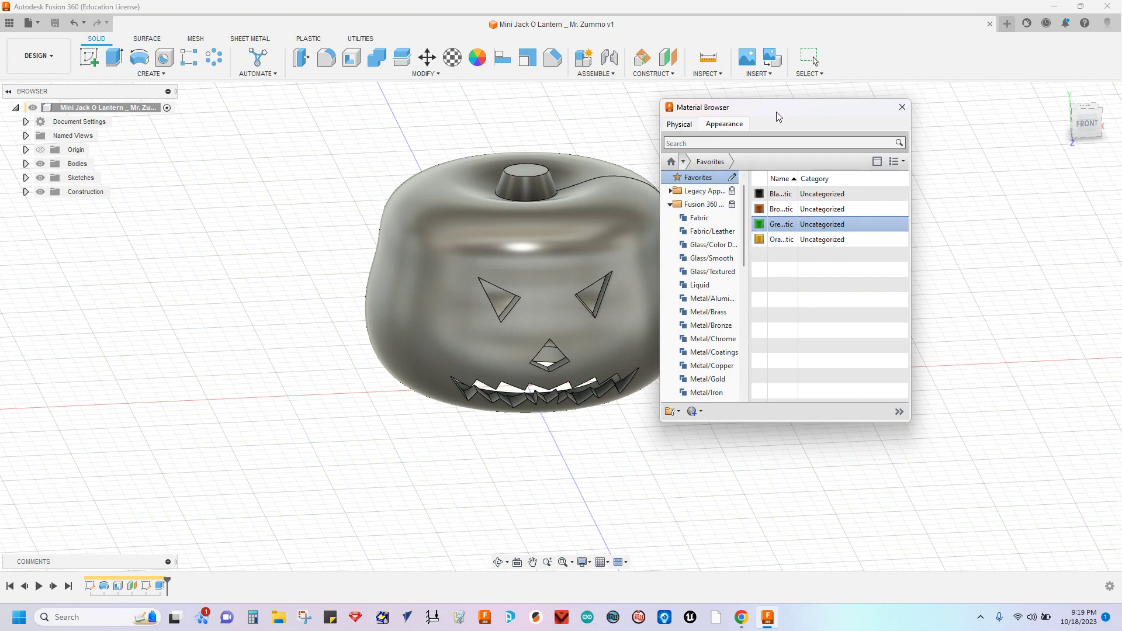
Drag Orange Plastic from an 'orange' search onto the pumpkin body, then set Apply To: Faces.
click(901, 108)
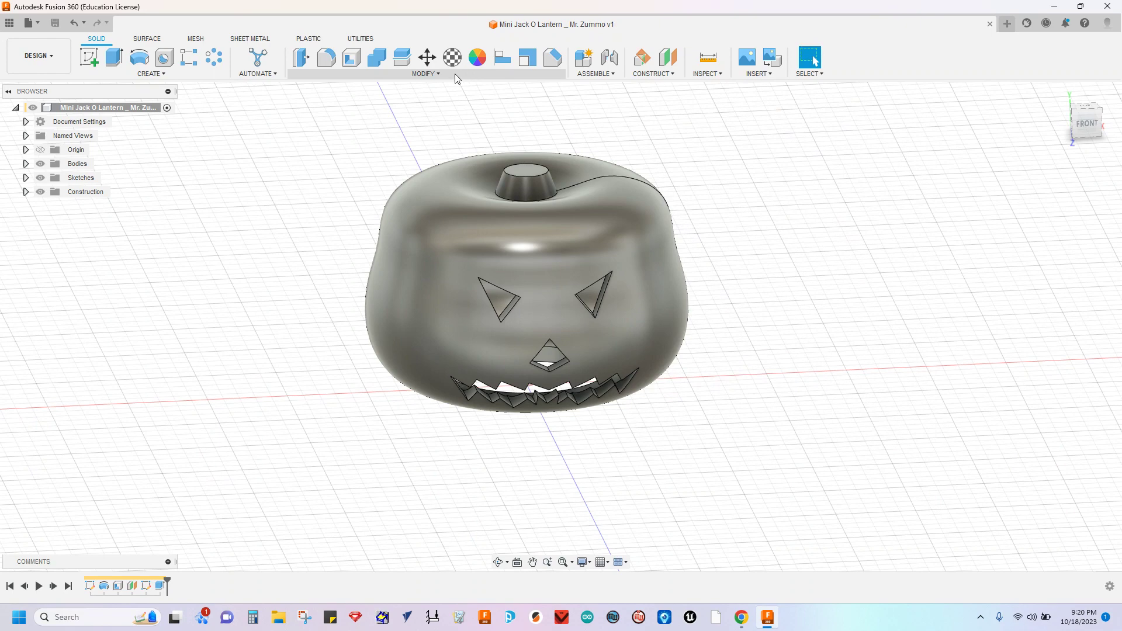
click(477, 60)
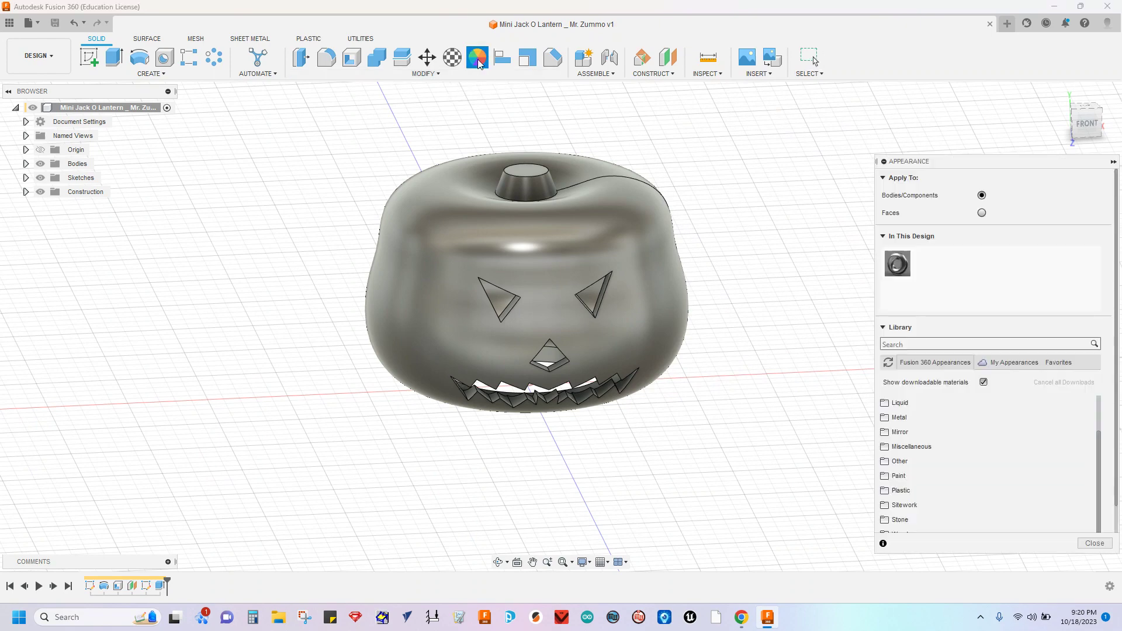
click(916, 346)
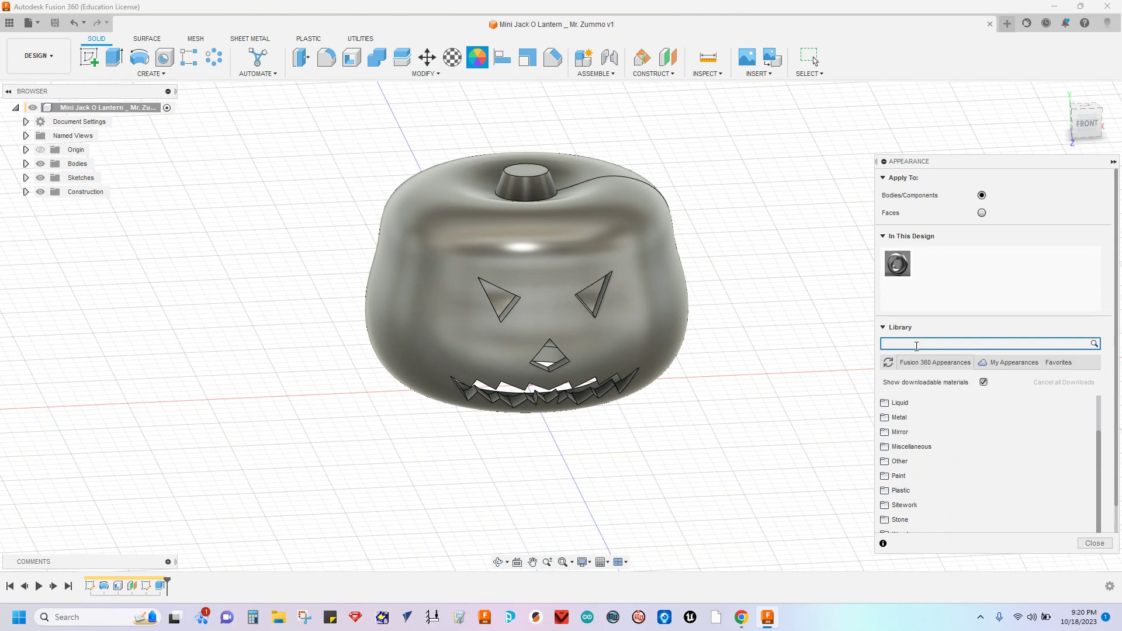
key(Return)
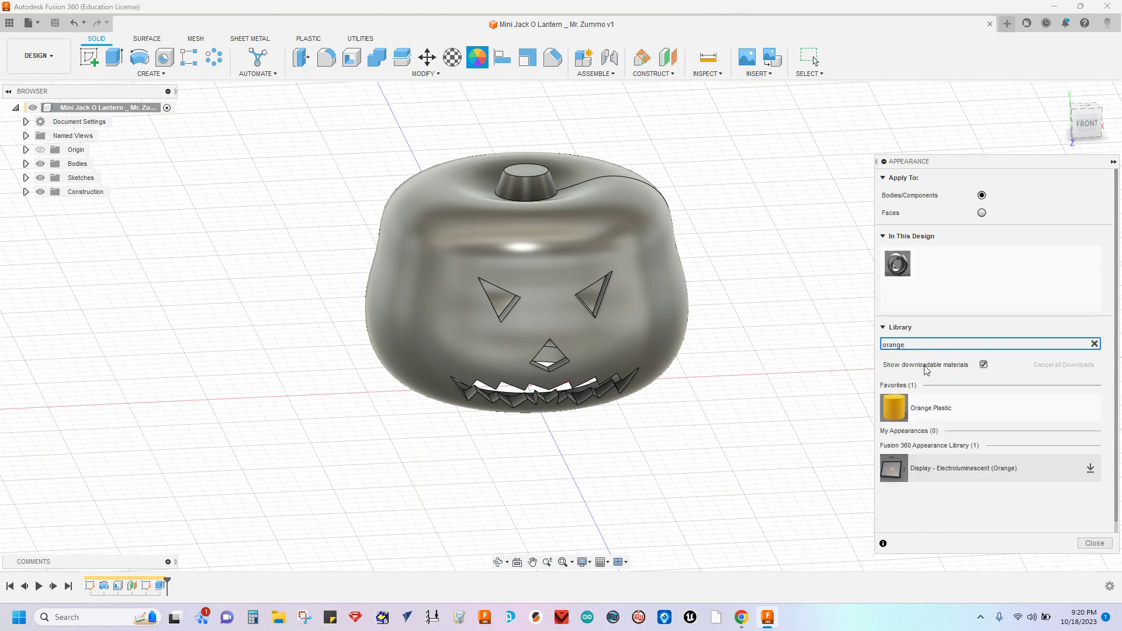
drag(894, 408, 615, 224)
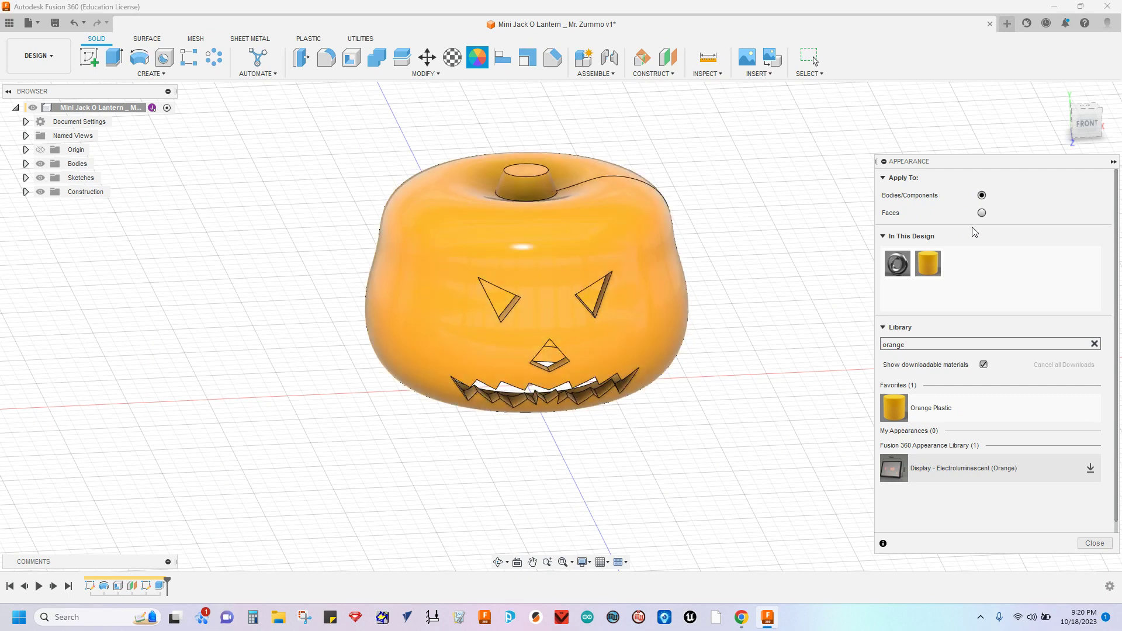
click(981, 212)
Apply Black Plastic to the carved eye and nose faces.
drag(915, 346, 868, 354)
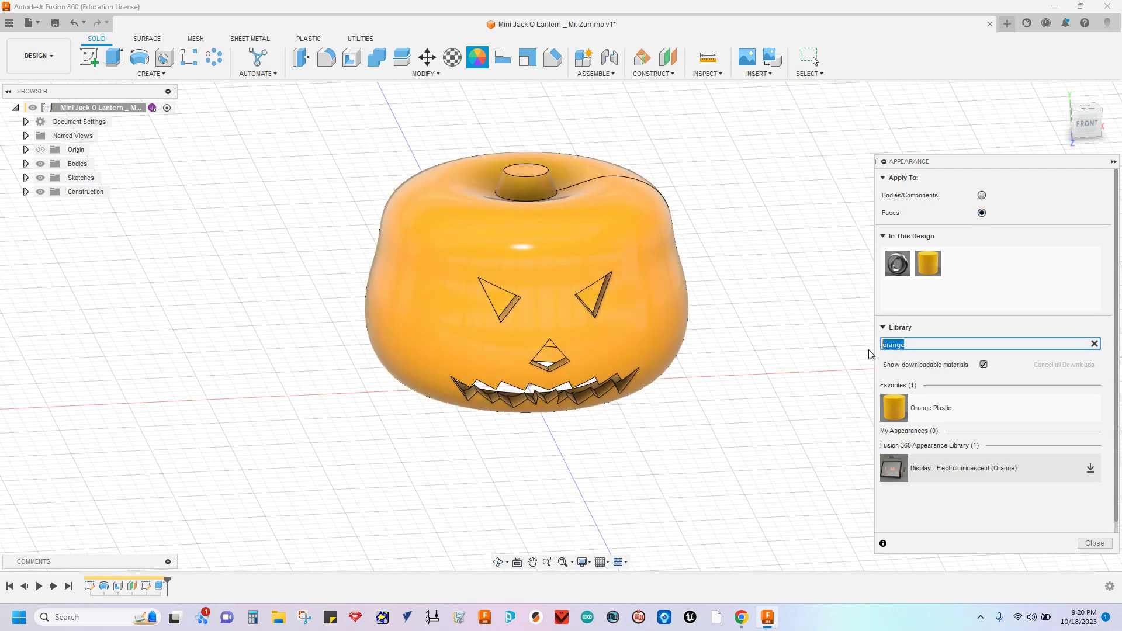
key(BackSpace)
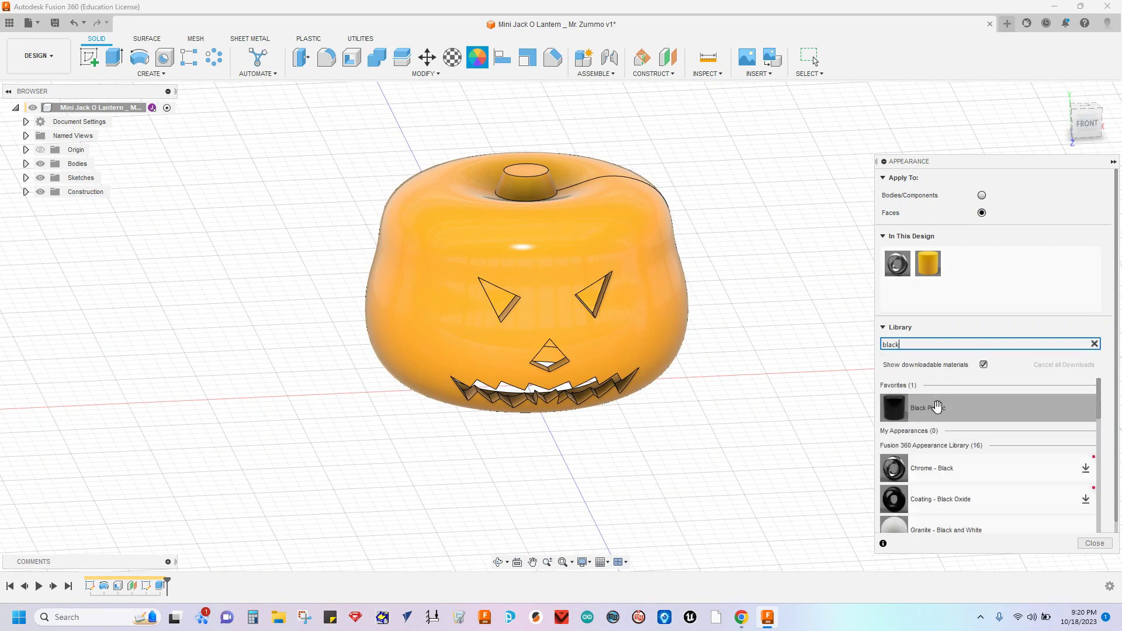
drag(934, 407, 588, 295)
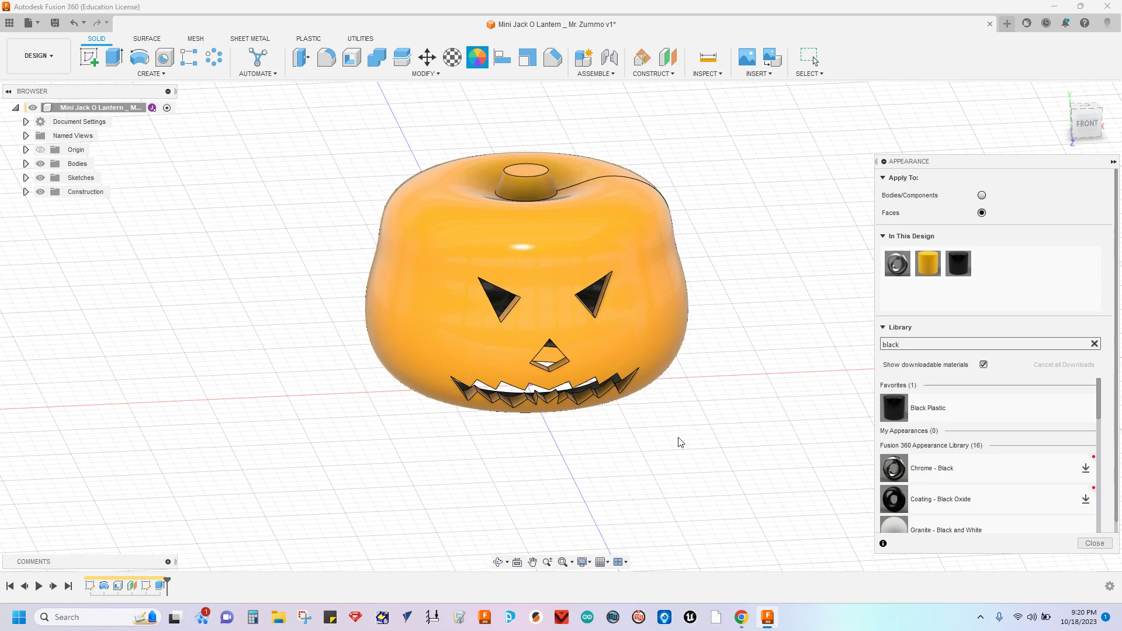
shift+middle_drag(684, 442, 625, 431)
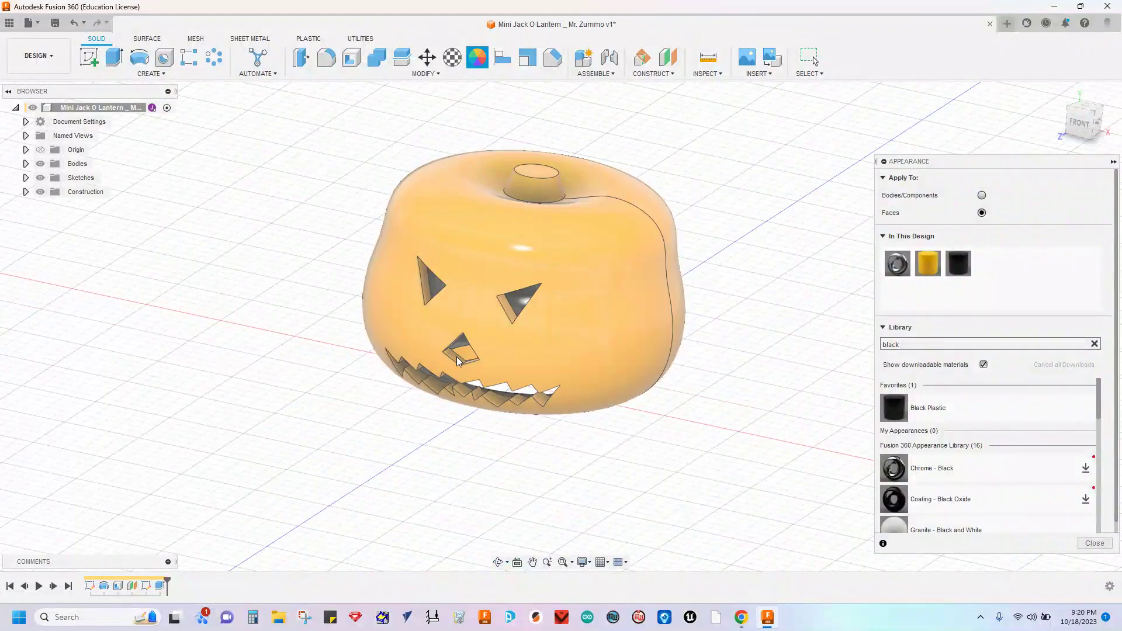
mouse_move(744, 306)
shift+middle_down()
mouse_move(759, 295)
mouse_move(765, 304)
shift+middle_up()
Search 'brown' and apply Brown Plastic to the stem's top and side faces.
double_click(913, 345)
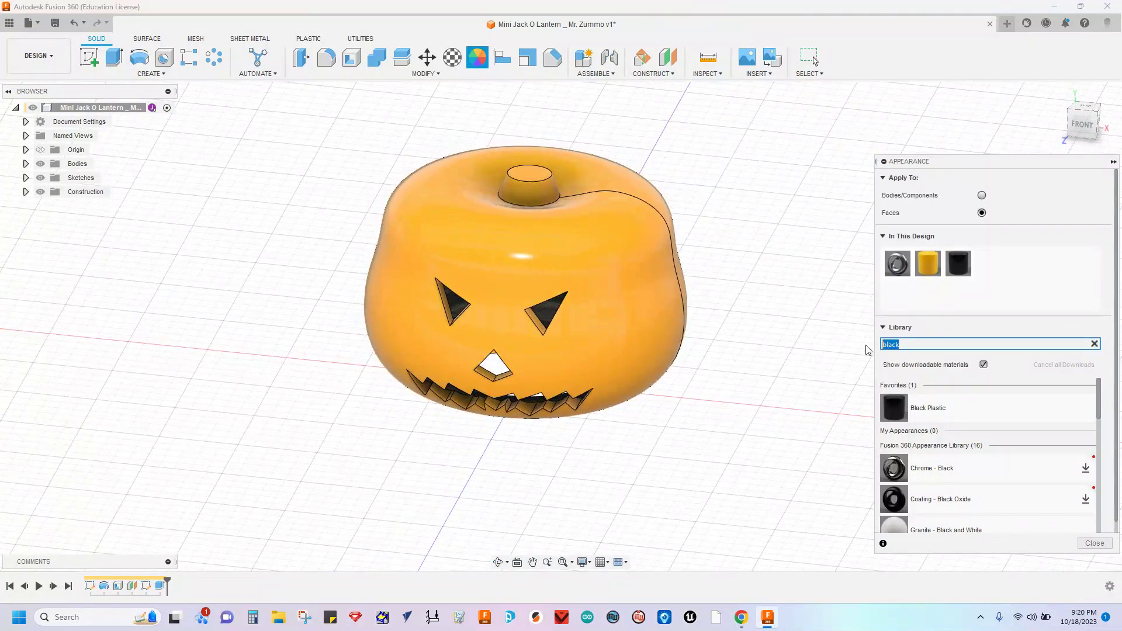
text(brown)
drag(941, 408, 523, 171)
drag(916, 394, 536, 193)
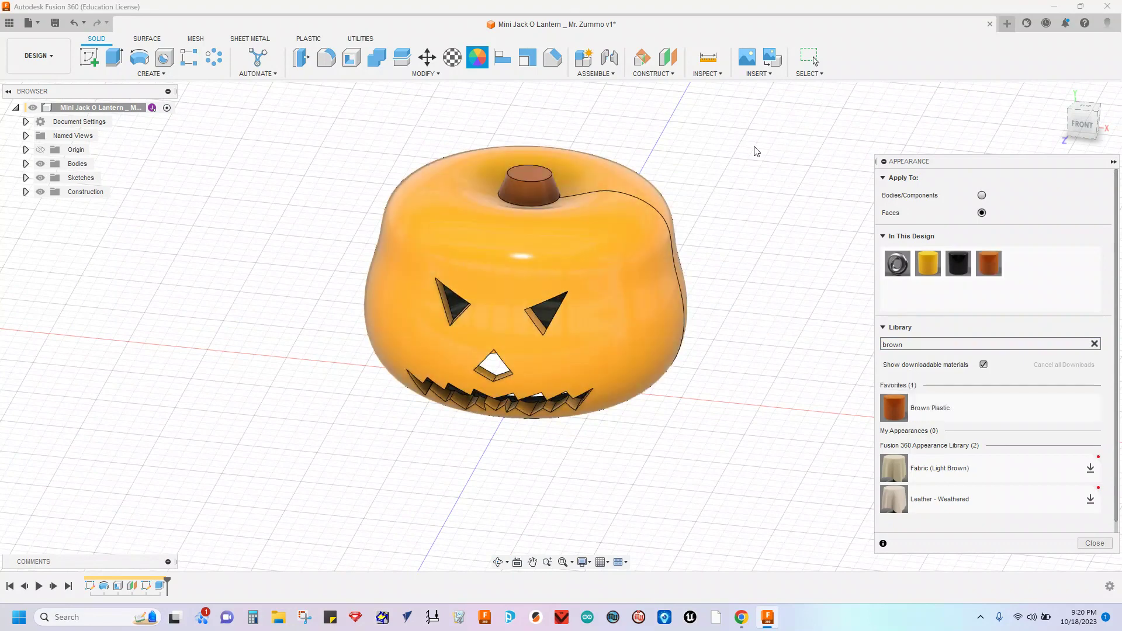
middle_drag(752, 148, 764, 195)
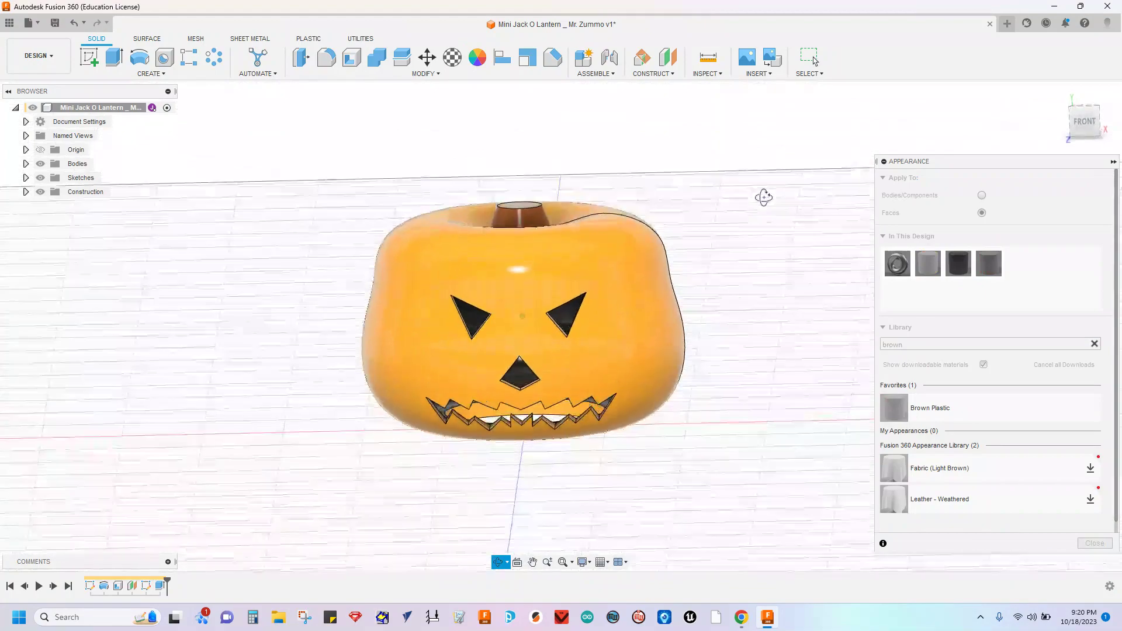
click(1113, 161)
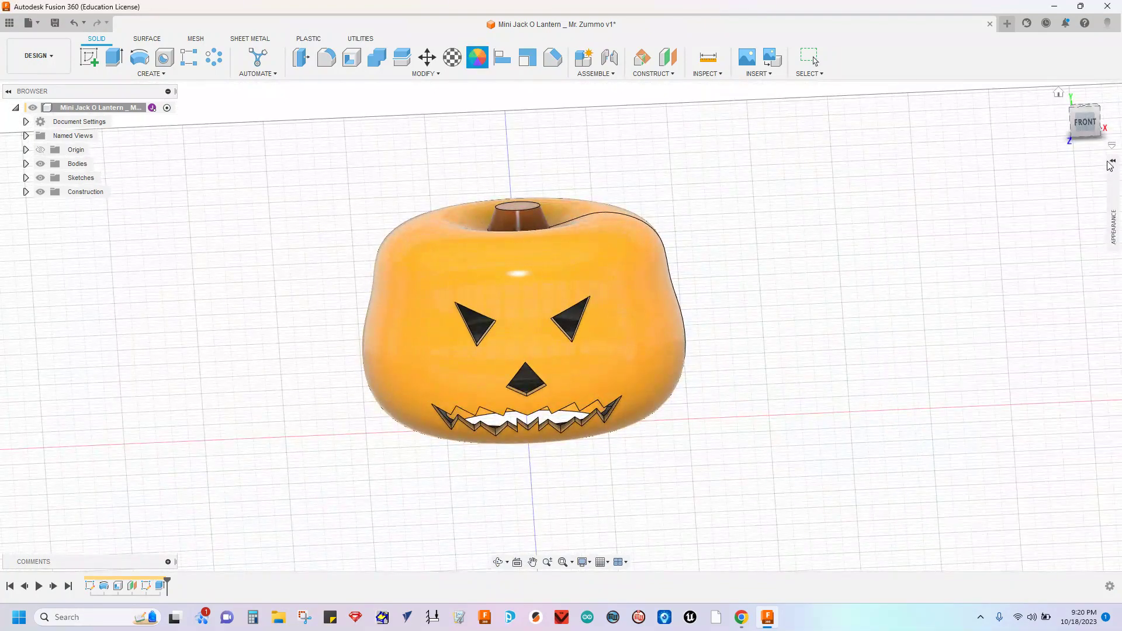
click(1058, 93)
mouse_move(736, 263)
shift+middle_down()
mouse_move(778, 250)
mouse_move(833, 202)
mouse_move(801, 210)
mouse_move(812, 213)
mouse_move(756, 266)
shift+middle_up()
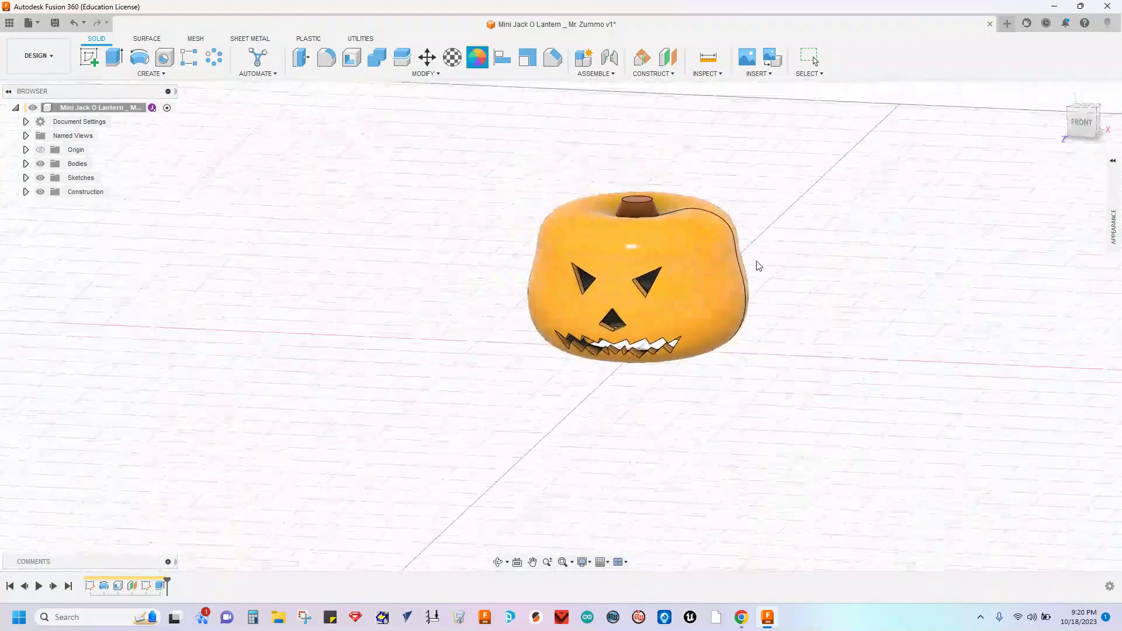
scroll(818, 222, up, 5)
shift+middle_drag(857, 183, 792, 206)
key(a)
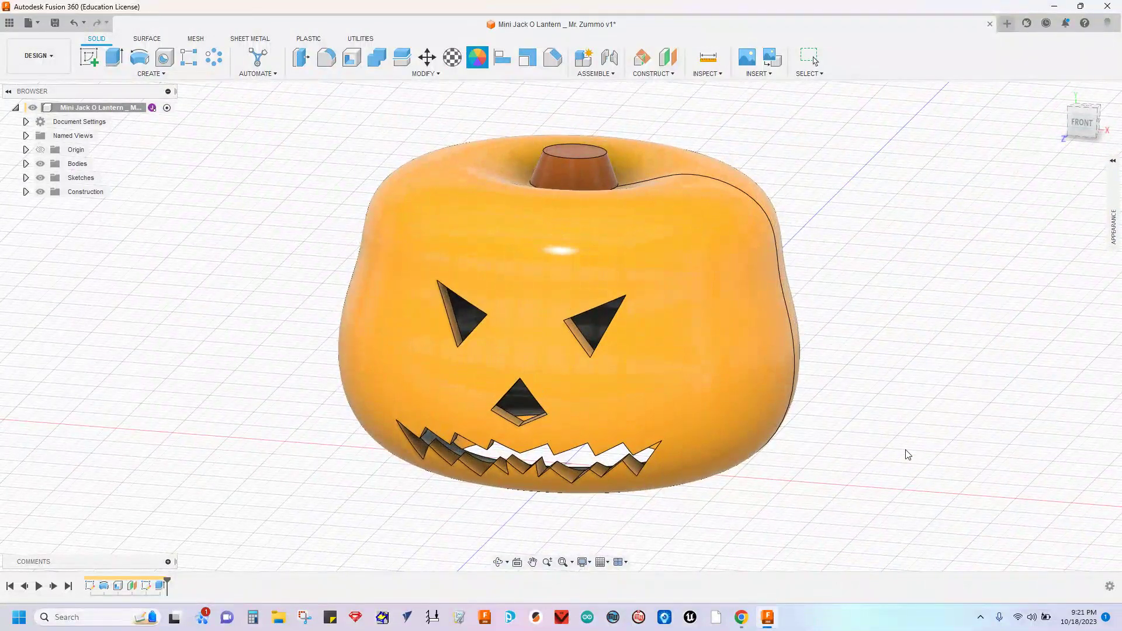